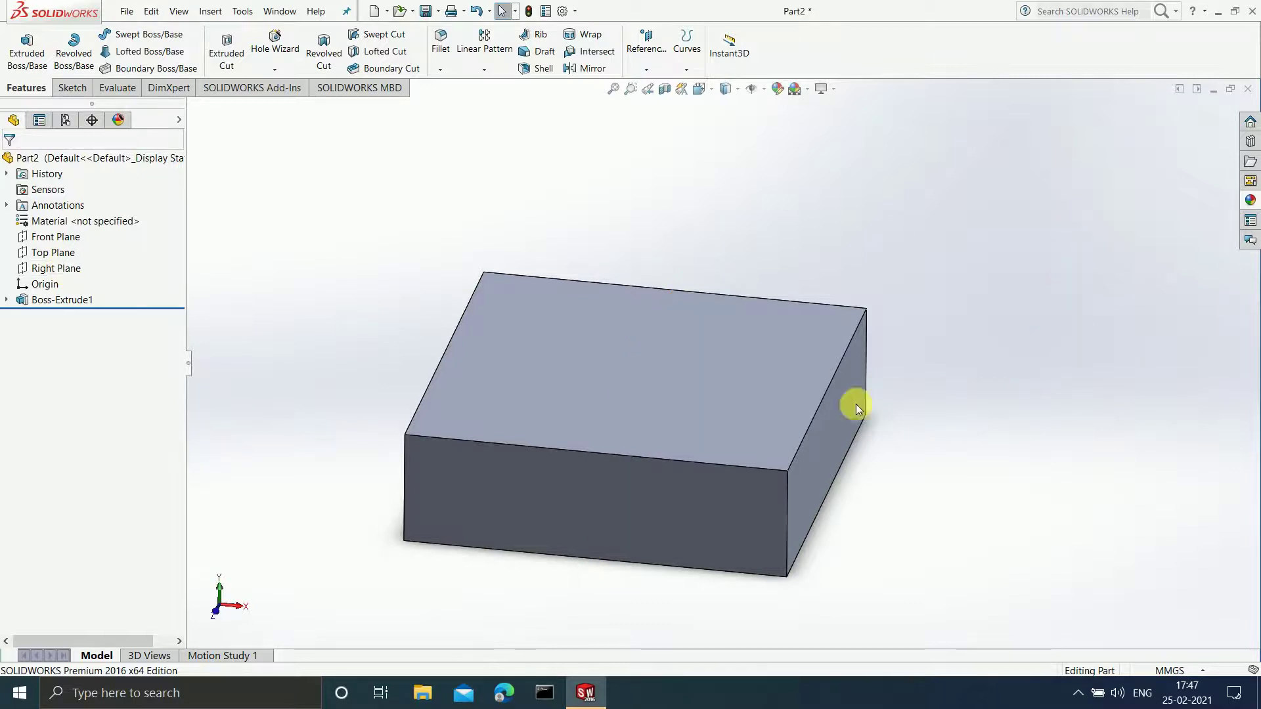
pyautogui.click(755, 389)
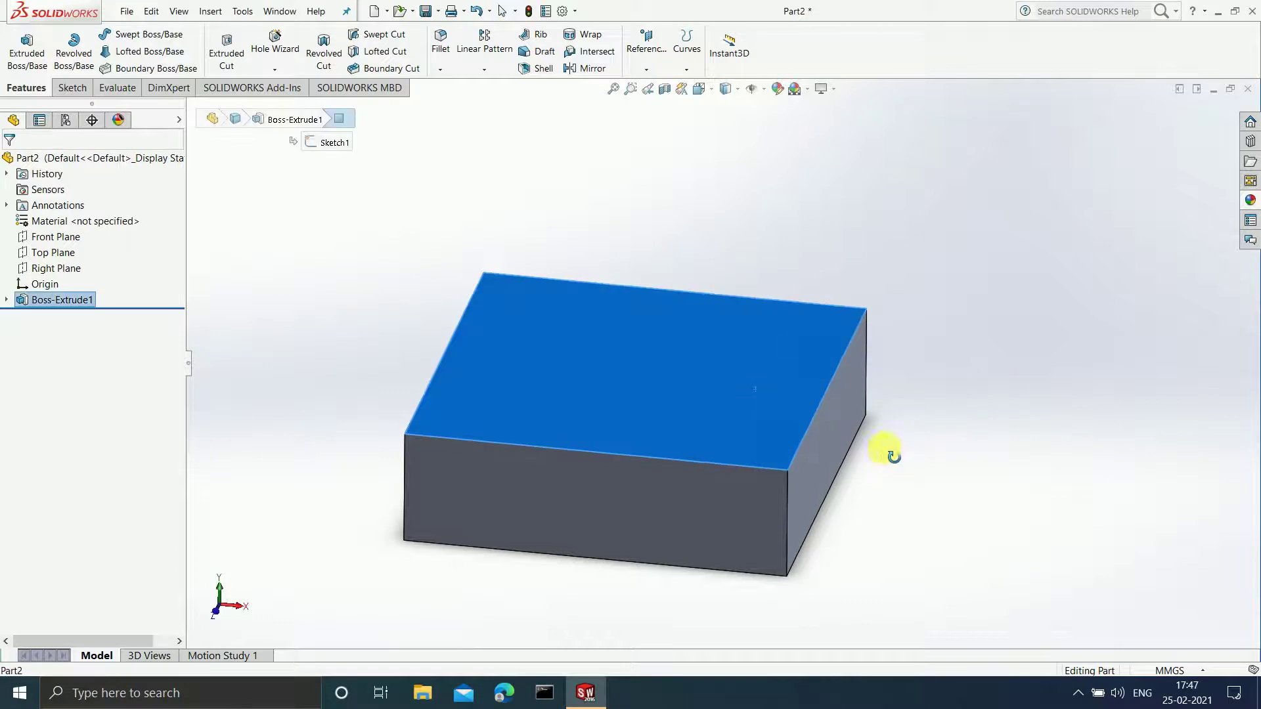
pyautogui.moveTo(884, 453); pyautogui.dragTo(778, 374, button='middle')
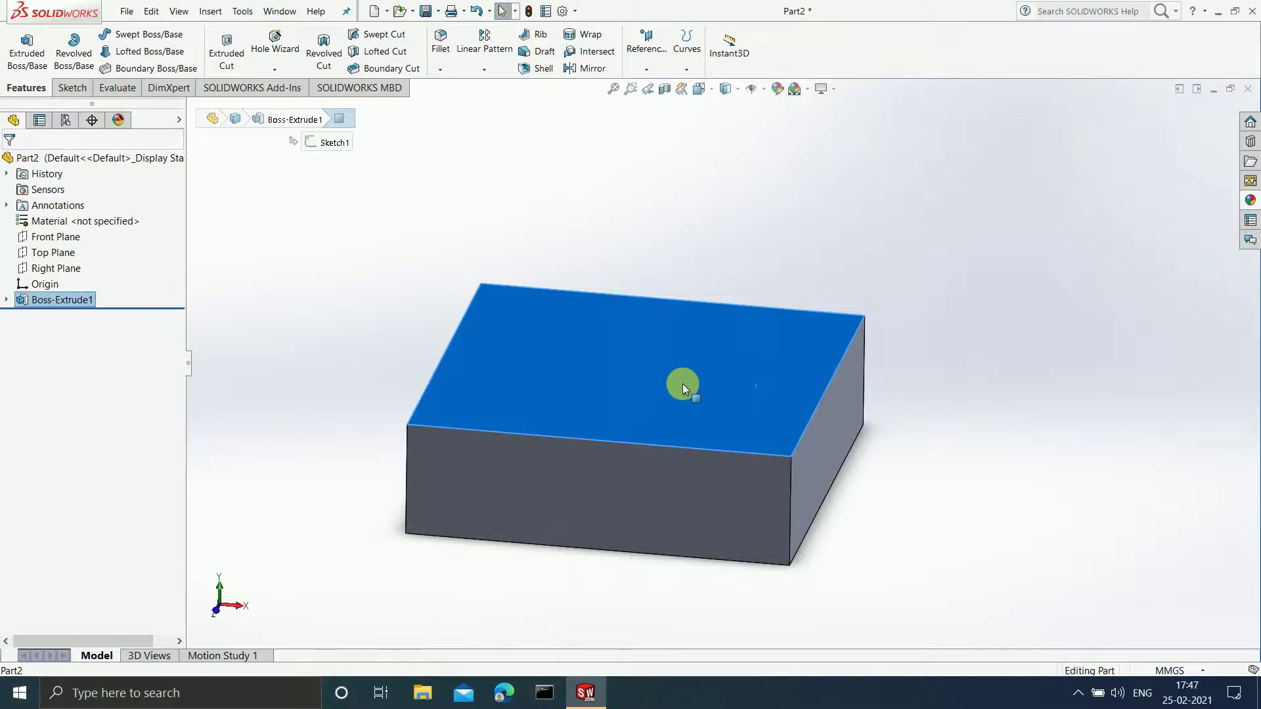
pyautogui.click(371, 167)
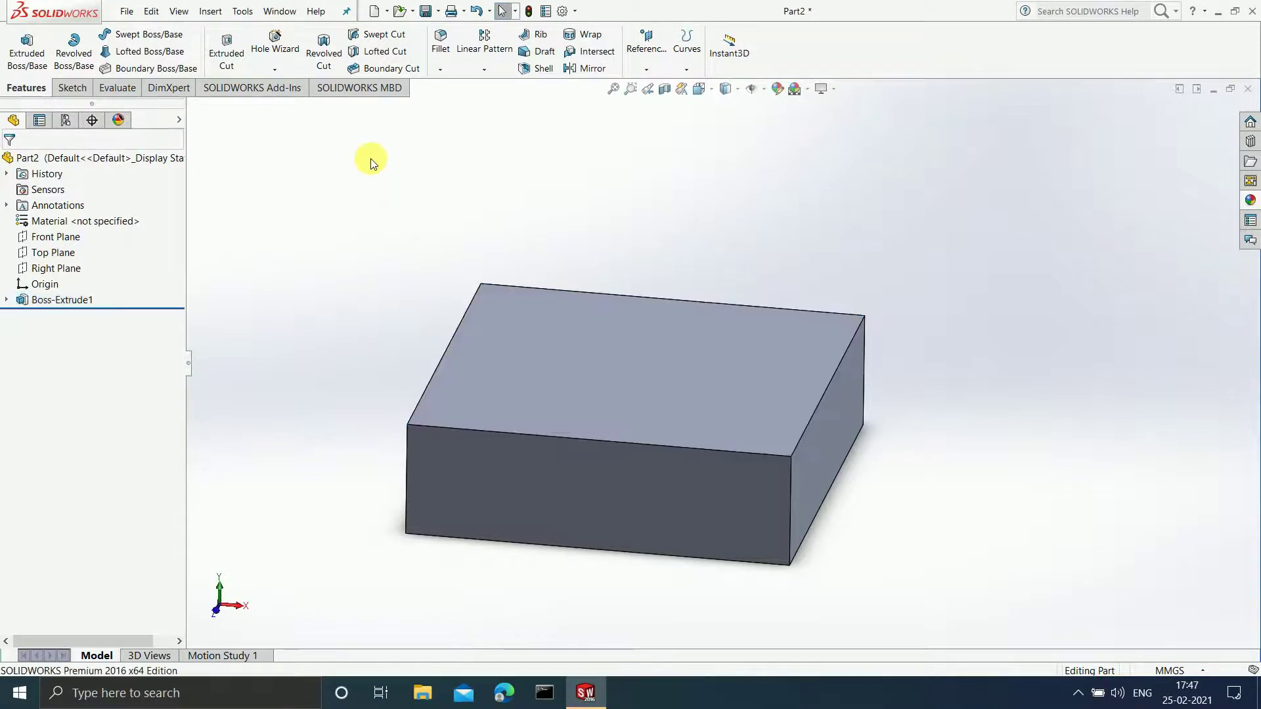
# Start a reference plane from the block's top face and set its offset distance to 30 mm.
pyautogui.click(211, 11)
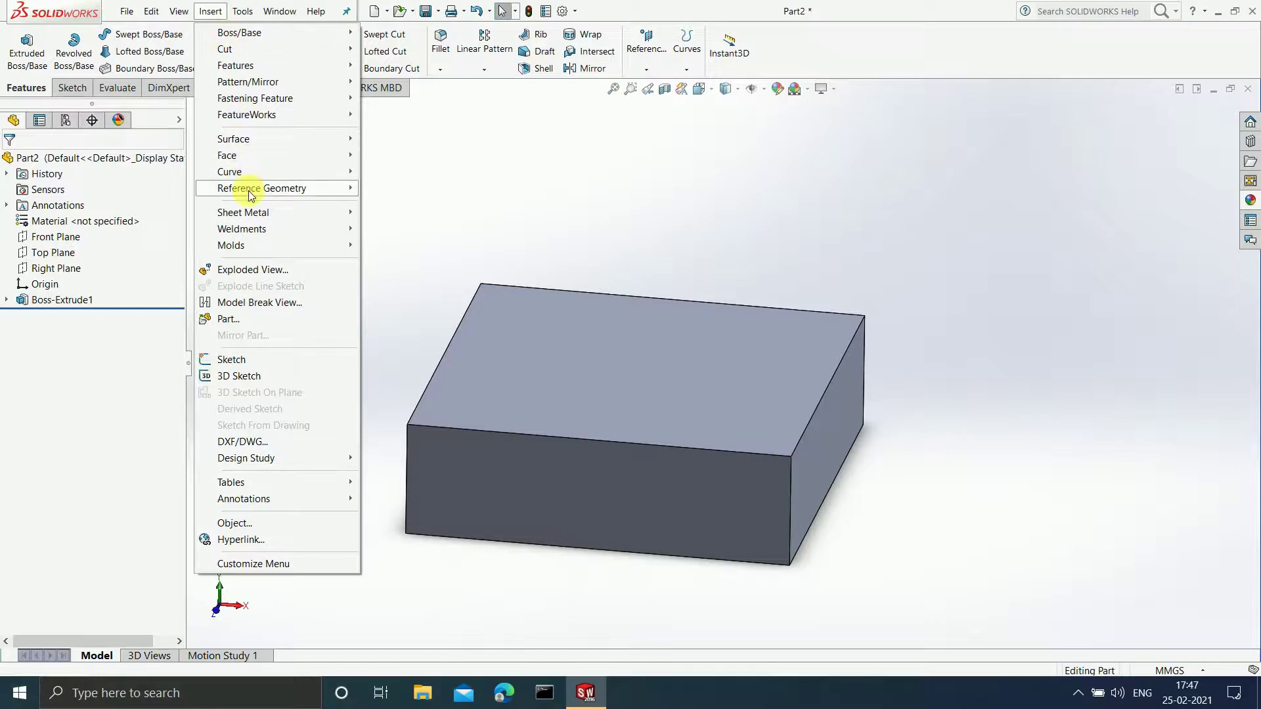
pyautogui.moveTo(251, 195)
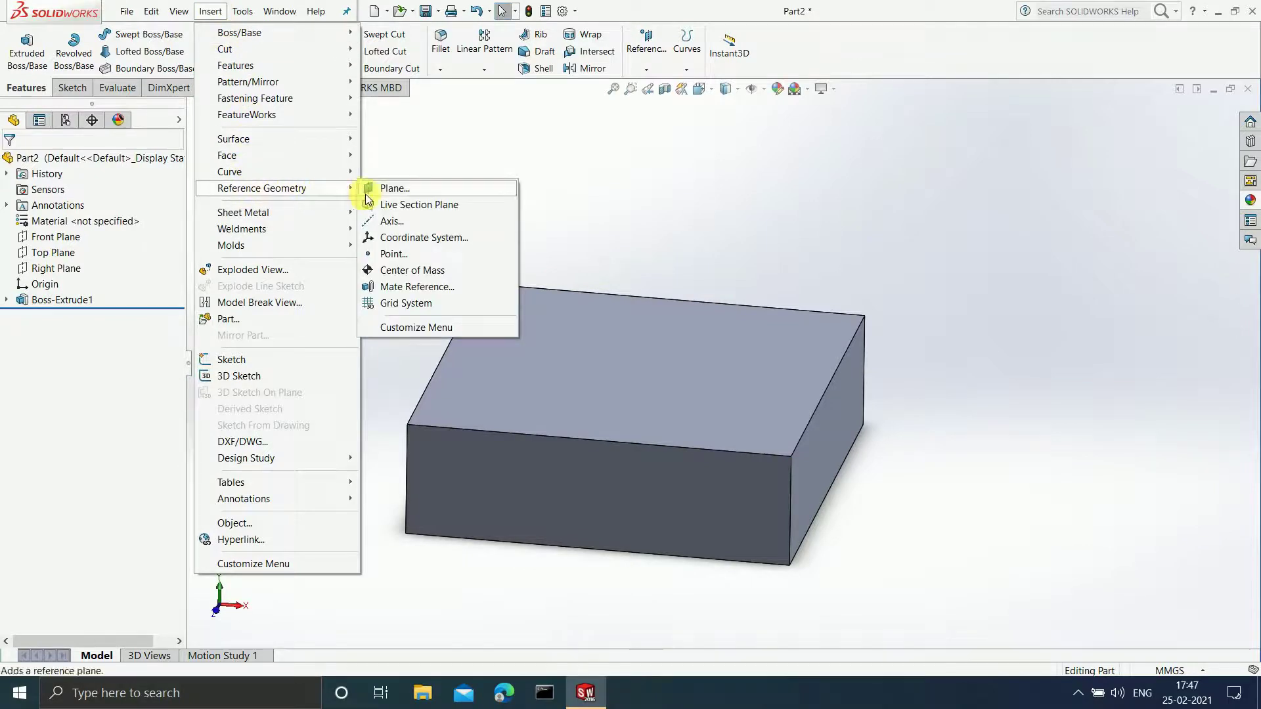
pyautogui.click(392, 191)
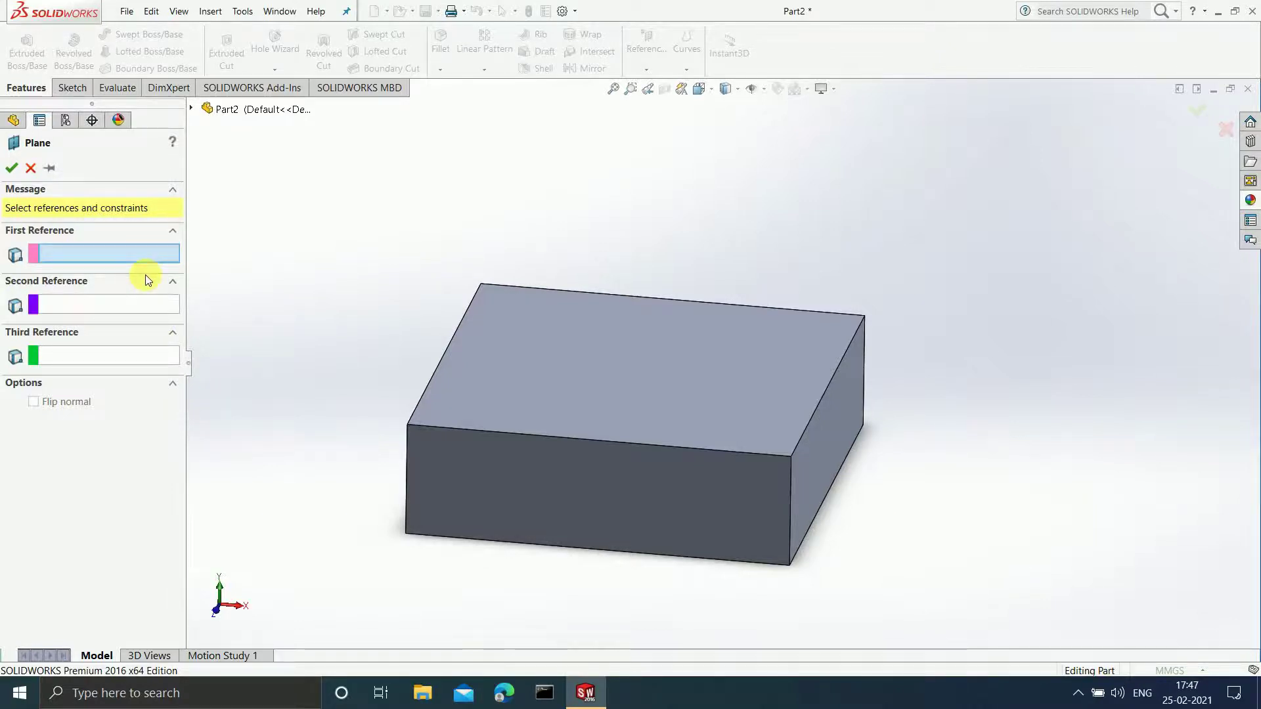
pyautogui.click(558, 369)
pyautogui.scroll(3, 696, 296)
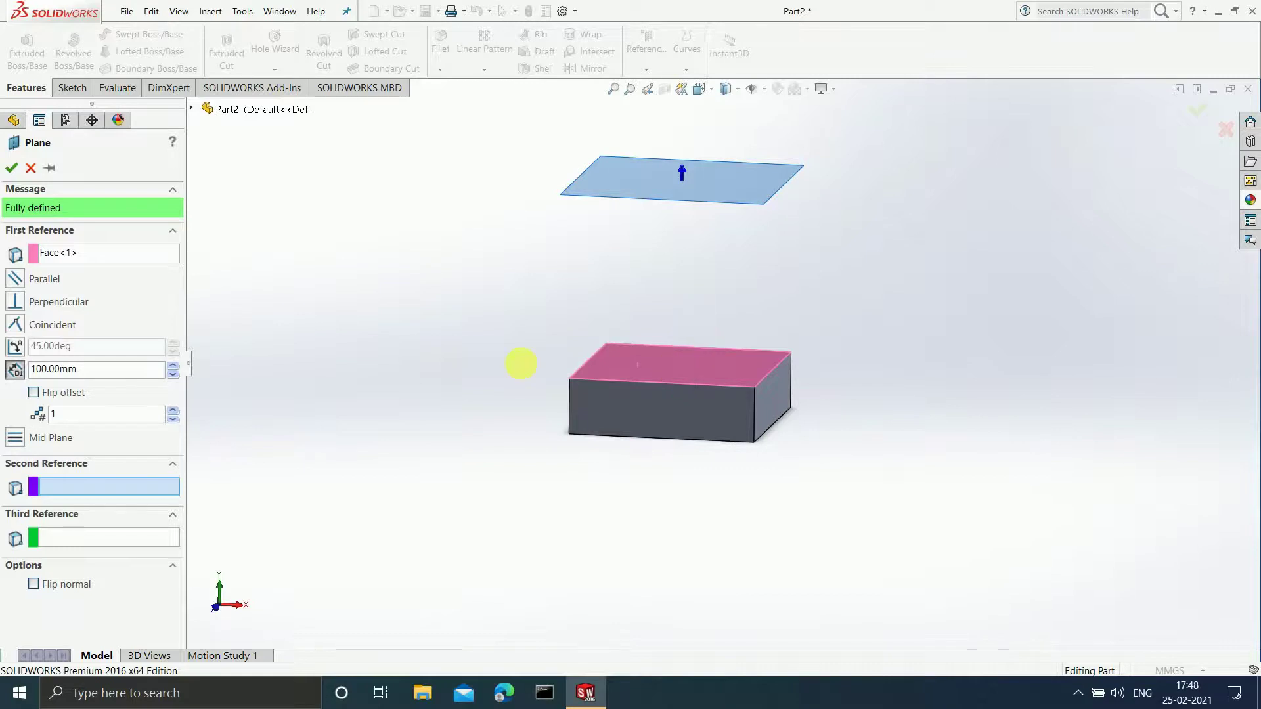
pyautogui.click(88, 370)
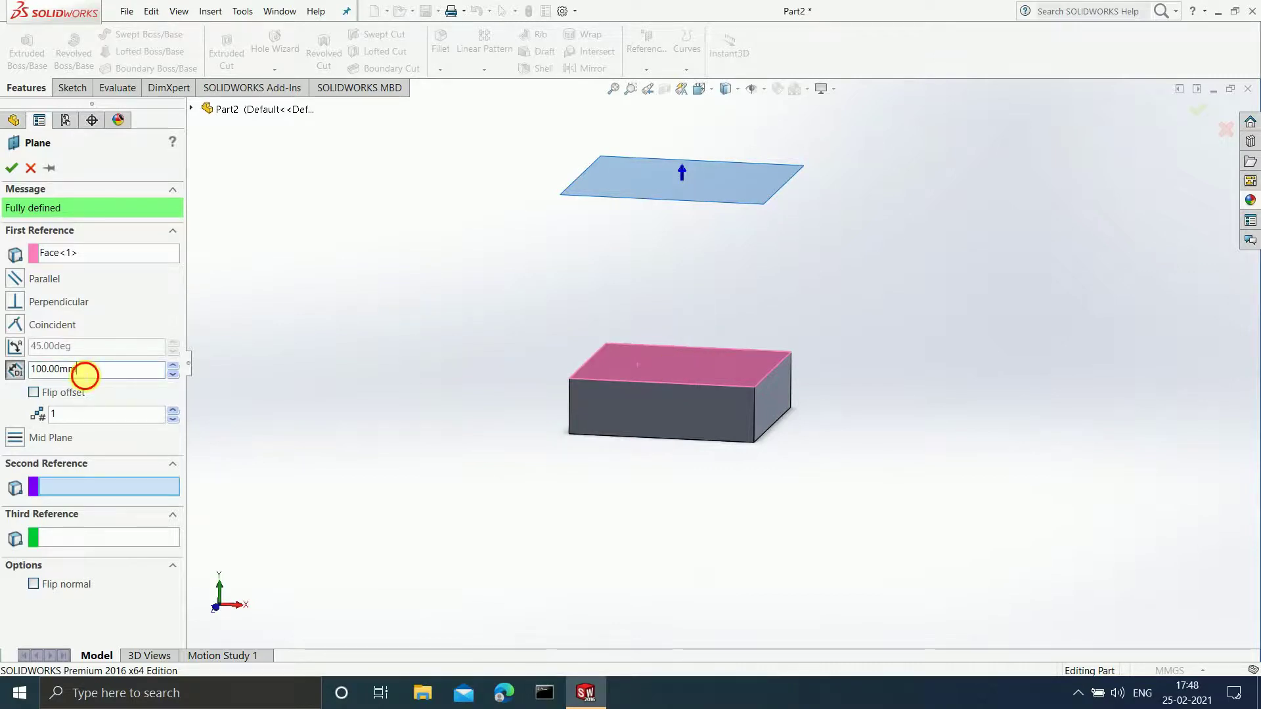
pyautogui.doubleClick(88, 370)
pyautogui.write('30')
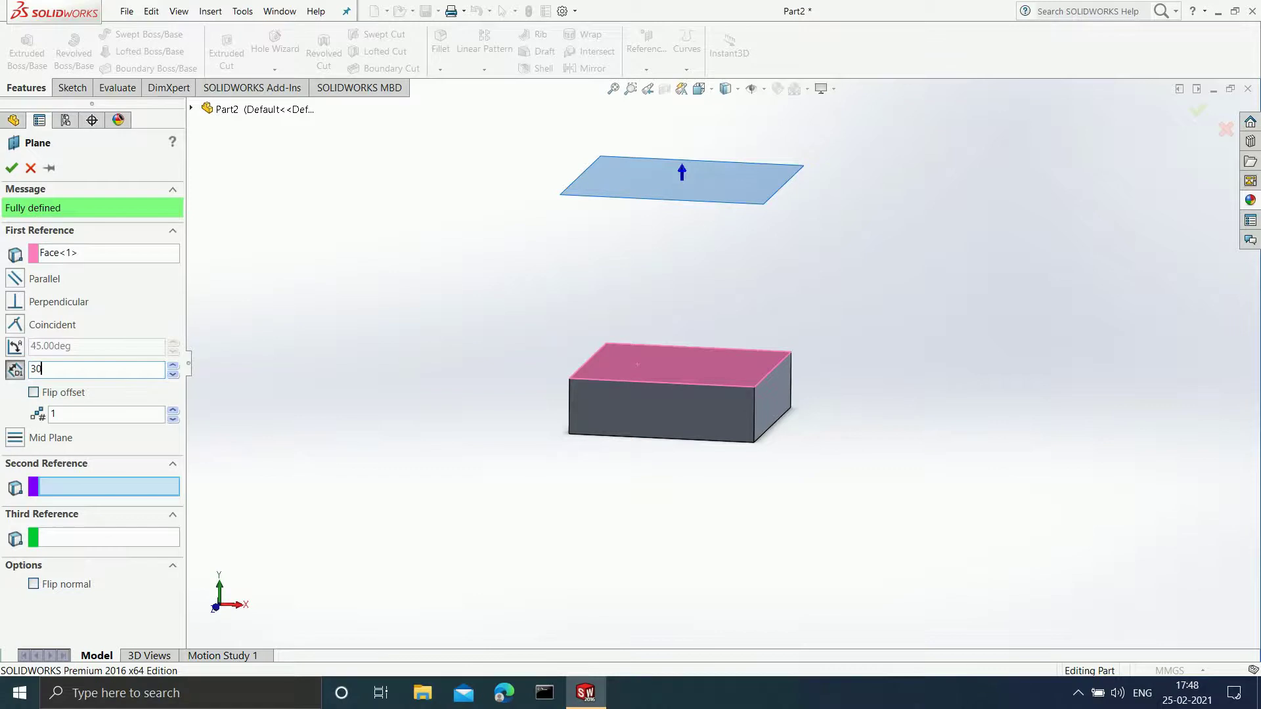
pyautogui.press('Return')
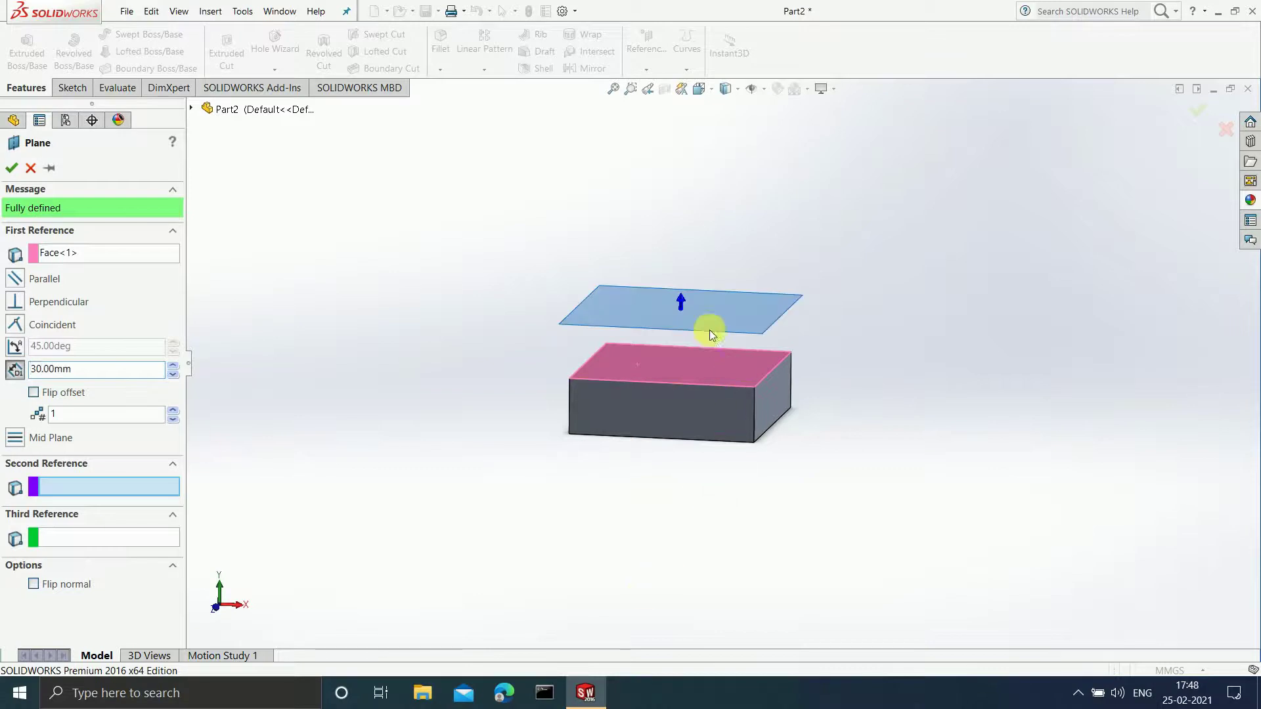
pyautogui.scroll(-2, 700, 359)
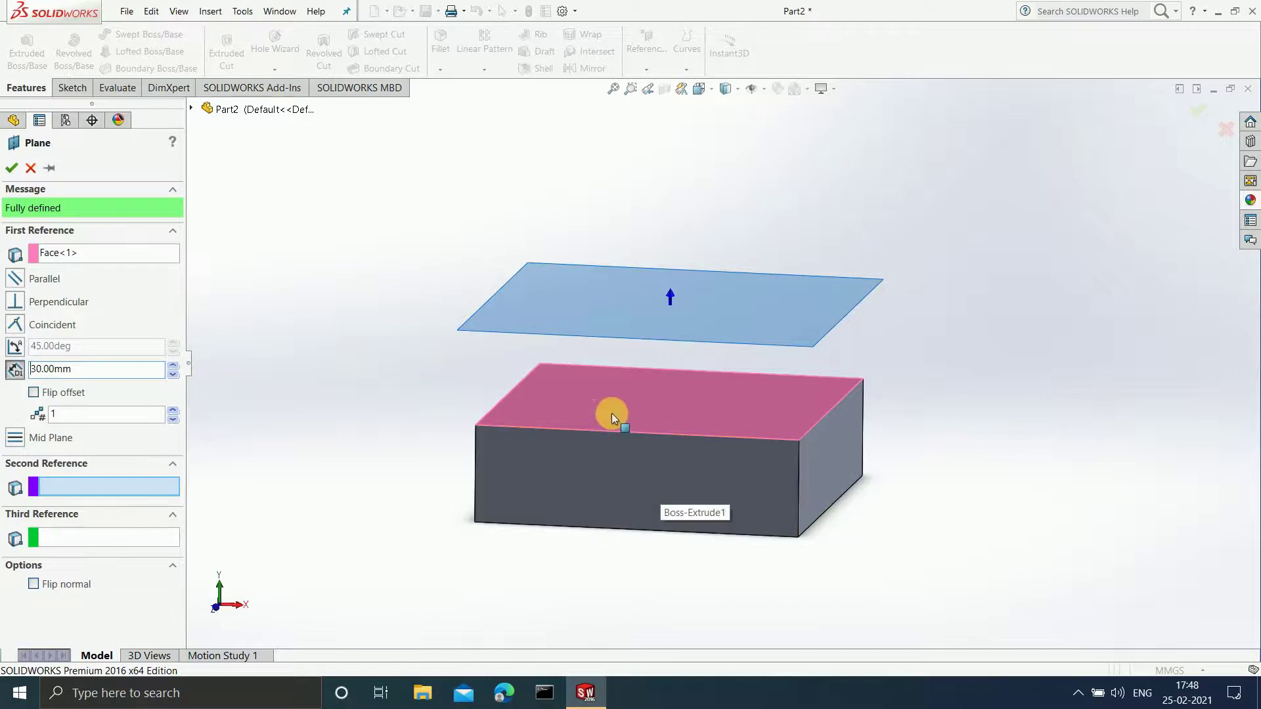
# Try flipping the plane's offset below the block's top face, and restore the upward direction.
pyautogui.click(34, 394)
pyautogui.moveTo(612, 483); pyautogui.dragTo(677, 430, button='middle')
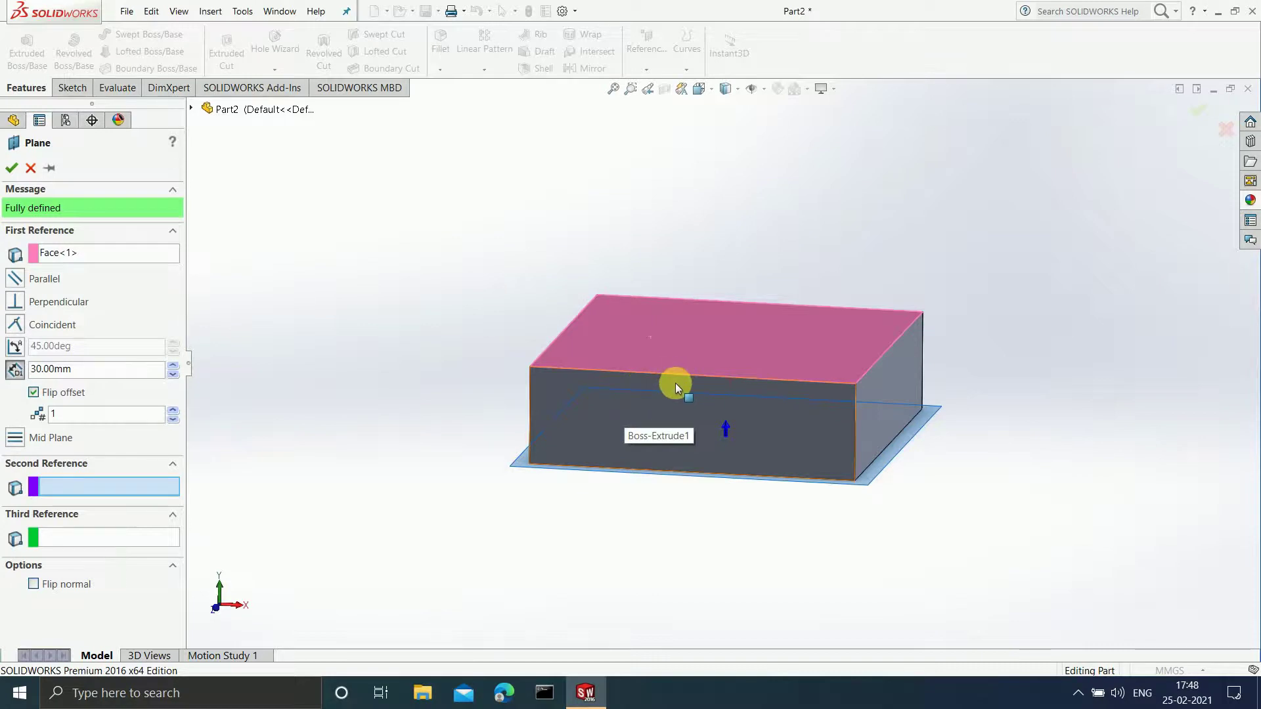
pyautogui.click(52, 393)
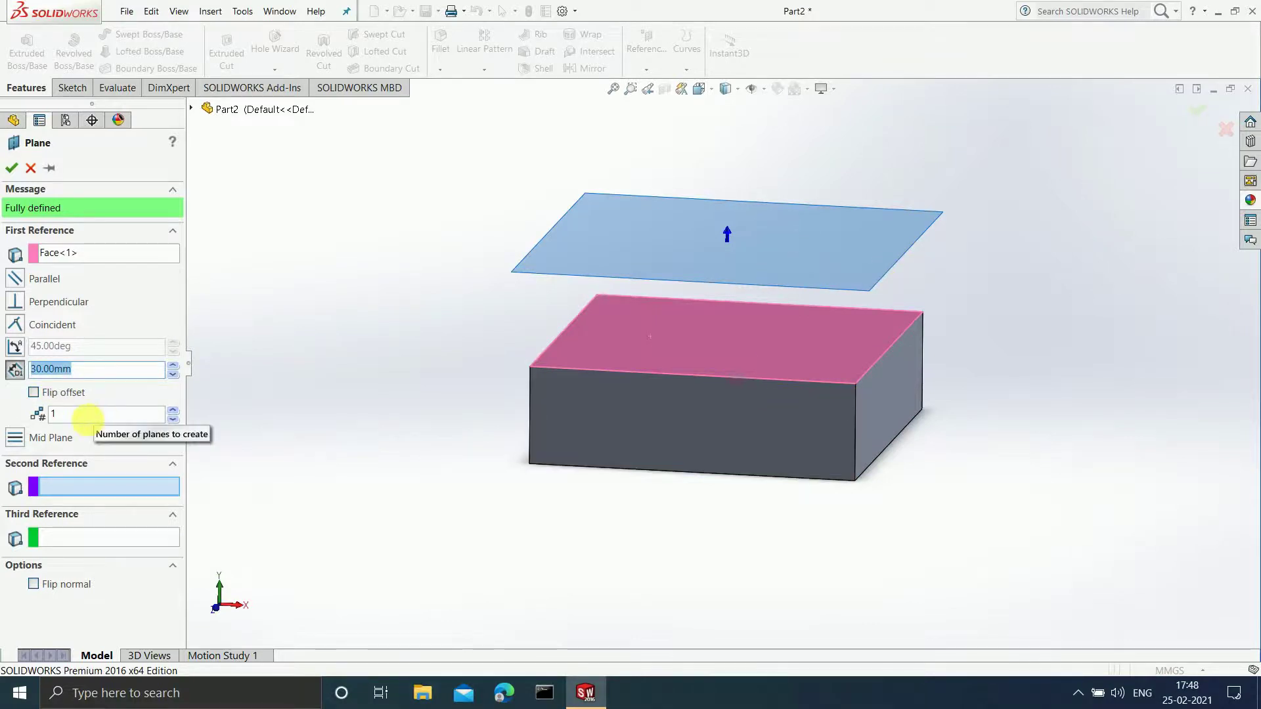
# Set the number of planes to 4 and create the stack of offset planes above the block.
pyautogui.click(86, 418)
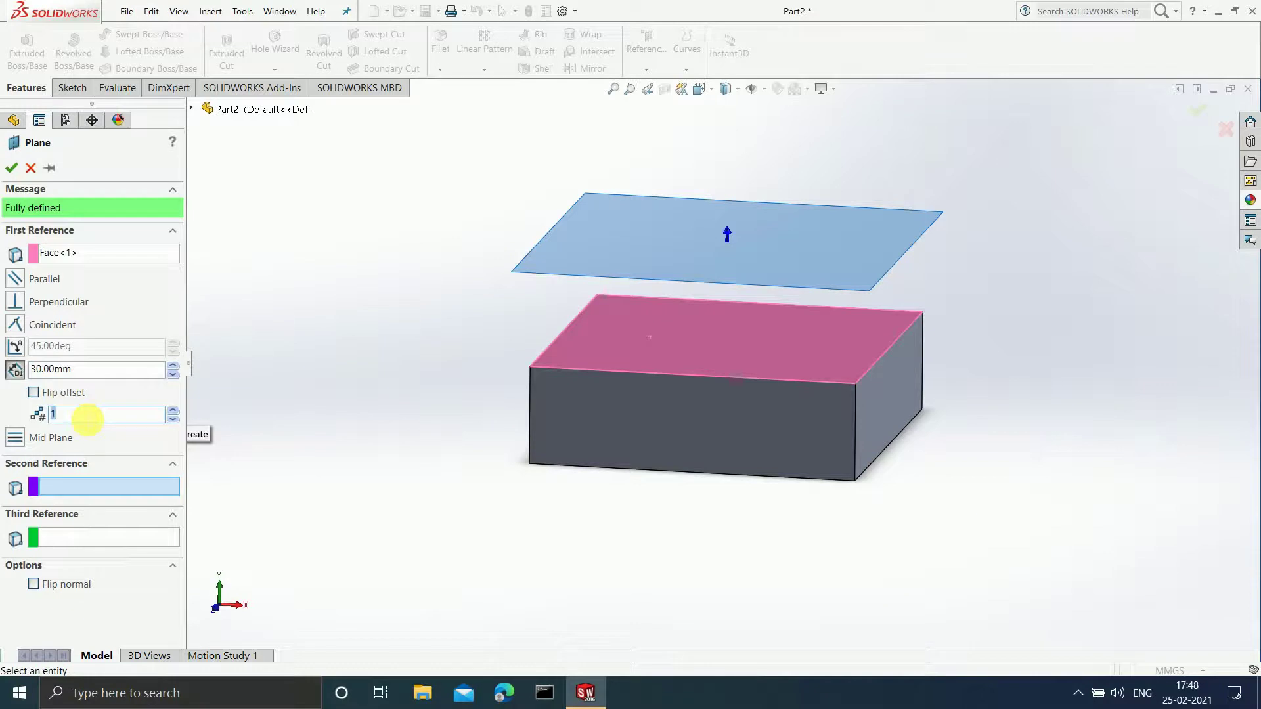
pyautogui.write('4')
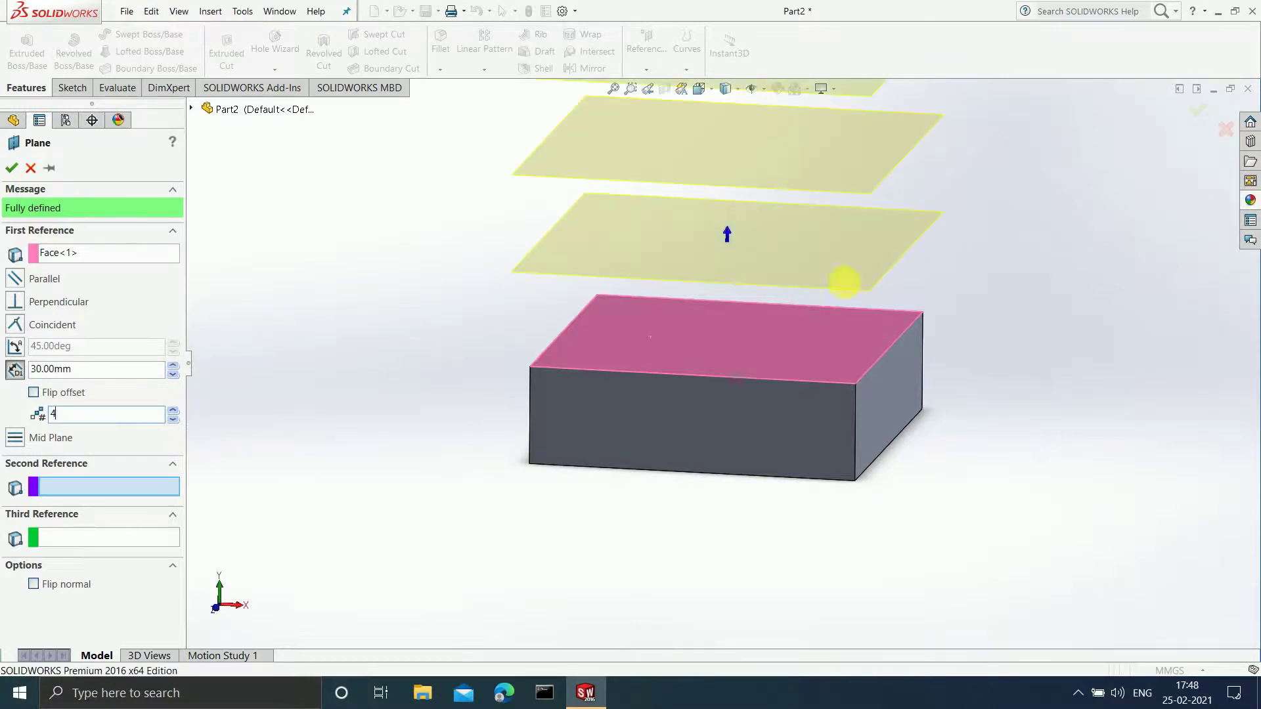
pyautogui.write('f')
pyautogui.scroll(-2, 782, 184)
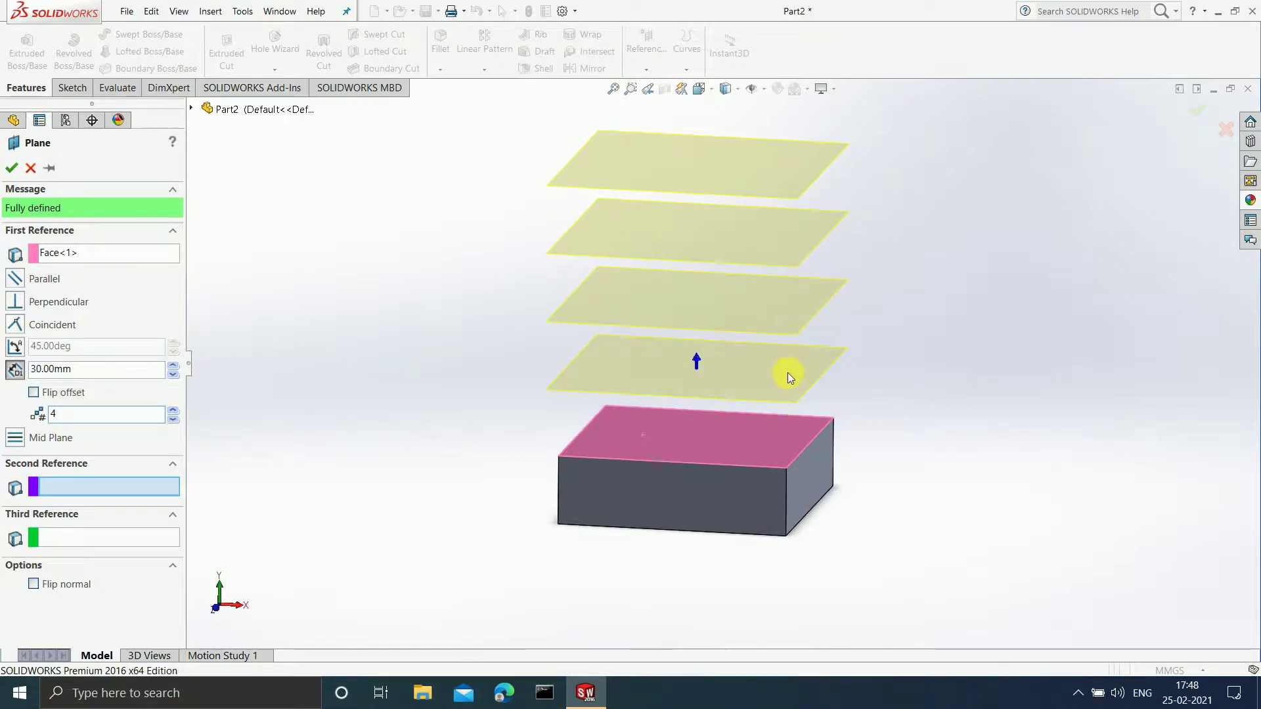
pyautogui.click(11, 168)
pyautogui.click(595, 346)
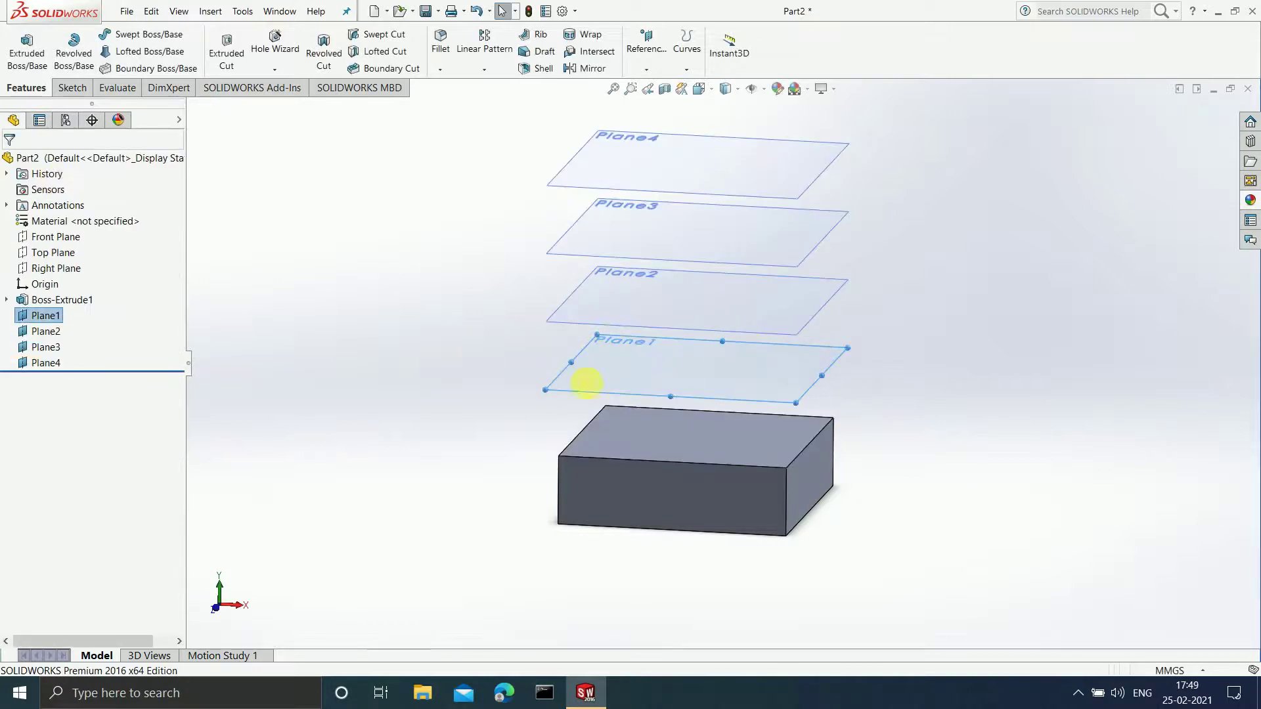
pyautogui.click(526, 397)
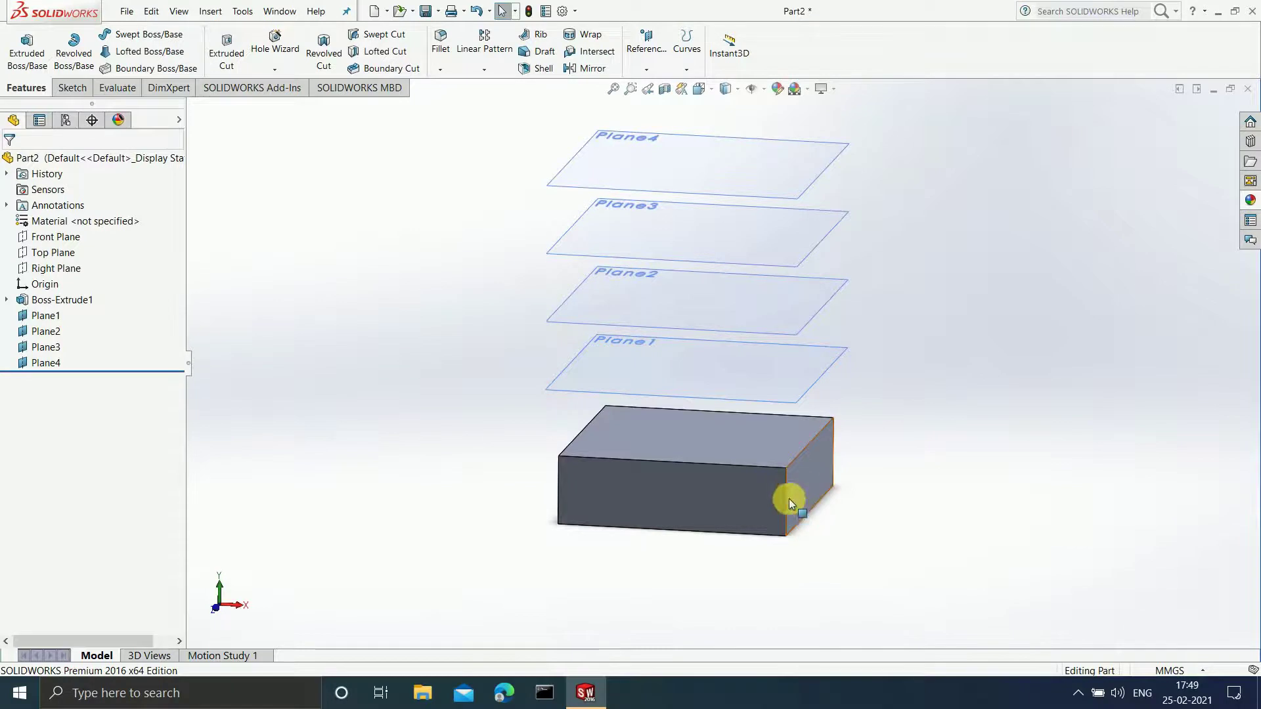
pyautogui.scroll(-2, 795, 501)
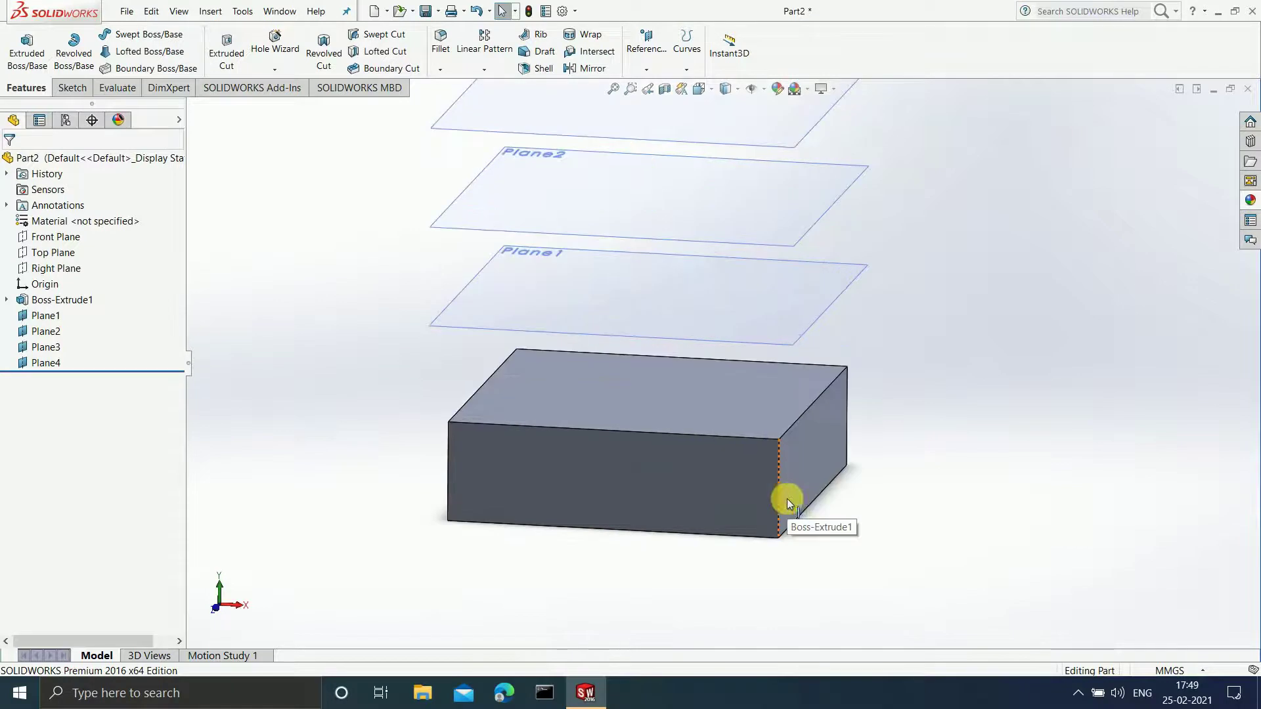
pyautogui.click(817, 471)
pyautogui.moveTo(534, 521); pyautogui.dragTo(704, 496, button='middle')
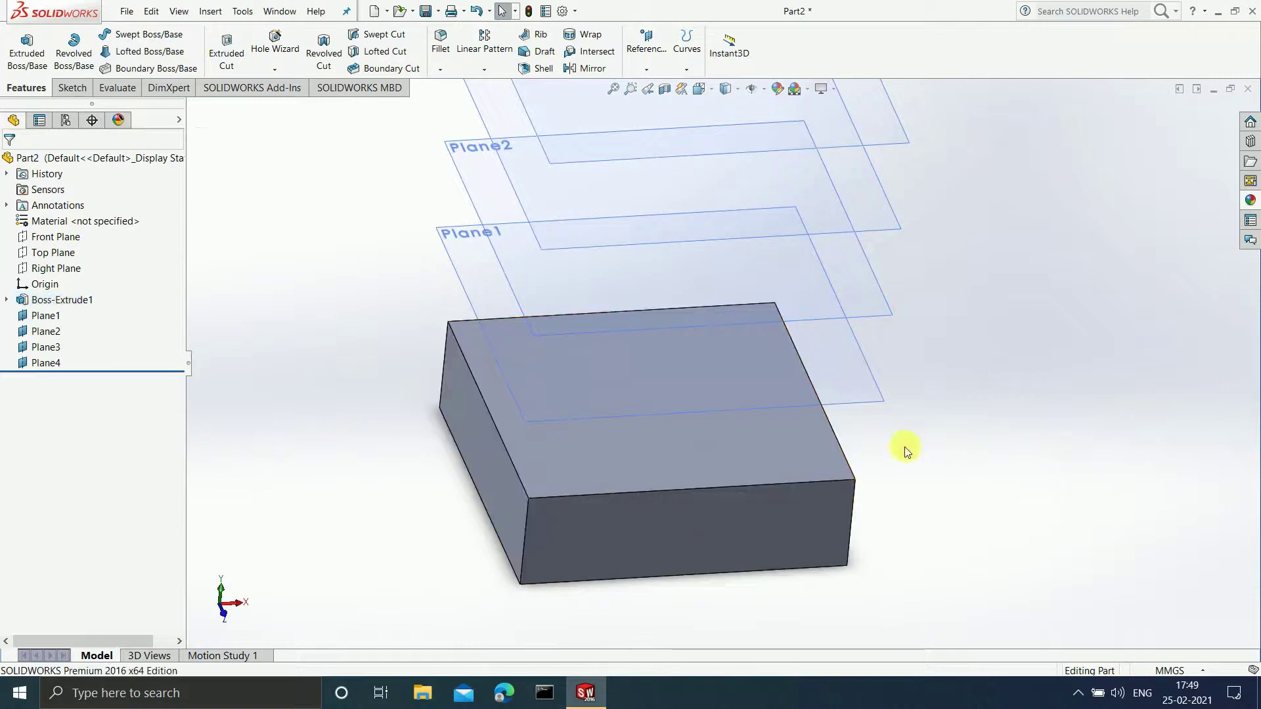
pyautogui.scroll(4, 641, 388)
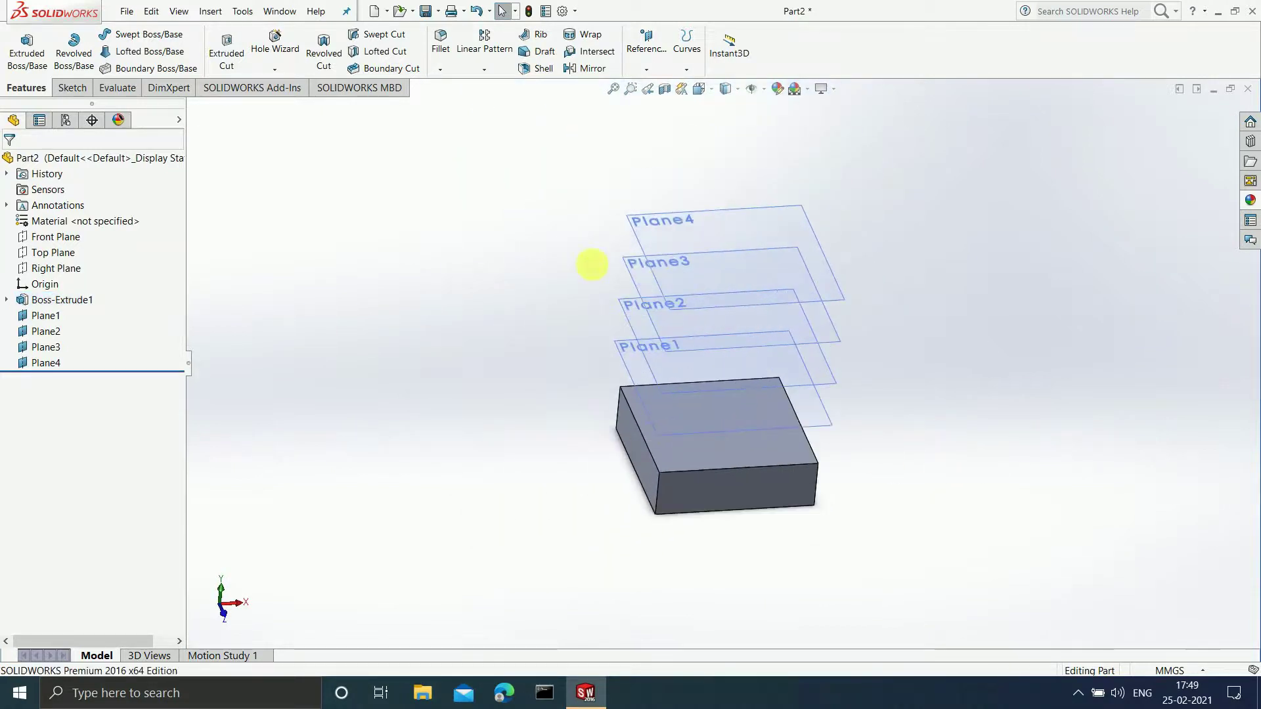
# Create a mid plane halfway between the block's two opposite side faces along the X direction.
pyautogui.click(217, 12)
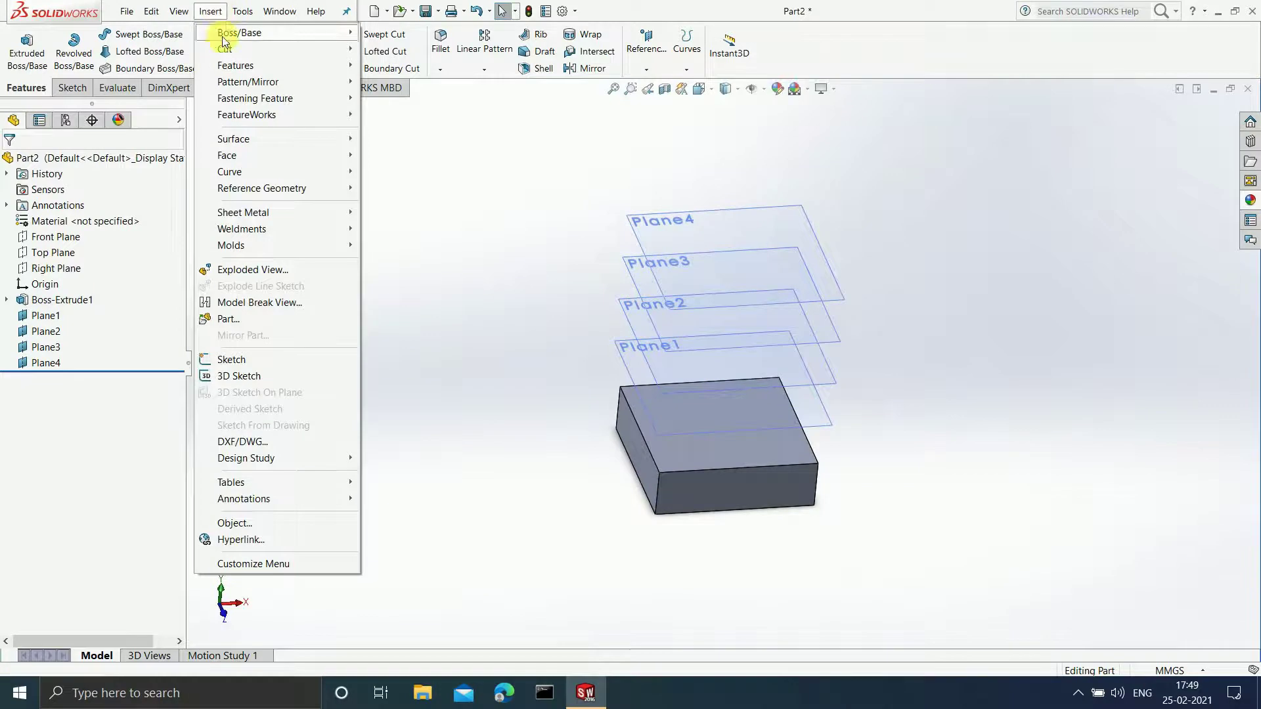
pyautogui.moveTo(262, 195)
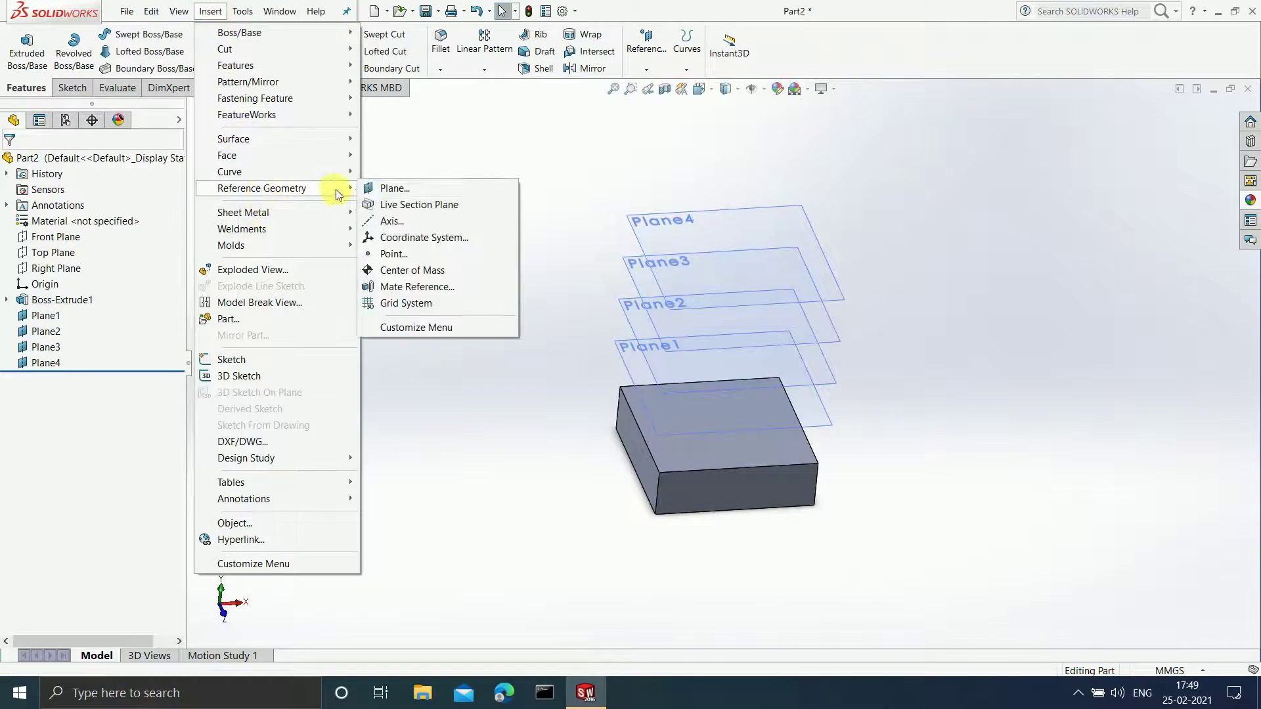
pyautogui.click(392, 188)
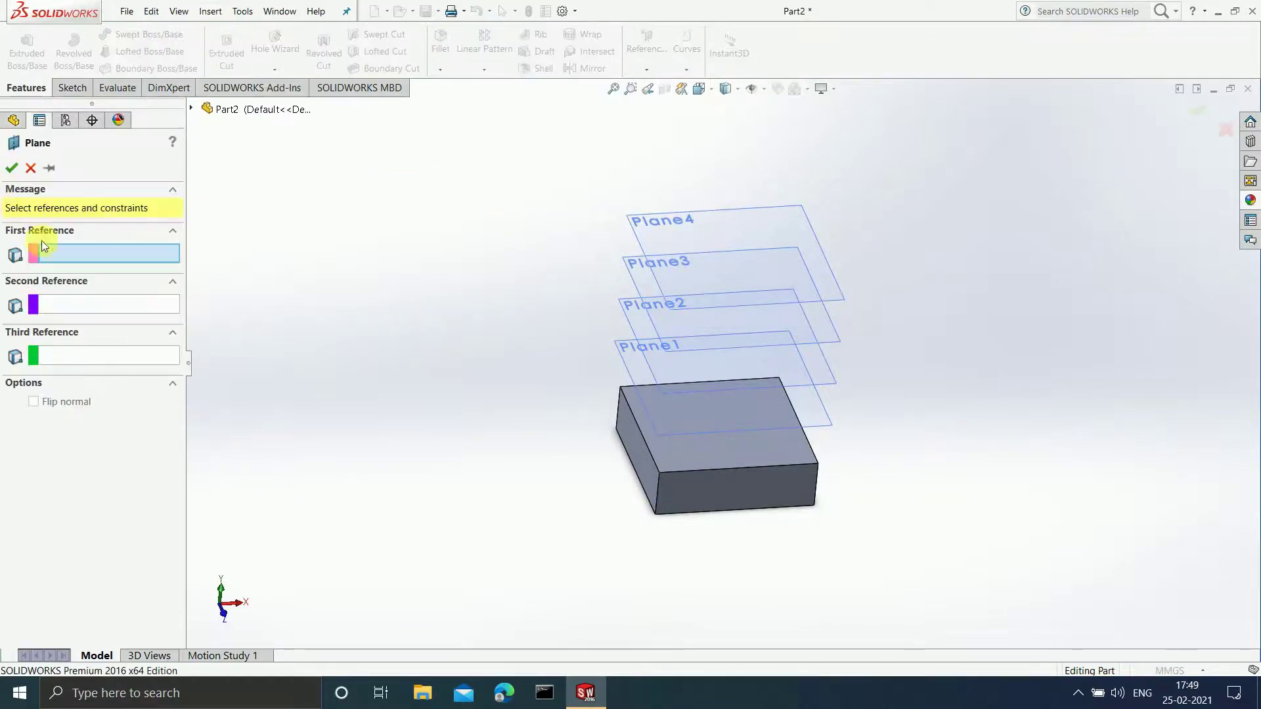
pyautogui.click(631, 433)
pyautogui.moveTo(878, 479); pyautogui.dragTo(788, 492, button='middle')
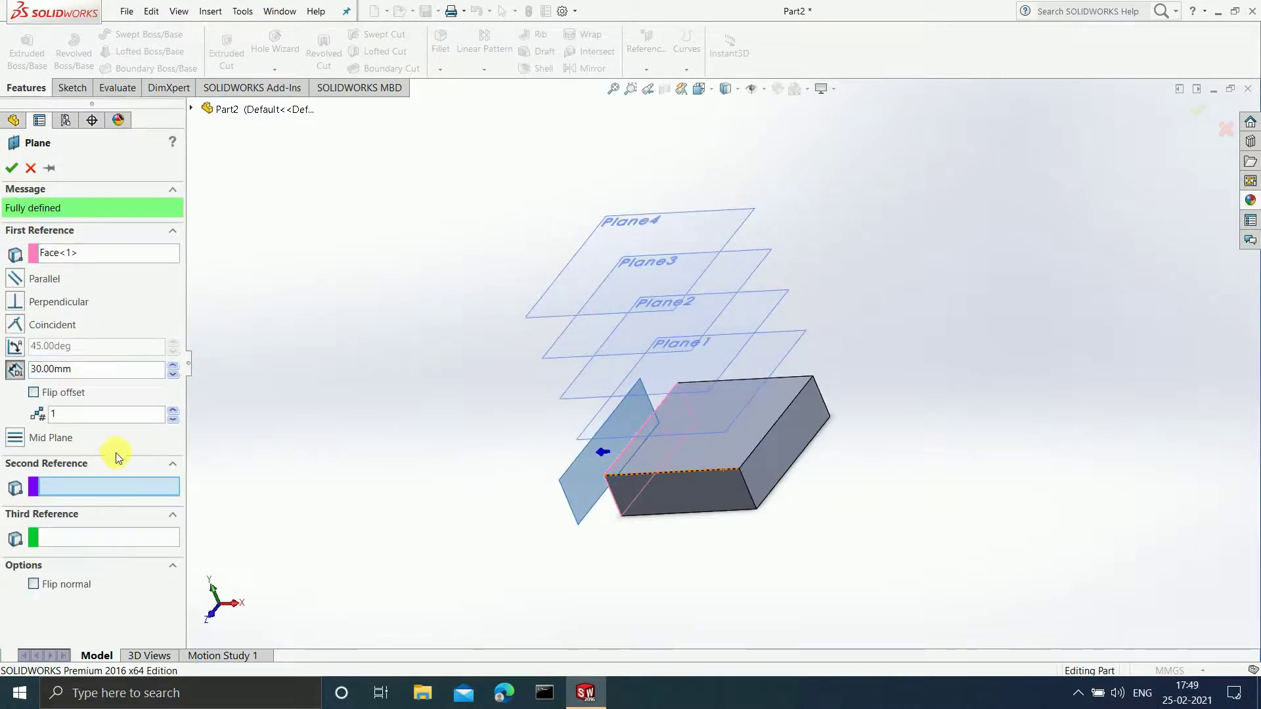
pyautogui.click(774, 460)
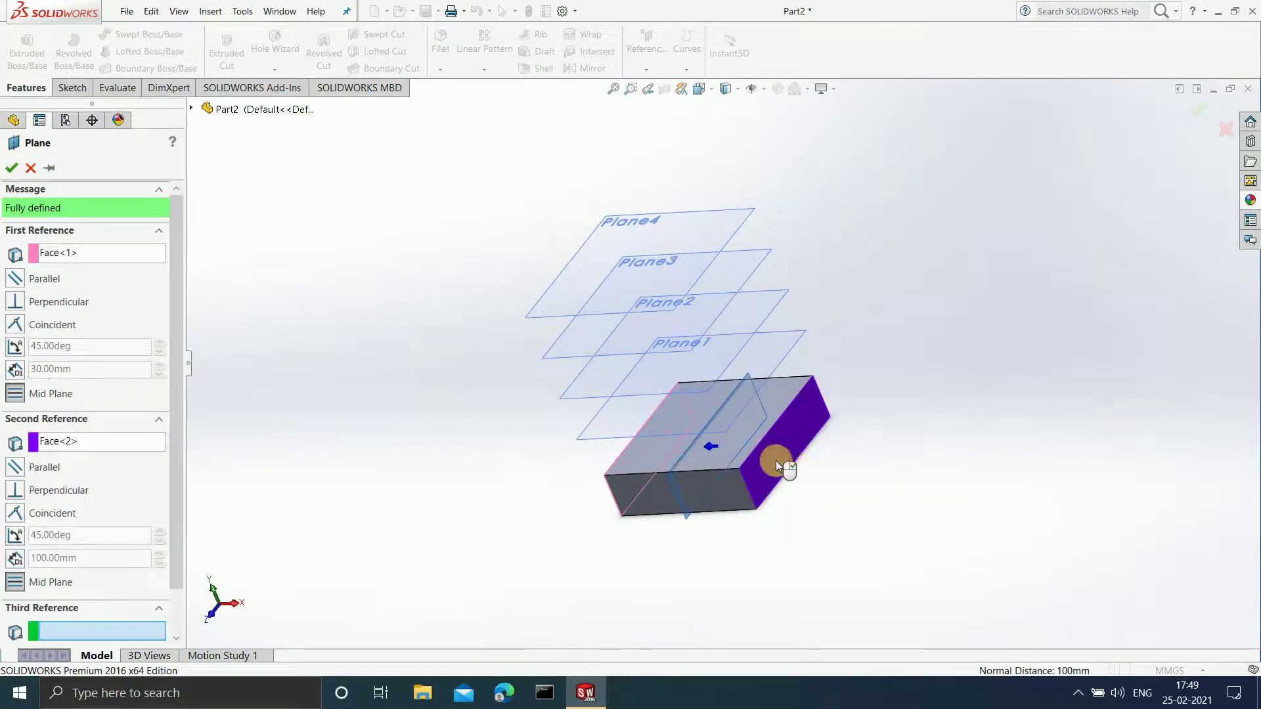
pyautogui.moveTo(825, 459)
pyautogui.mouseDown(button='middle')
pyautogui.moveTo(876, 435)
pyautogui.moveTo(847, 455)
pyautogui.mouseUp(button='middle')
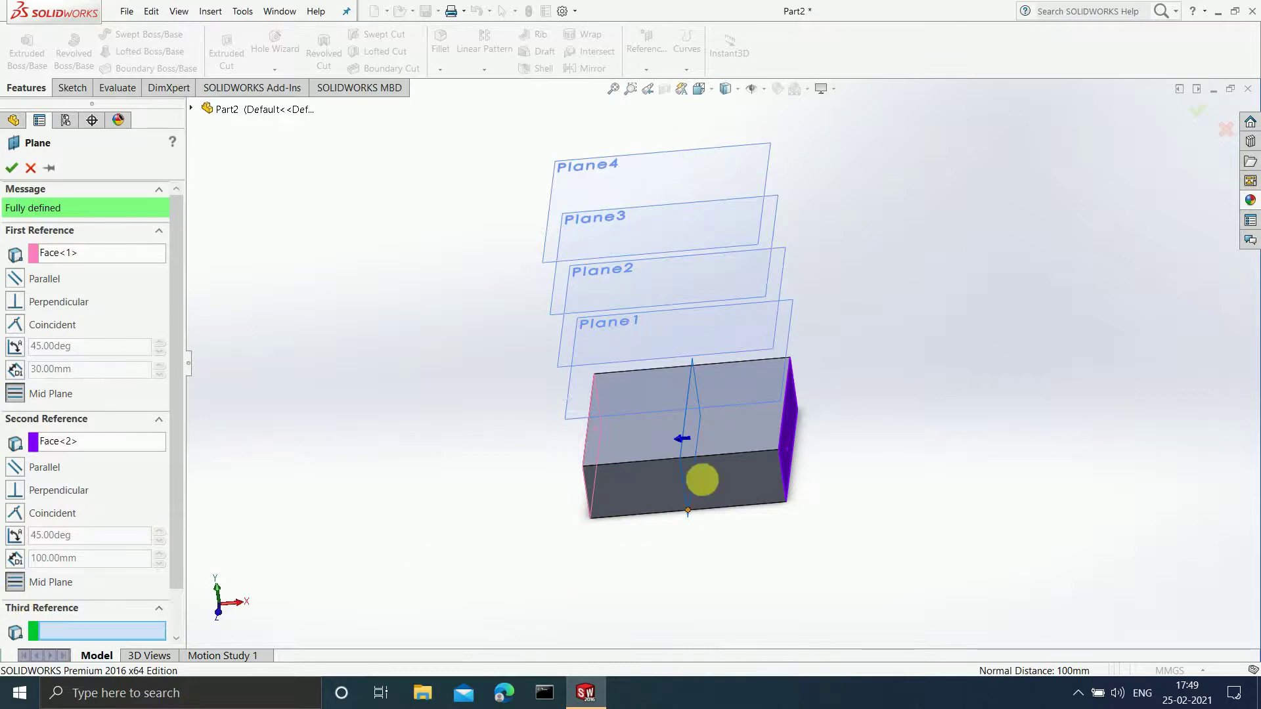
pyautogui.scroll(-1, 699, 445)
pyautogui.scroll(-1, 699, 442)
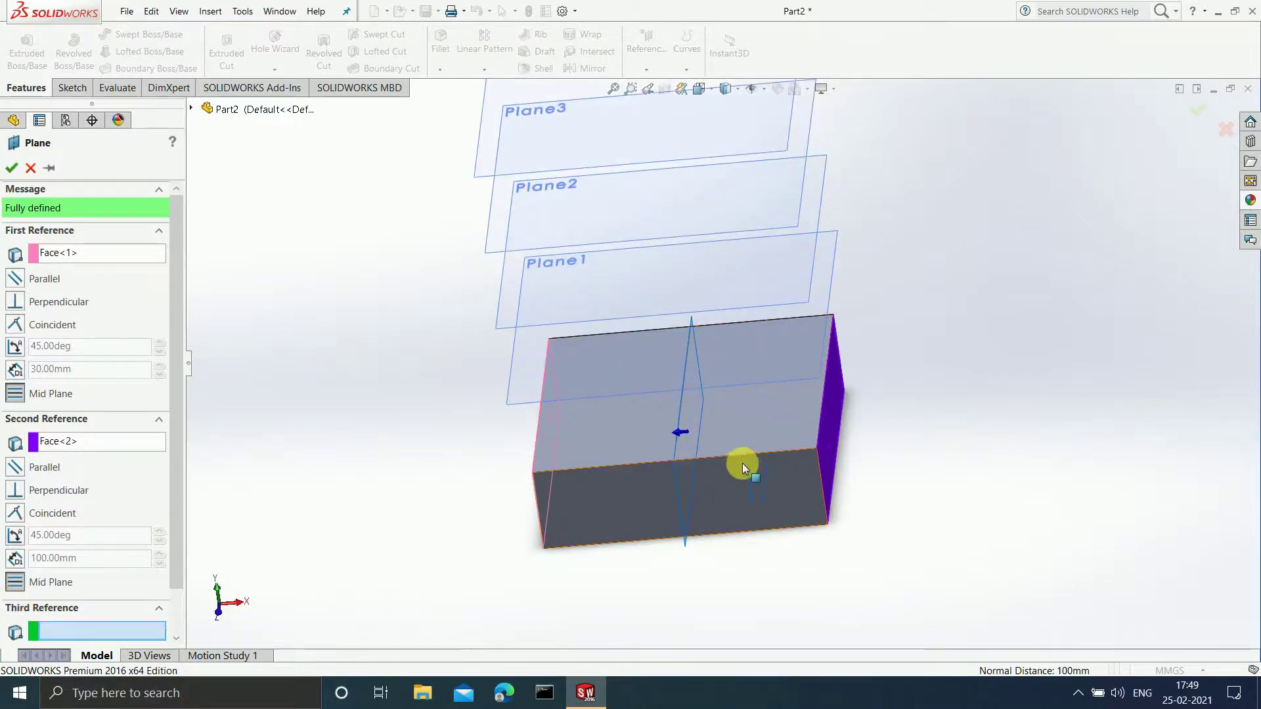
pyautogui.moveTo(775, 447); pyautogui.dragTo(819, 442, button='middle')
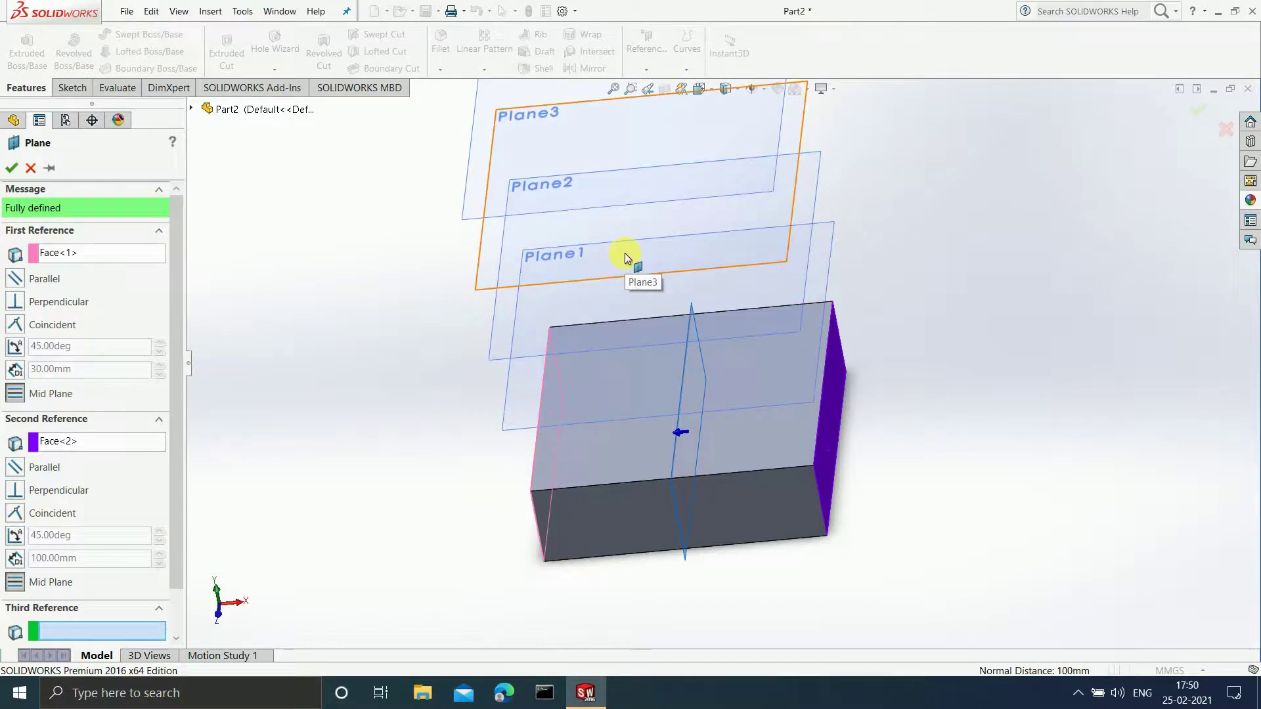
pyautogui.click(11, 168)
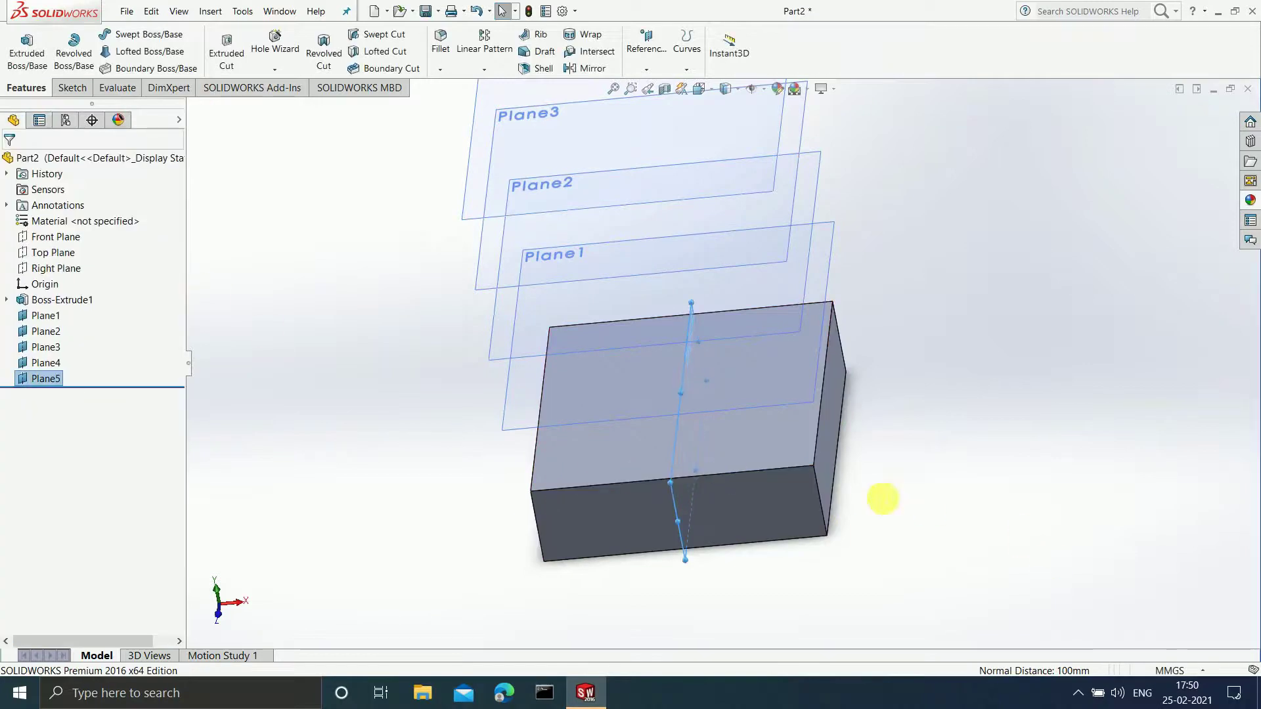
pyautogui.moveTo(915, 515); pyautogui.dragTo(922, 422, button='middle')
pyautogui.press('f')
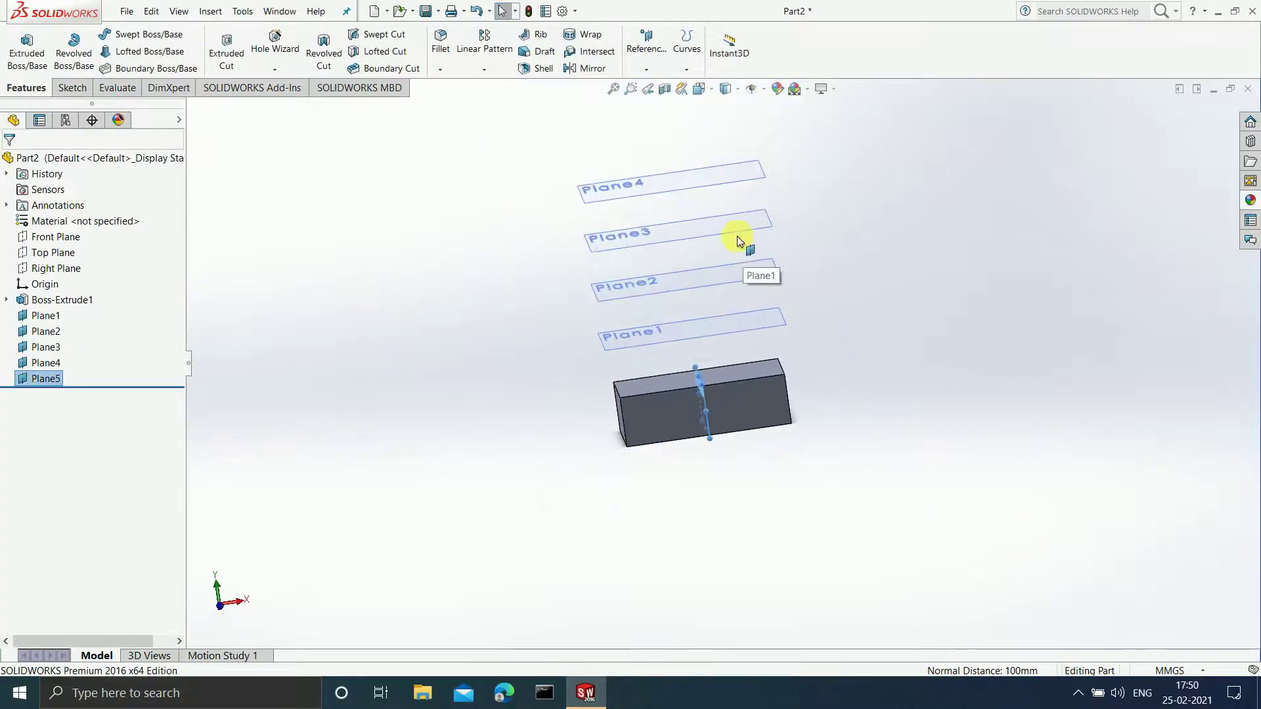
pyautogui.click(1081, 426)
pyautogui.moveTo(943, 459); pyautogui.dragTo(895, 490, button='middle')
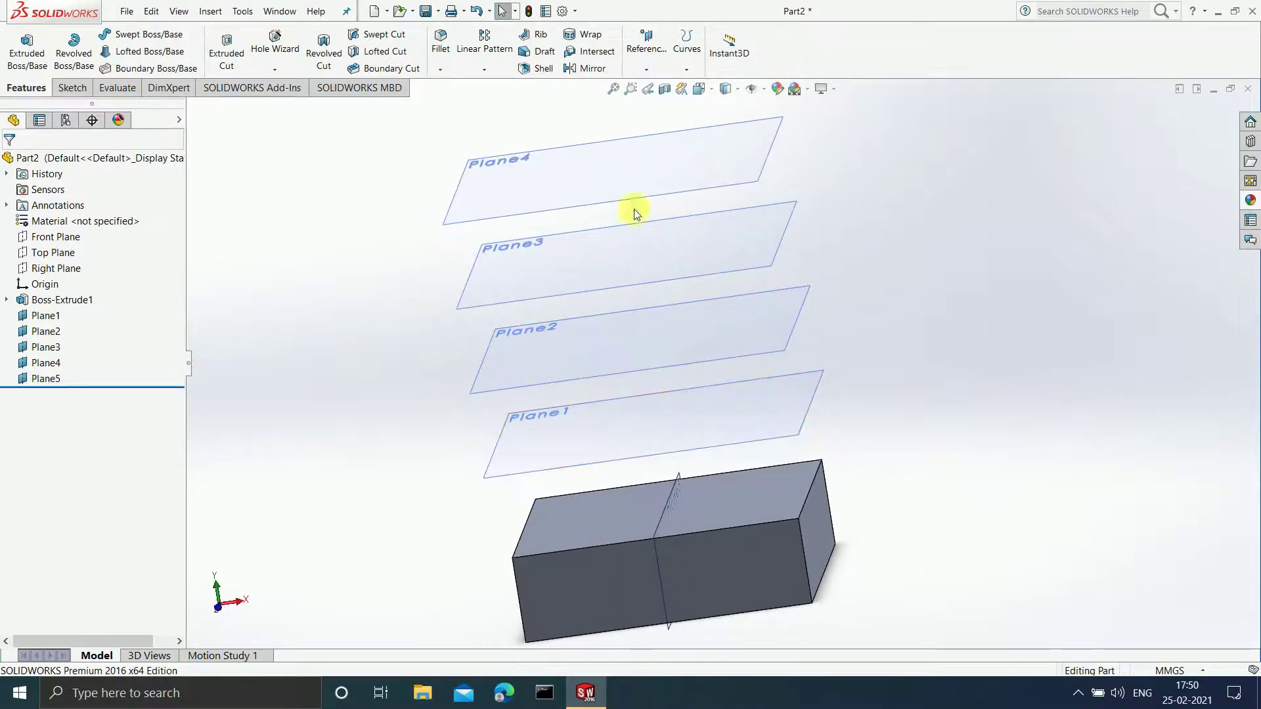
pyautogui.scroll(2, 768, 462)
pyautogui.scroll(-2, 709, 403)
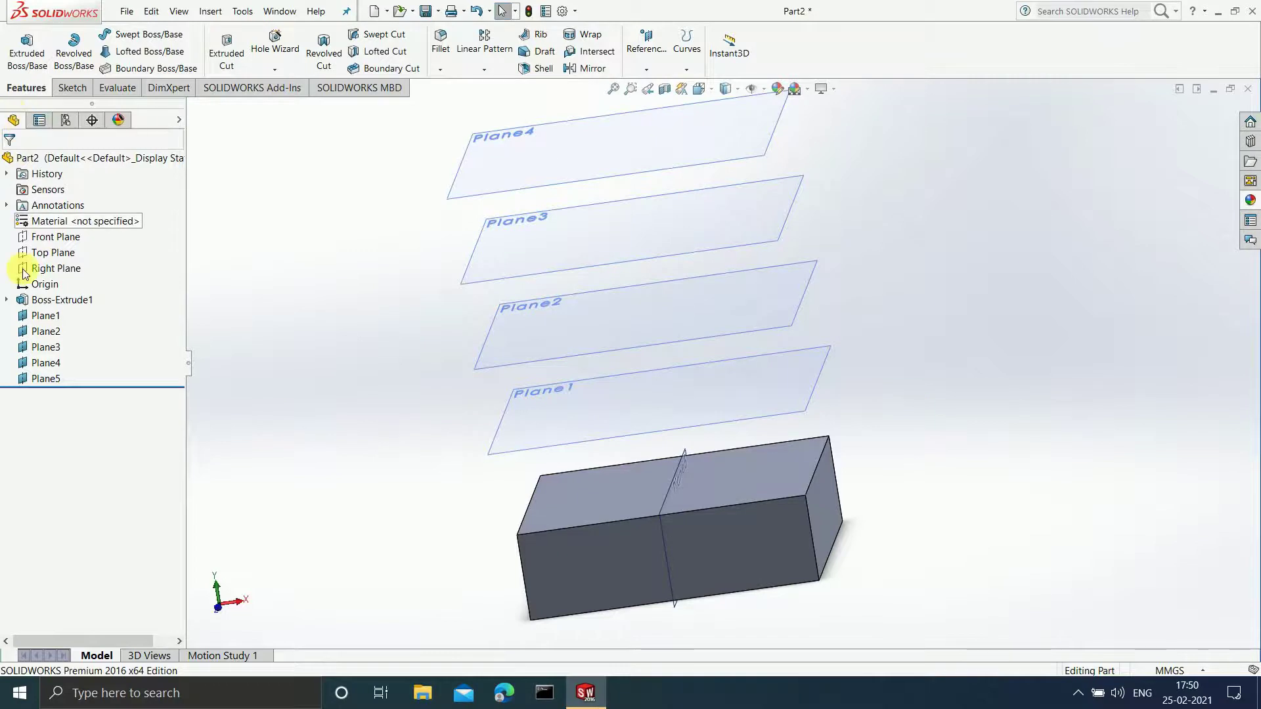
# Hide the four offset planes stacked above the block.
pyautogui.click(41, 318)
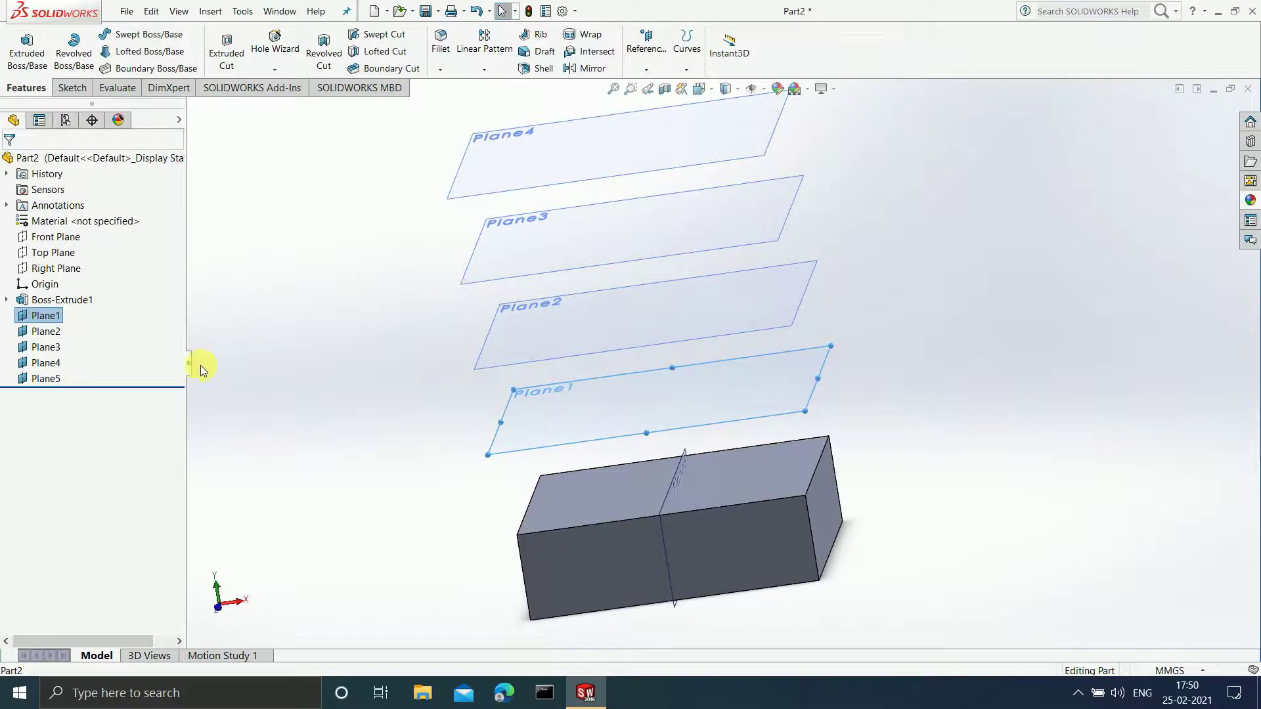
pyautogui.rightClick(42, 316)
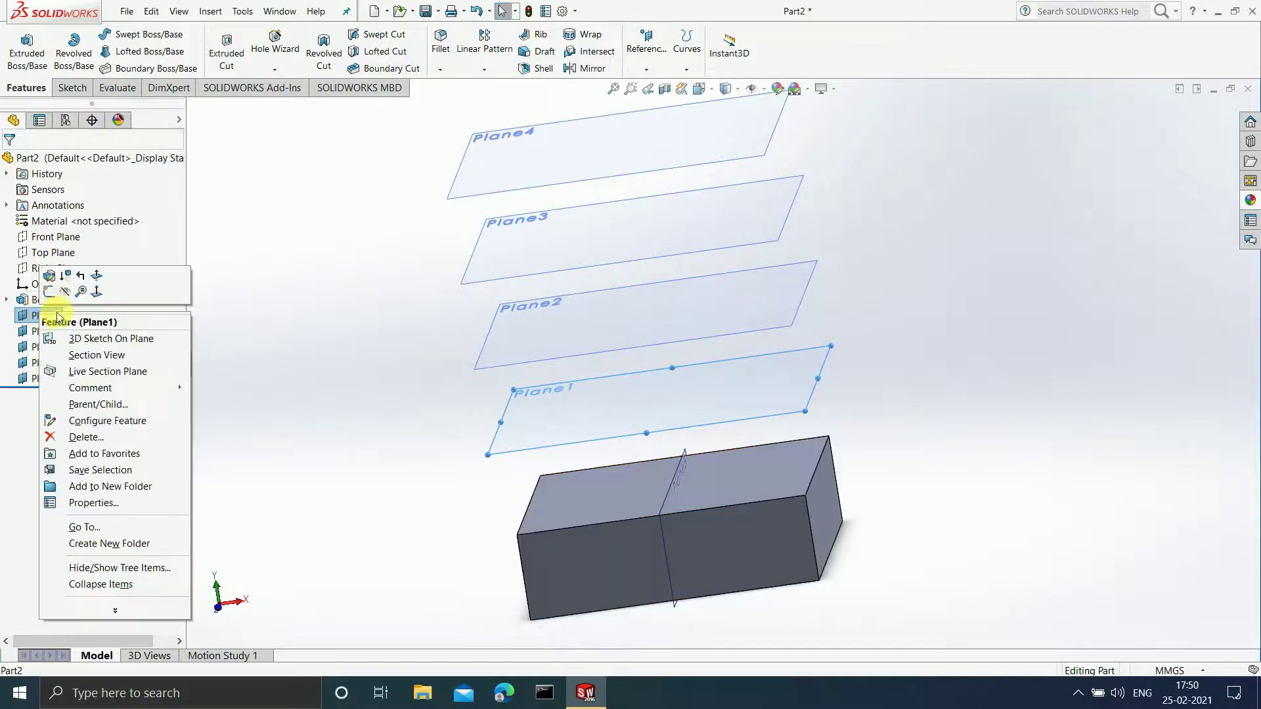
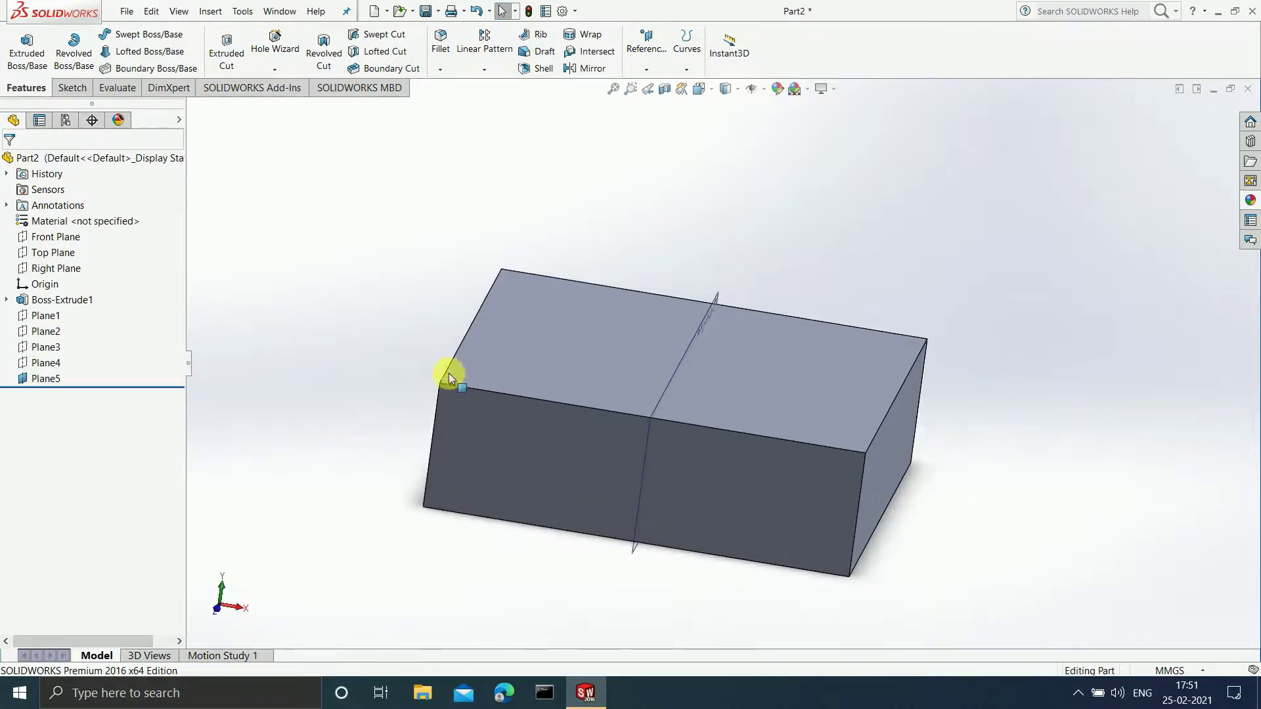
pyautogui.moveTo(754, 411); pyautogui.dragTo(639, 458, button='middle')
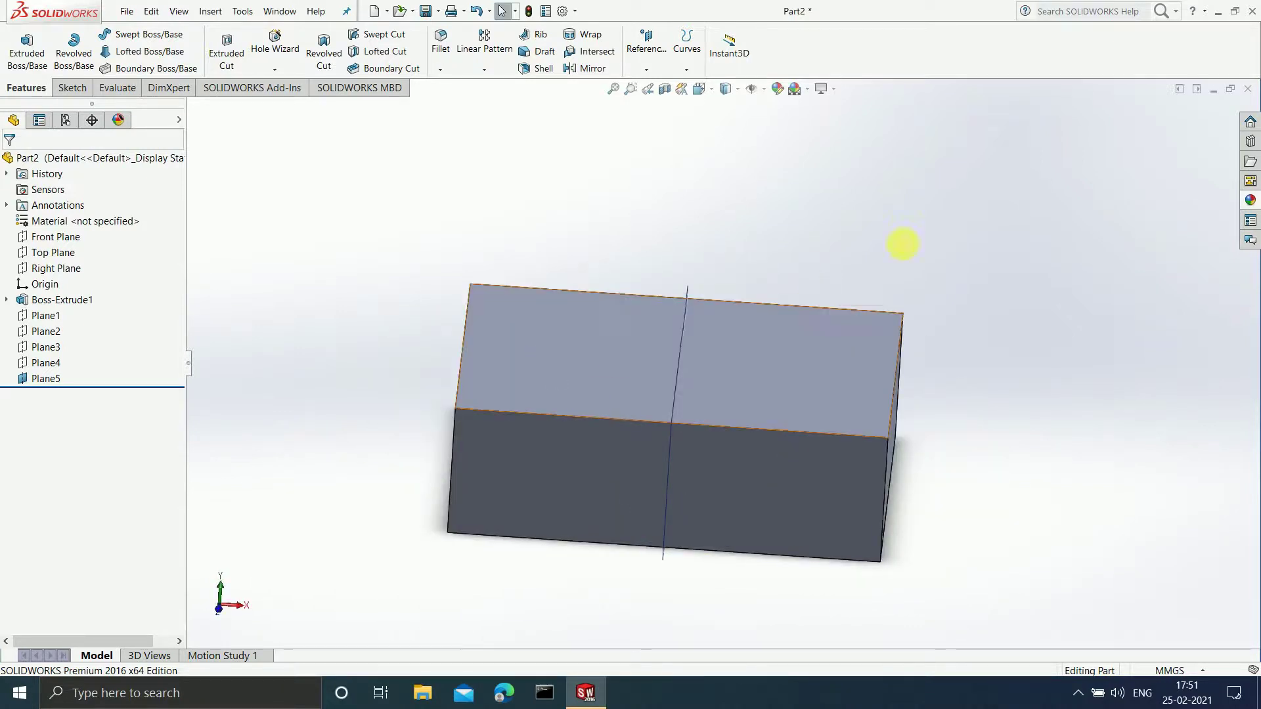
pyautogui.click(601, 359)
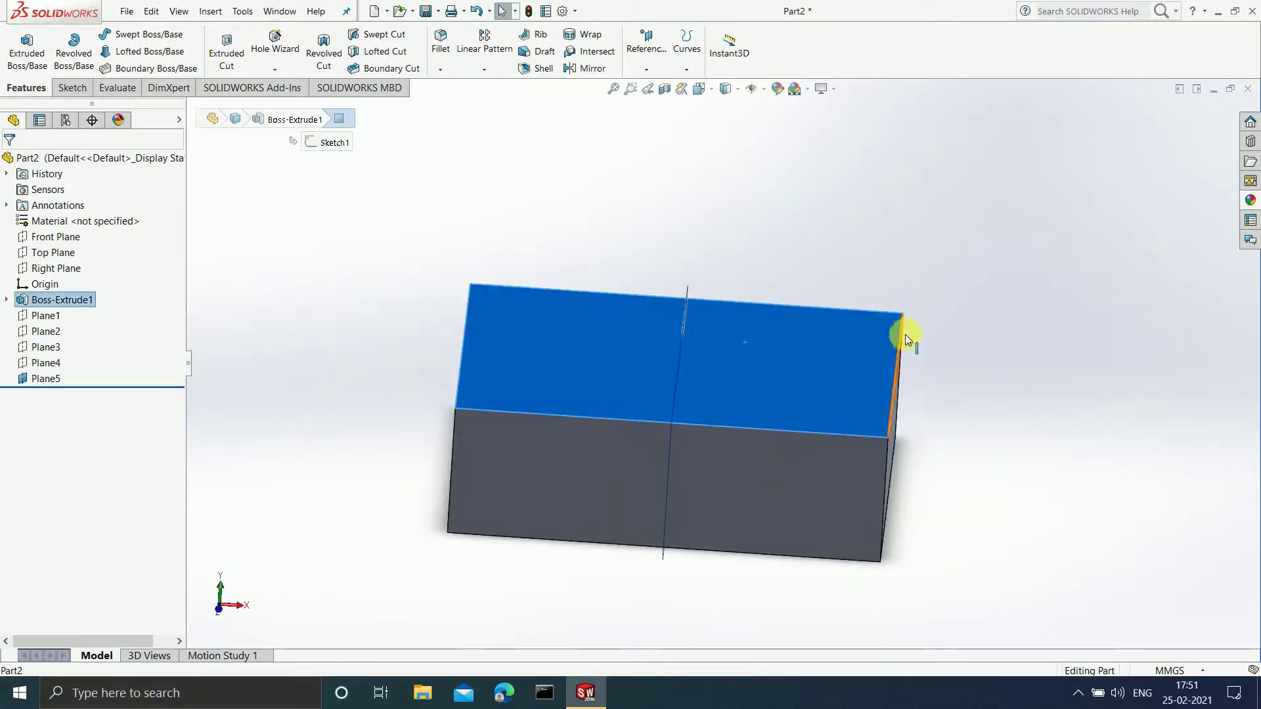
pyautogui.click(1035, 318)
pyautogui.moveTo(911, 422); pyautogui.dragTo(850, 439, button='middle')
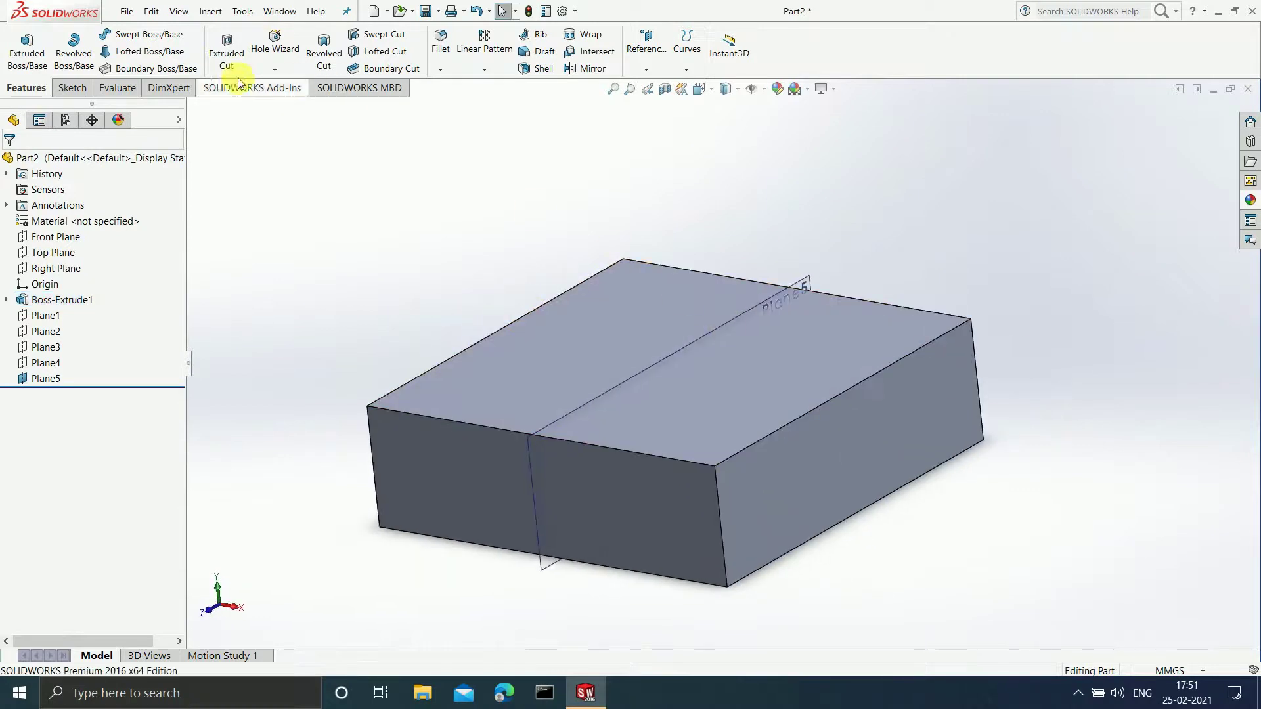
# Start a reference plane using the block's top face and that face's edge on the negative X side as references.
pyautogui.click(211, 11)
pyautogui.moveTo(289, 190)
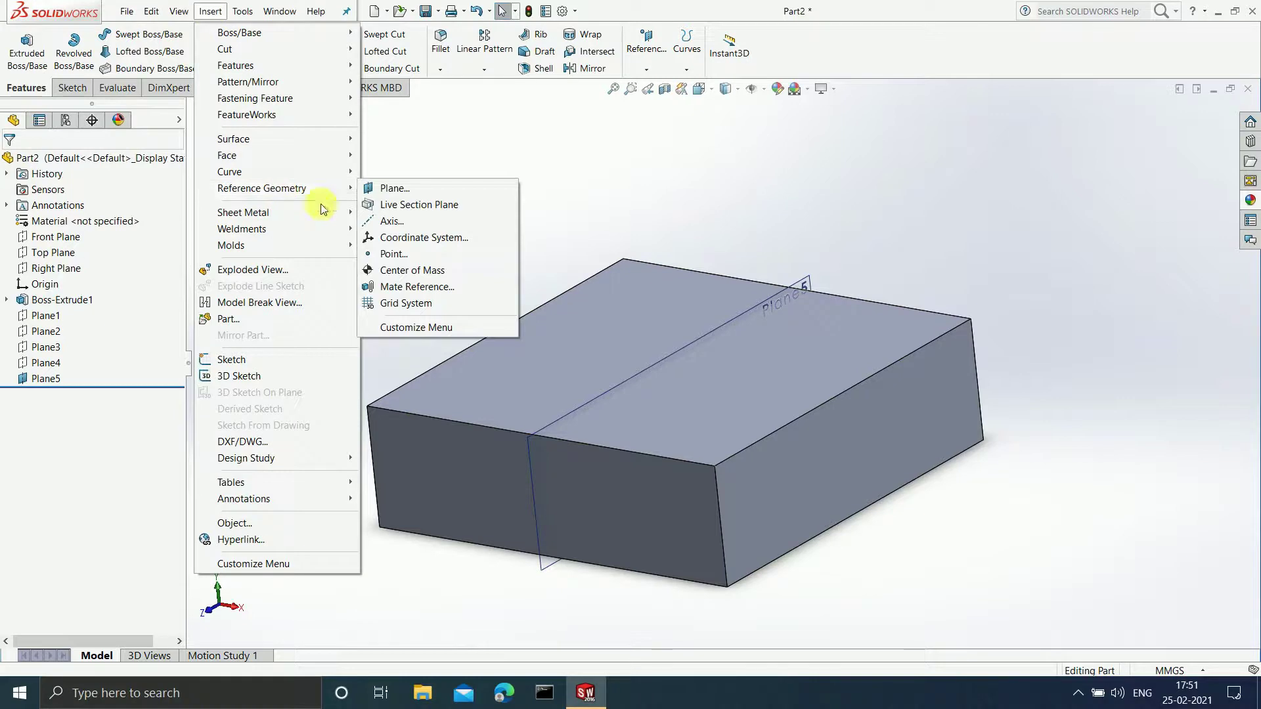
pyautogui.click(390, 189)
pyautogui.scroll(-3, 530, 321)
pyautogui.moveTo(565, 376); pyautogui.dragTo(643, 369, button='middle')
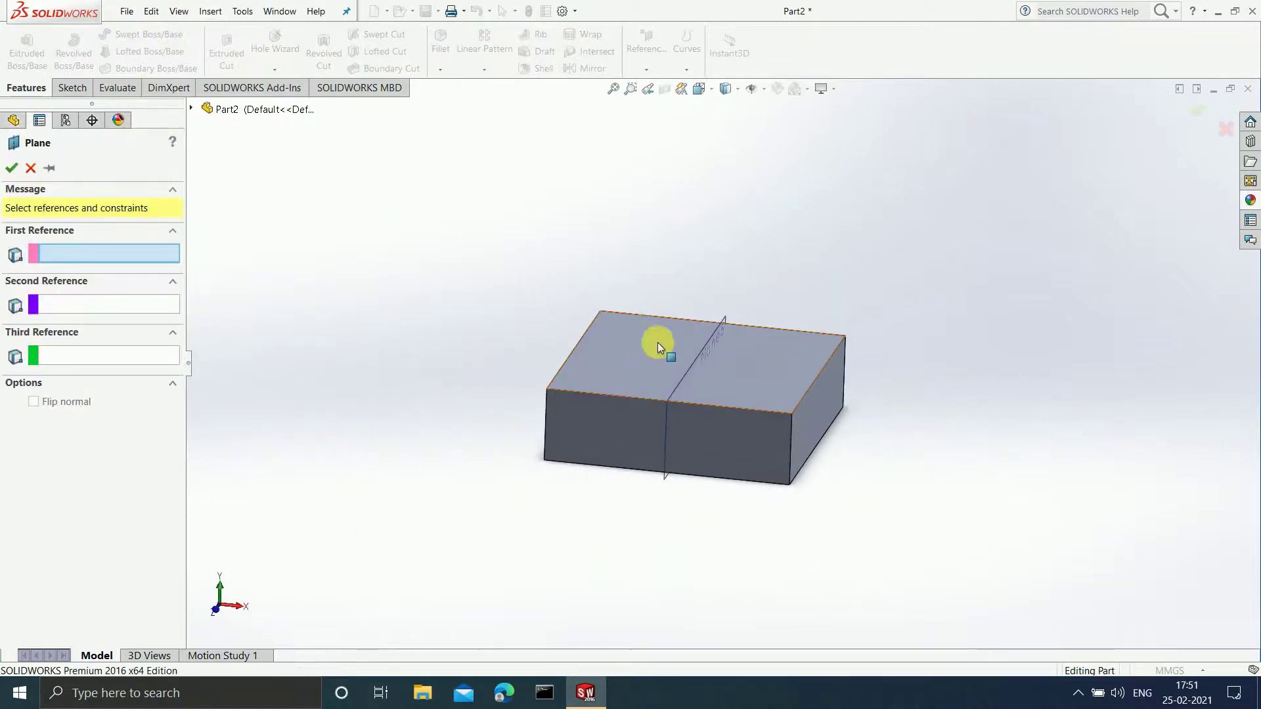
pyautogui.scroll(2, 657, 340)
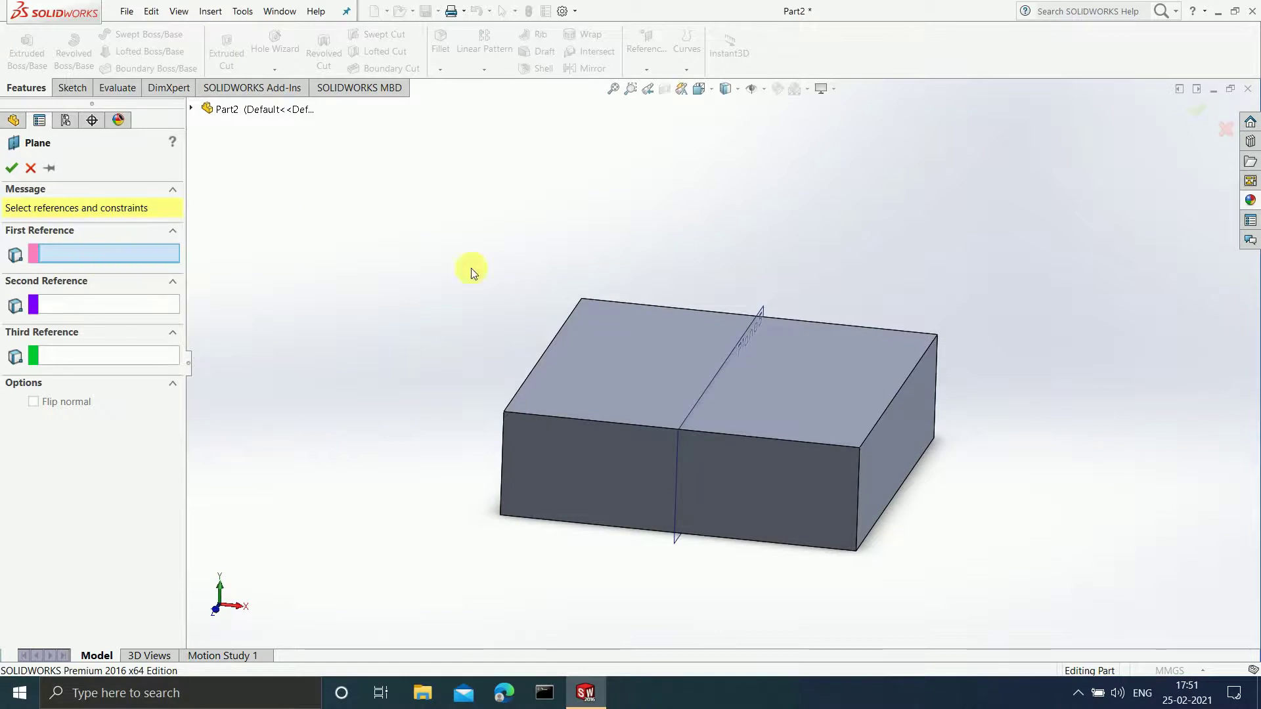
pyautogui.click(601, 345)
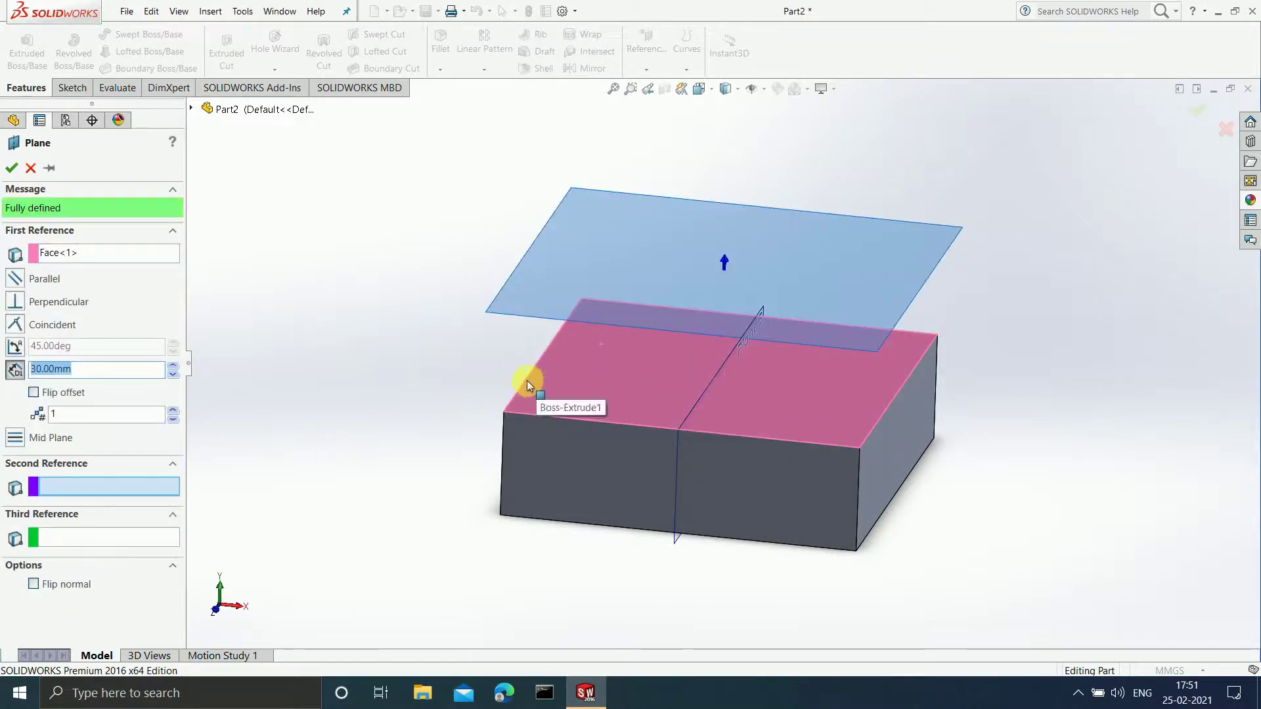
pyautogui.moveTo(553, 384); pyautogui.dragTo(583, 329, button='middle')
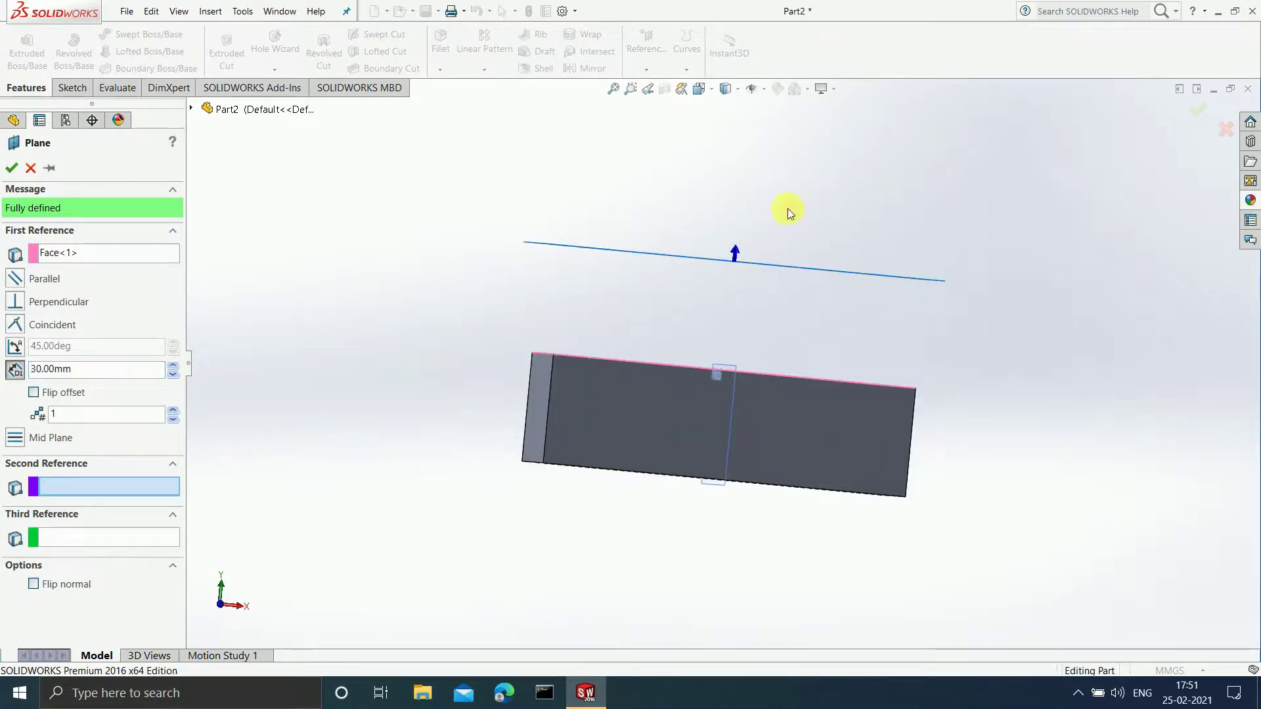
pyautogui.moveTo(770, 290); pyautogui.dragTo(740, 358, button='middle')
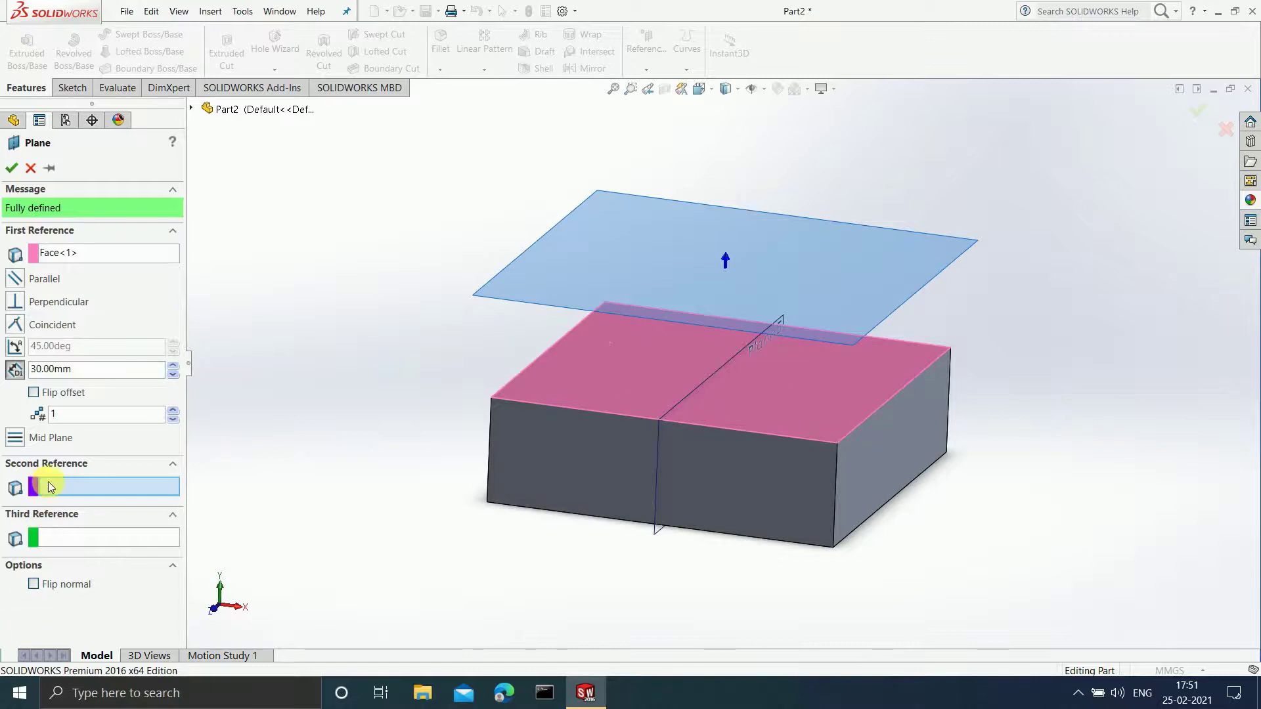
pyautogui.moveTo(254, 396); pyautogui.dragTo(296, 413, button='middle')
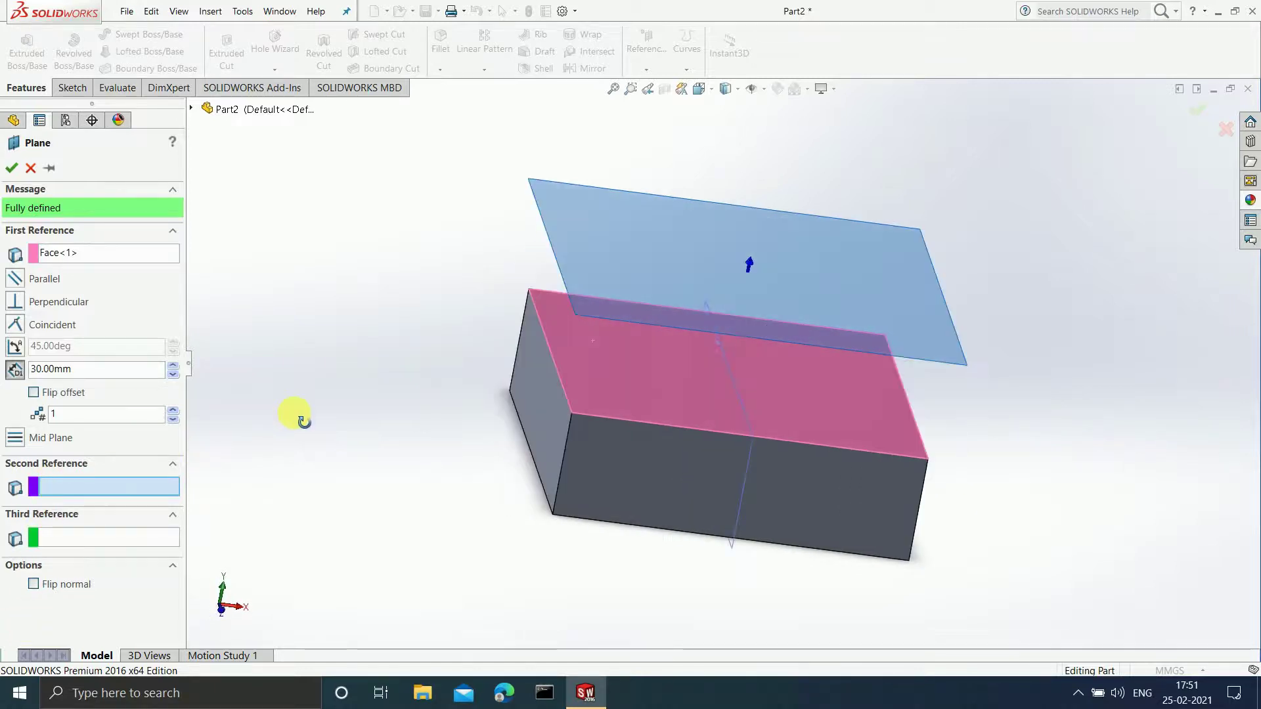
pyautogui.click(557, 373)
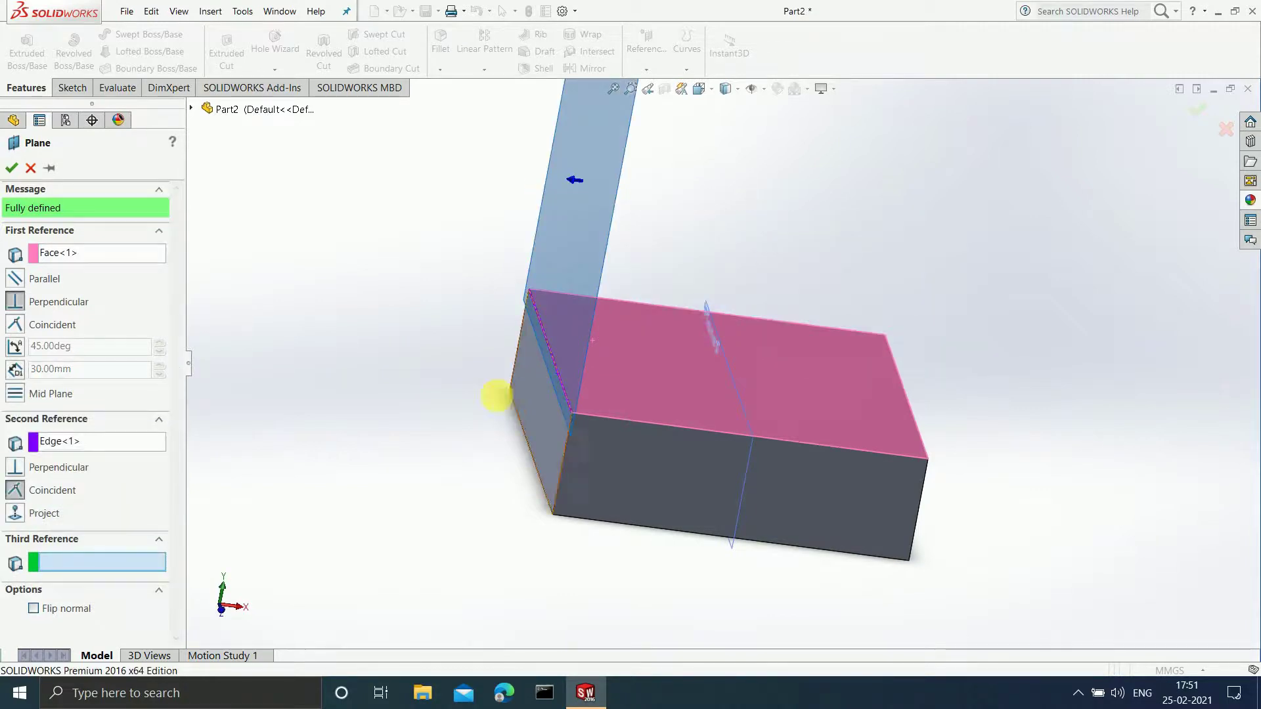
# Define the plane at an angle to the top face and set the angle to 60 degrees.
pyautogui.moveTo(412, 389); pyautogui.dragTo(430, 327, button='middle')
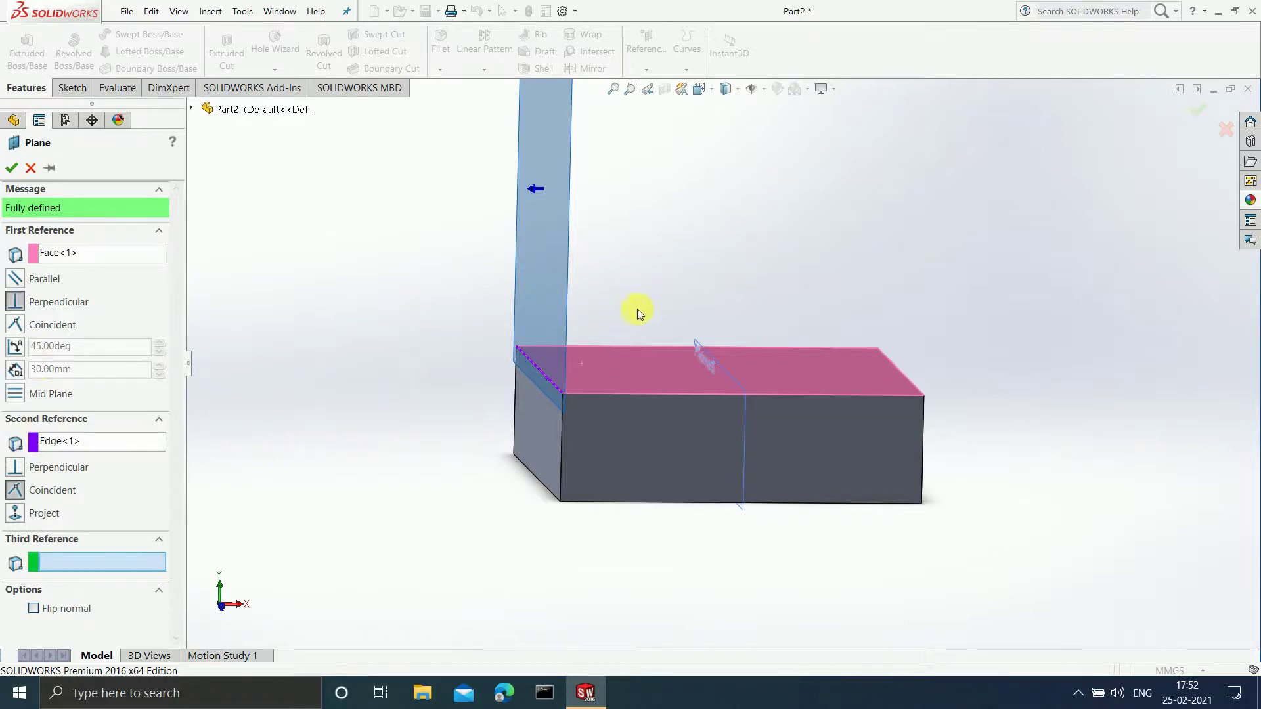
pyautogui.click(16, 350)
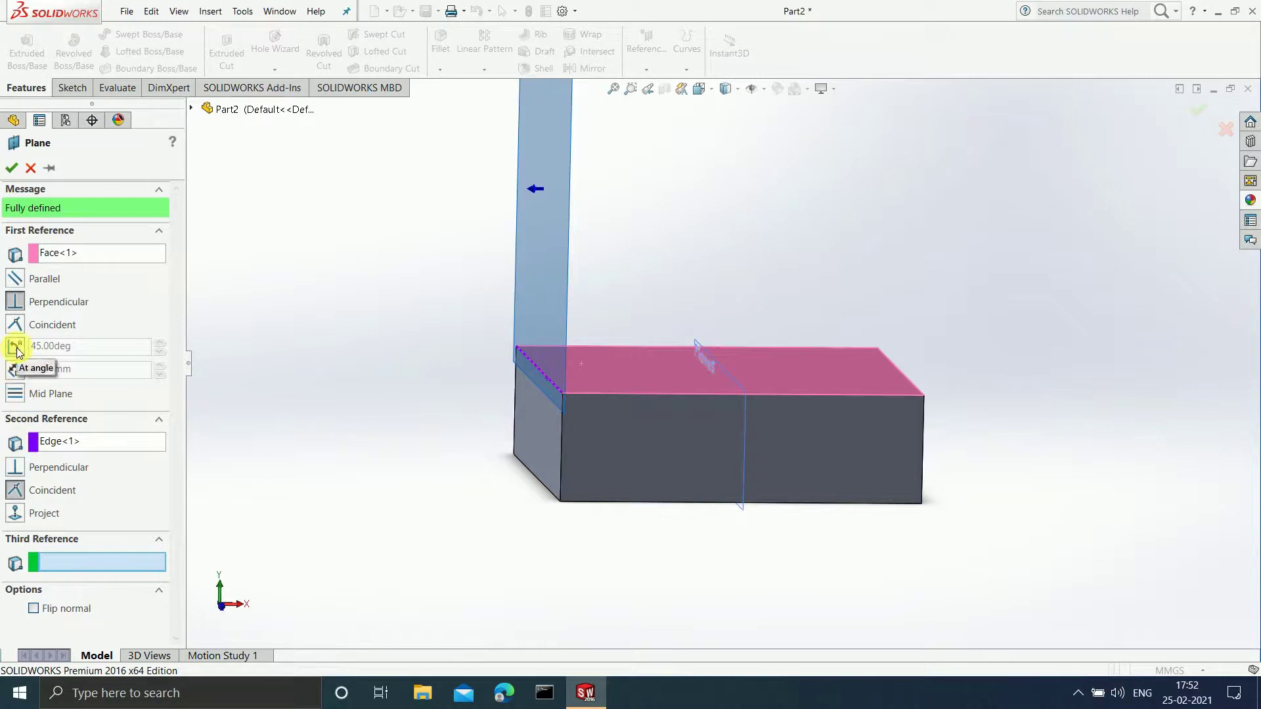
pyautogui.click(104, 354)
pyautogui.click(98, 355)
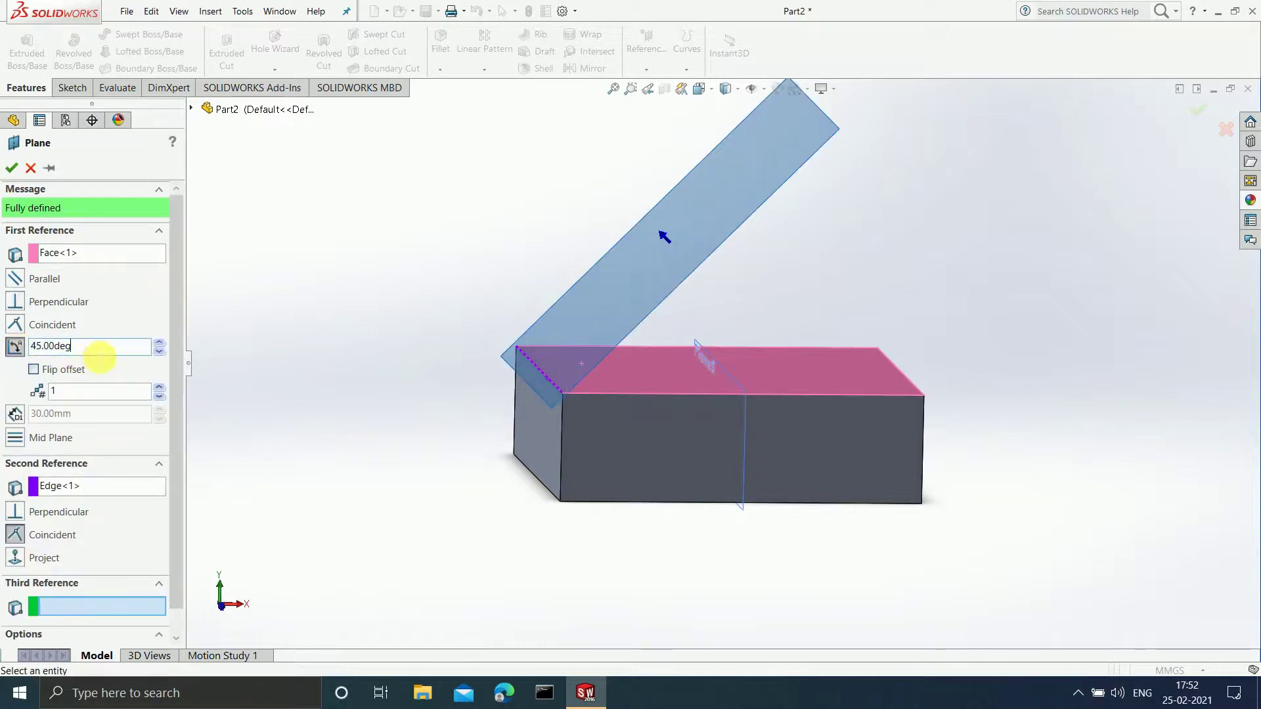
pyautogui.write('60')
pyautogui.press('Return')
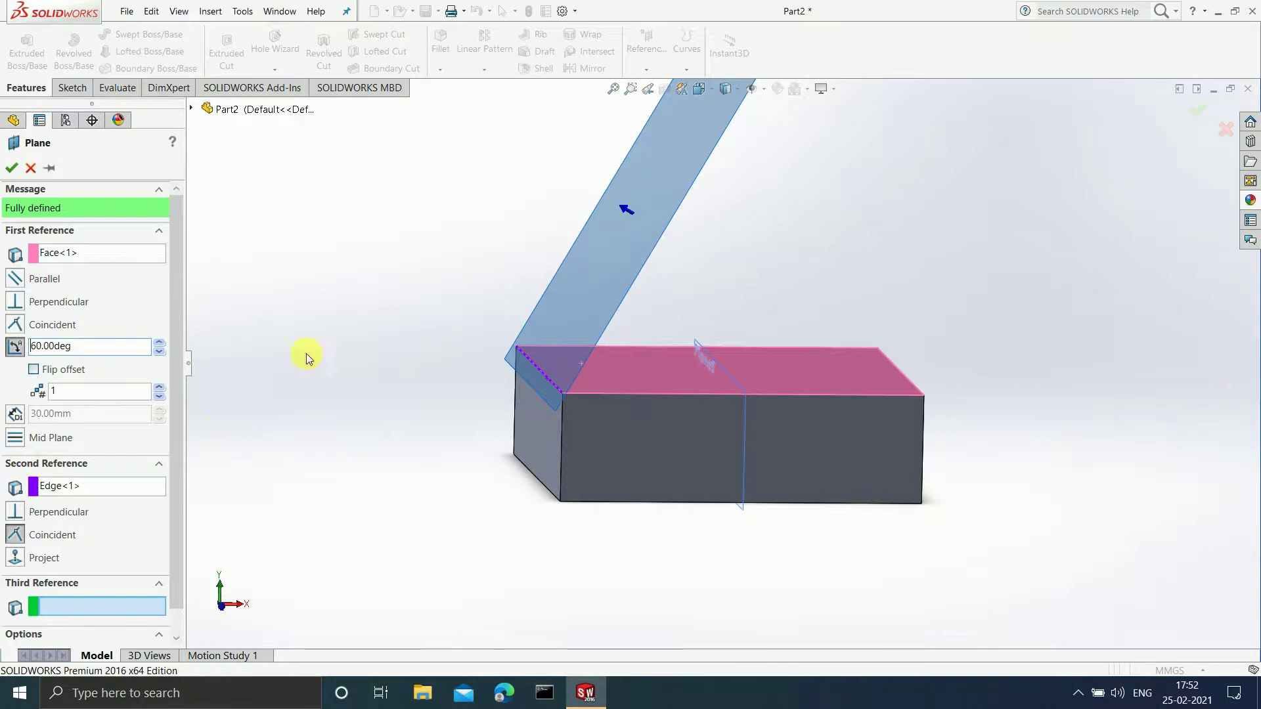
# Try flipping the angled plane below the block's top face, and restore the upward direction.
pyautogui.moveTo(625, 289); pyautogui.dragTo(636, 261, button='middle')
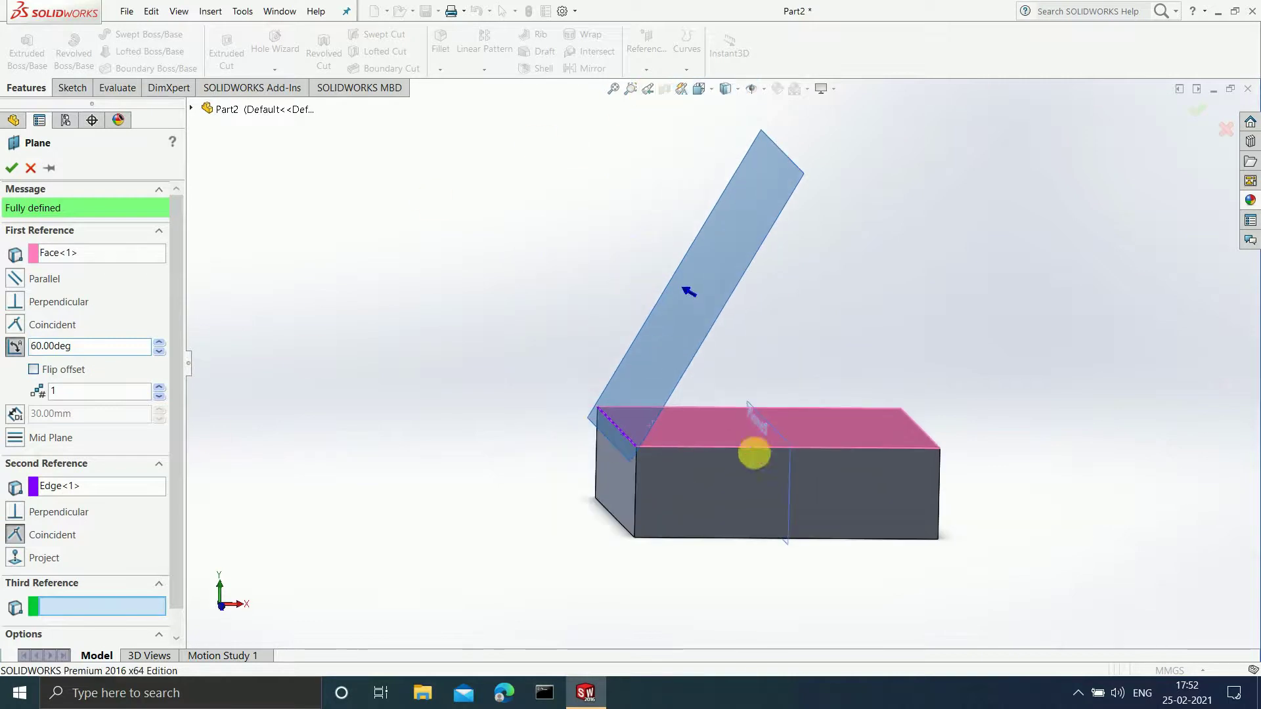
pyautogui.click(33, 370)
pyautogui.scroll(3, 715, 495)
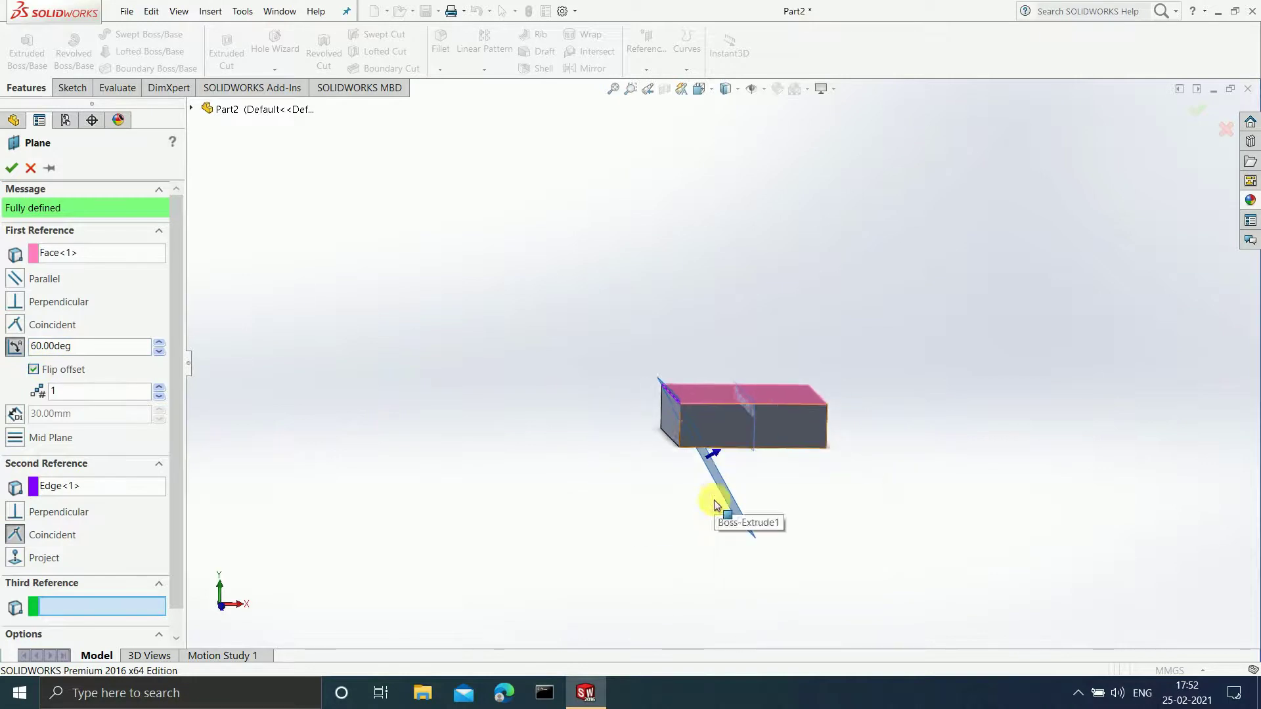
pyautogui.scroll(-3, 716, 504)
pyautogui.moveTo(1004, 486); pyautogui.dragTo(876, 490, button='middle')
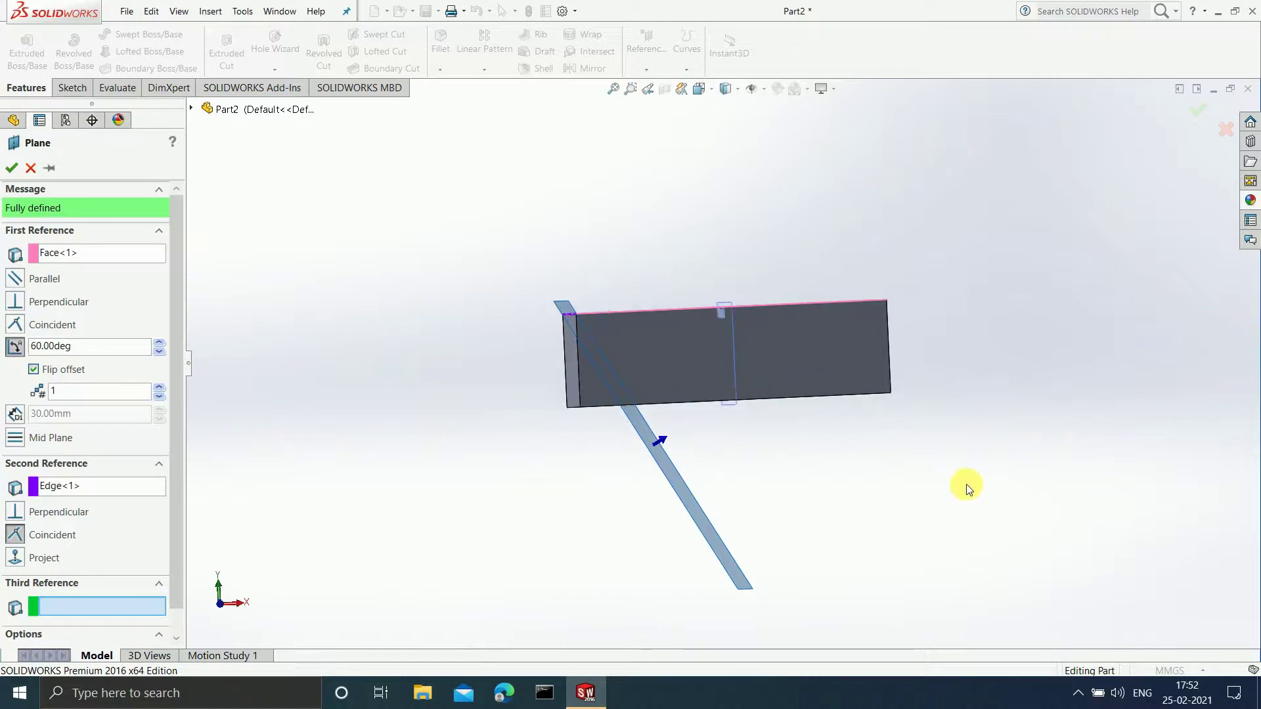
pyautogui.moveTo(741, 388); pyautogui.dragTo(733, 419, button='middle')
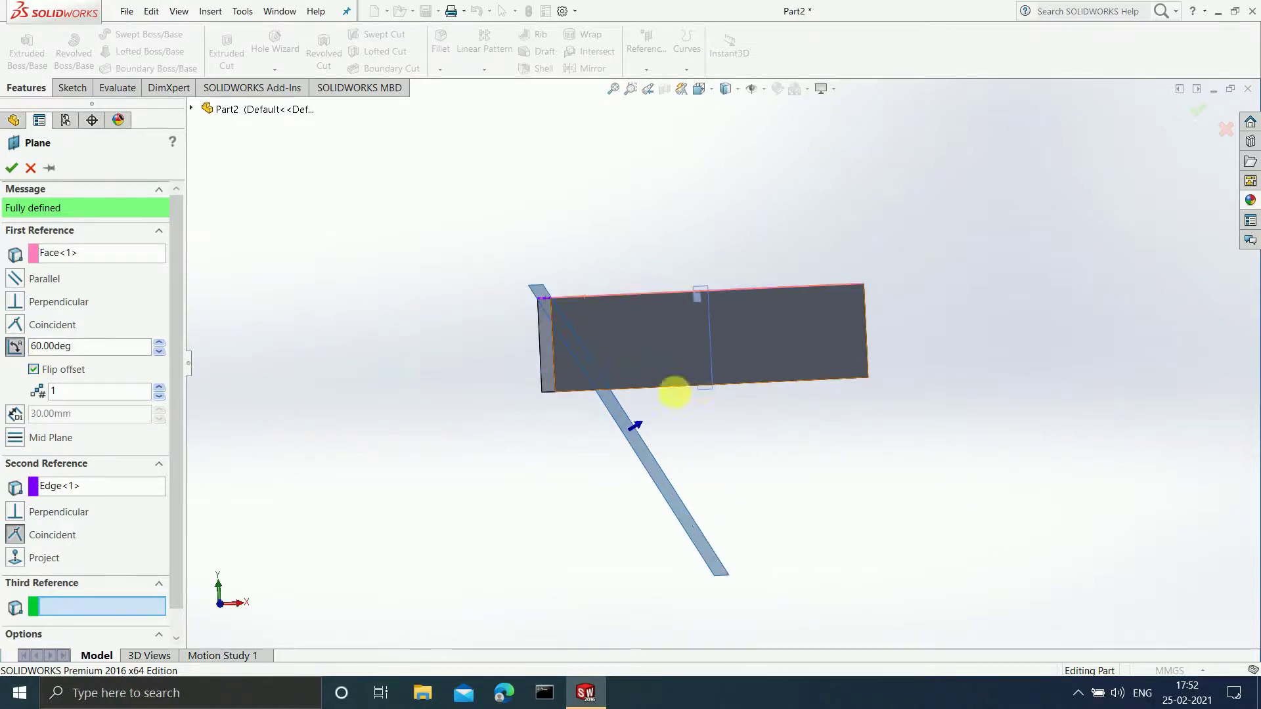
pyautogui.click(44, 372)
# Create the angled plane through the top face's side edge and clear the selection.
pyautogui.moveTo(686, 258); pyautogui.dragTo(754, 171, button='middle')
pyautogui.click(12, 169)
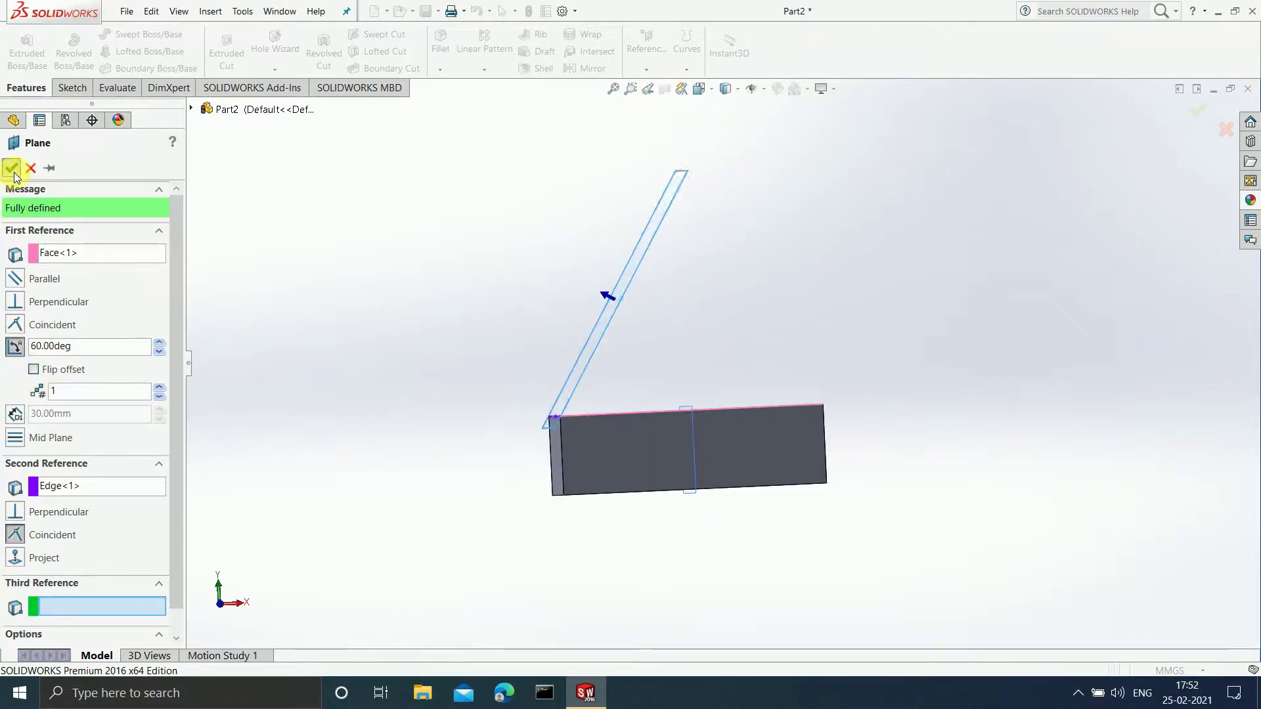
pyautogui.click(905, 337)
pyautogui.moveTo(904, 337); pyautogui.dragTo(895, 504, button='middle')
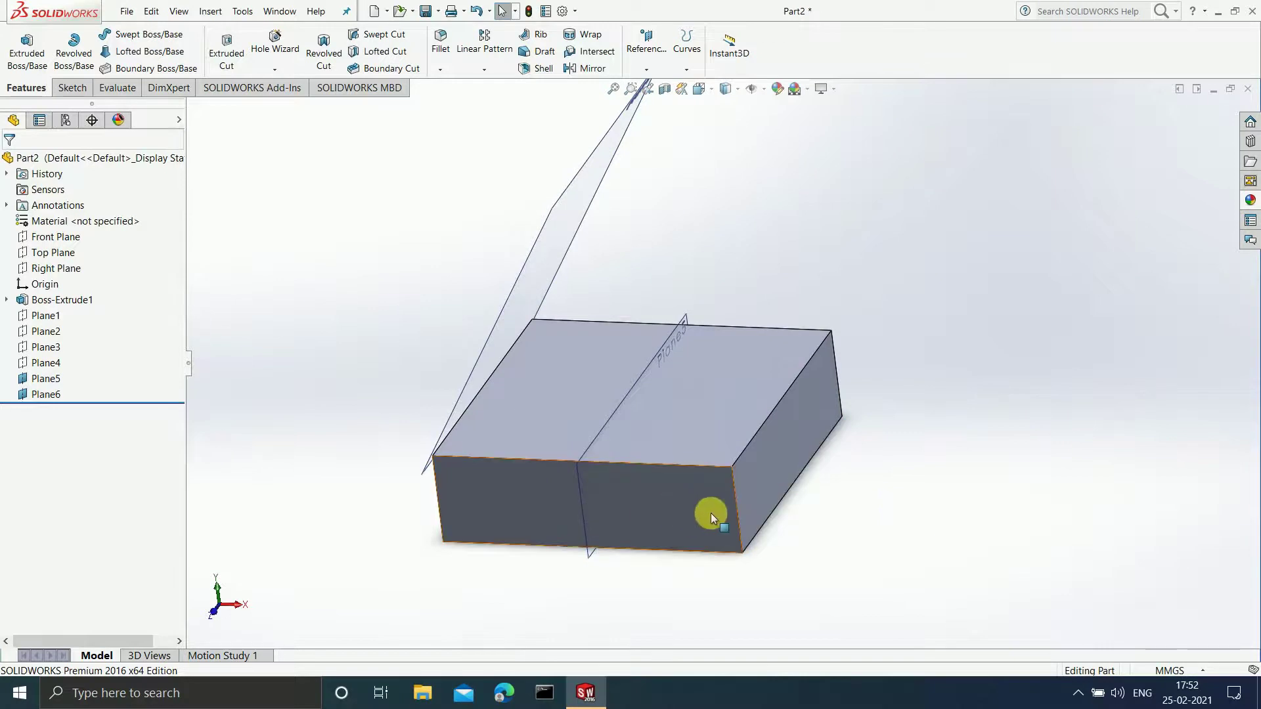
pyautogui.scroll(-2, 738, 520)
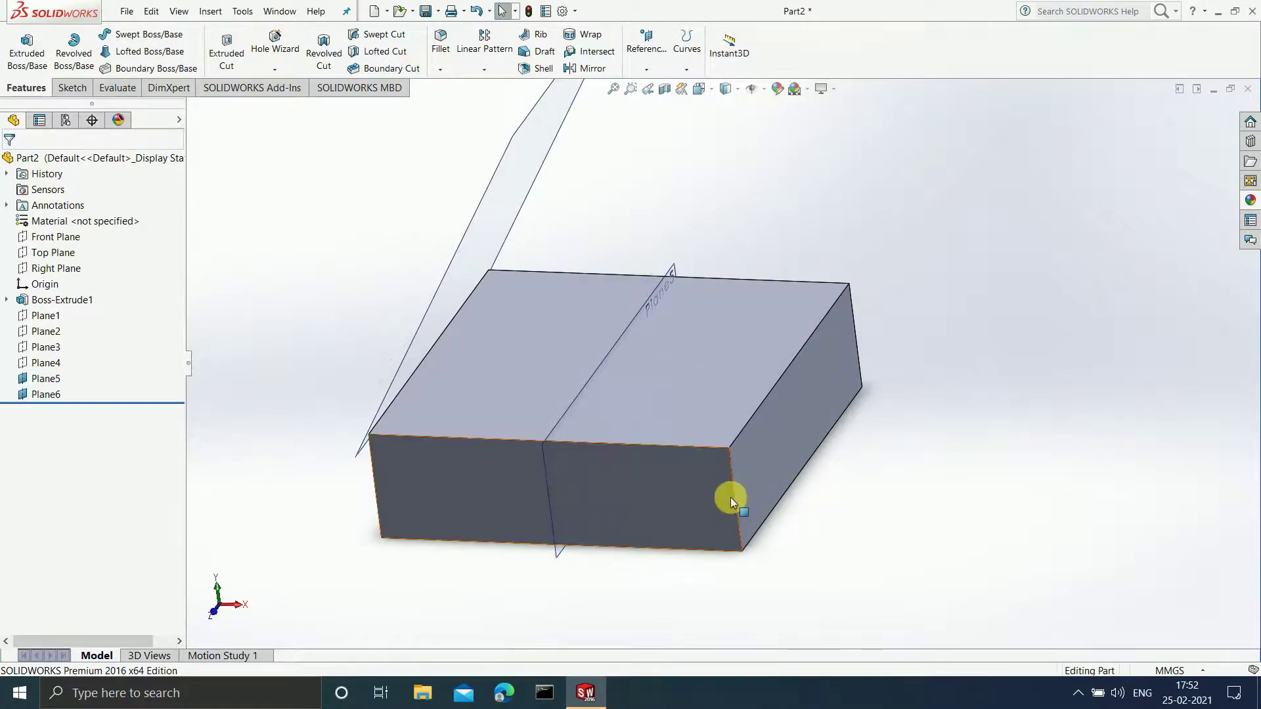
pyautogui.moveTo(470, 385); pyautogui.dragTo(499, 381, button='middle')
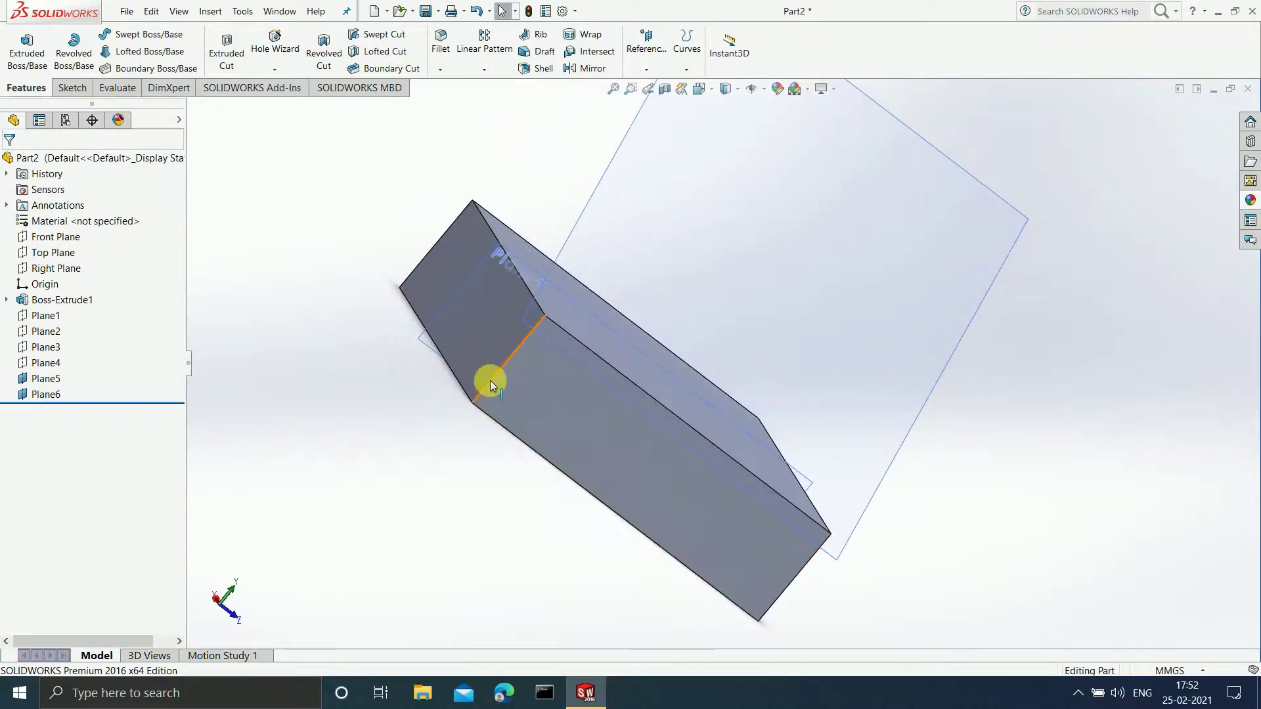
pyautogui.moveTo(571, 422); pyautogui.dragTo(431, 407, button='middle')
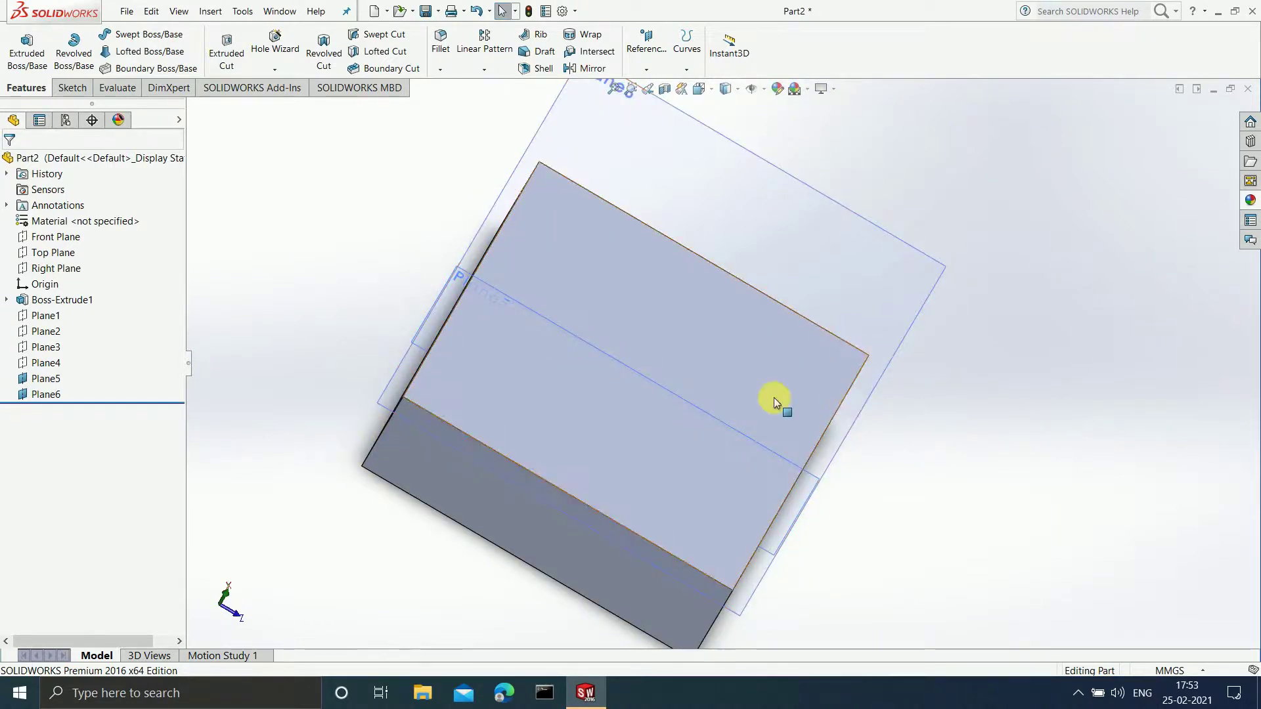
pyautogui.moveTo(1071, 364); pyautogui.dragTo(578, 256, button='middle')
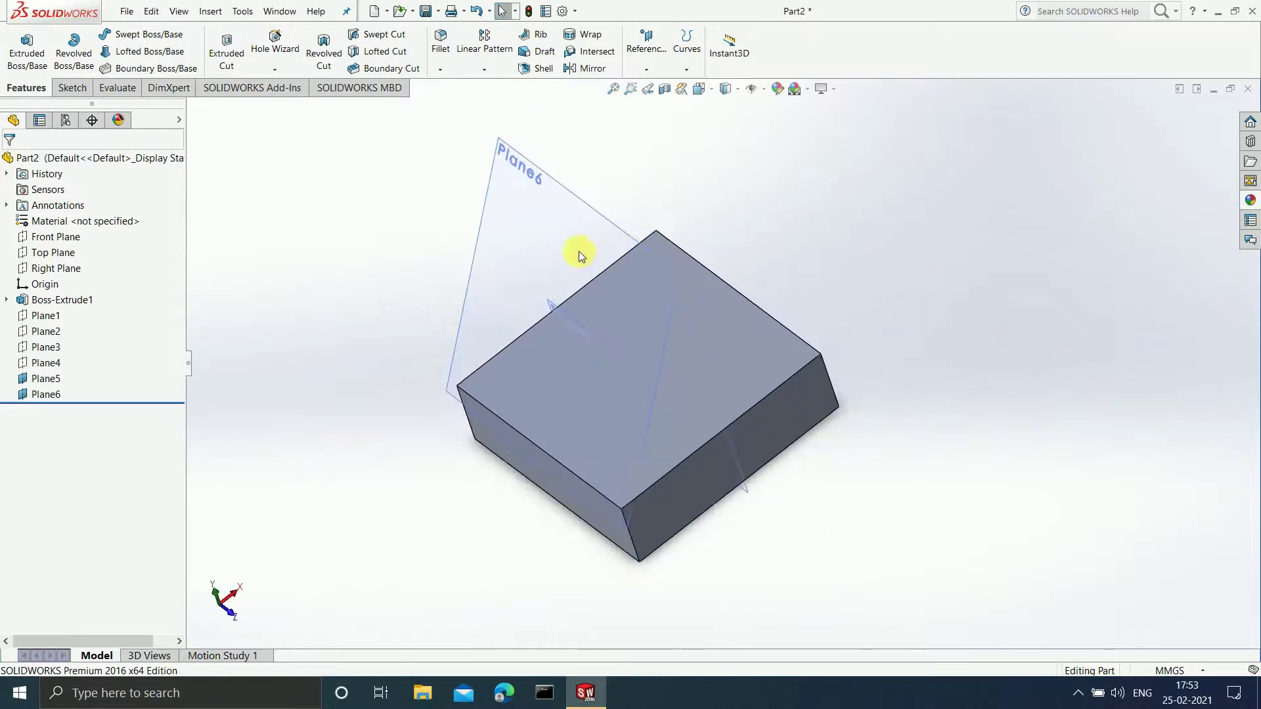
# Create a diagonal reference plane coincident with two diagonally opposite vertical edges of the block.
pyautogui.click(219, 15)
pyautogui.moveTo(262, 189)
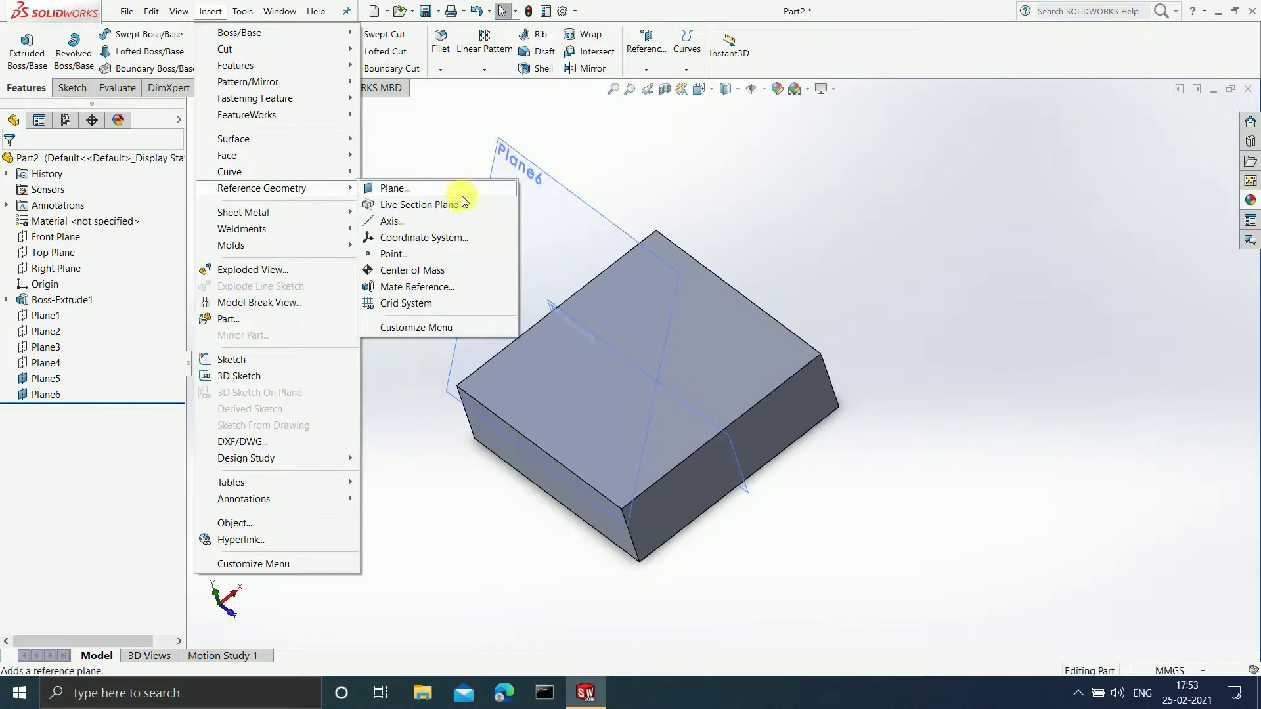
pyautogui.click(462, 191)
pyautogui.moveTo(965, 321); pyautogui.dragTo(994, 273, button='middle')
pyautogui.click(714, 392)
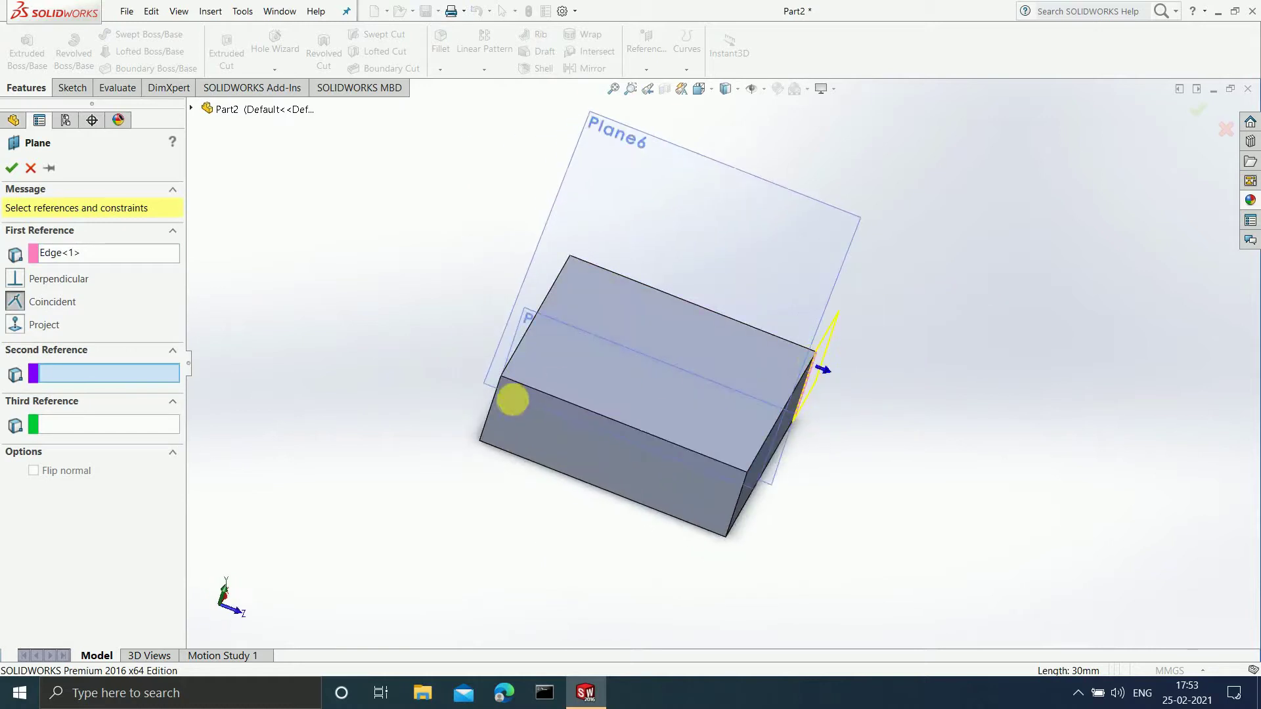
pyautogui.moveTo(491, 453); pyautogui.dragTo(526, 442, button='middle')
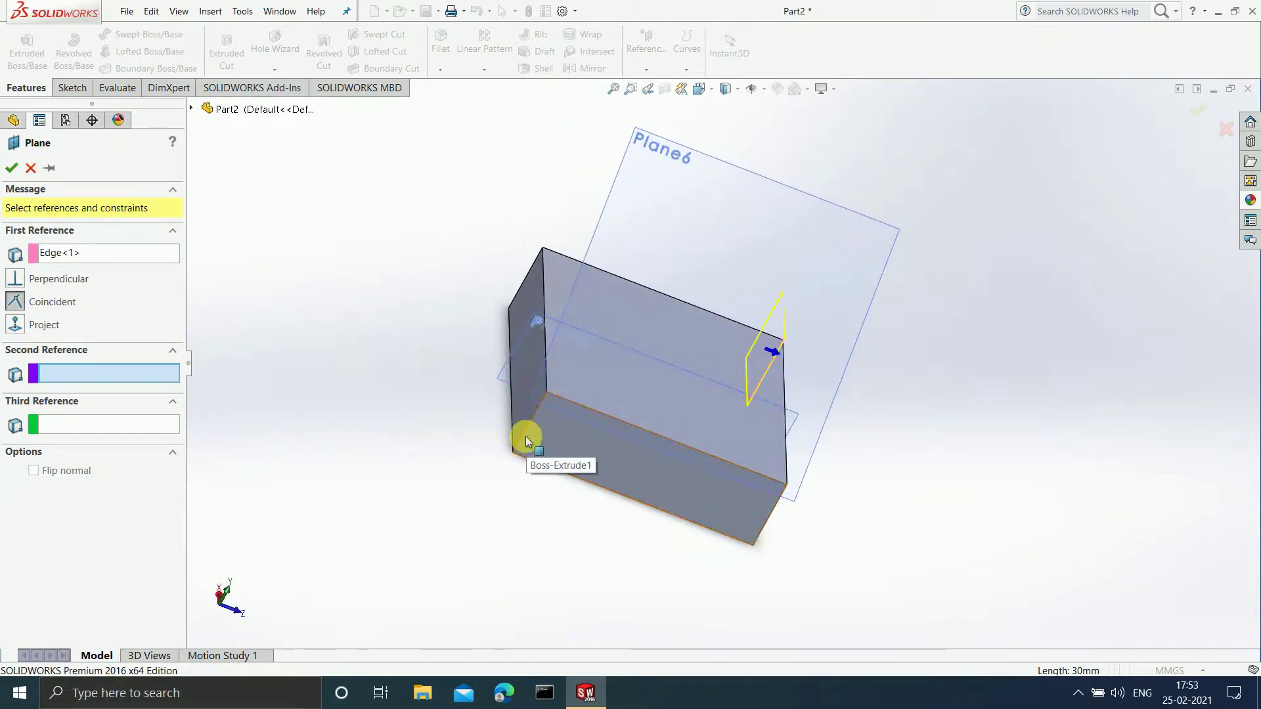
pyautogui.click(526, 436)
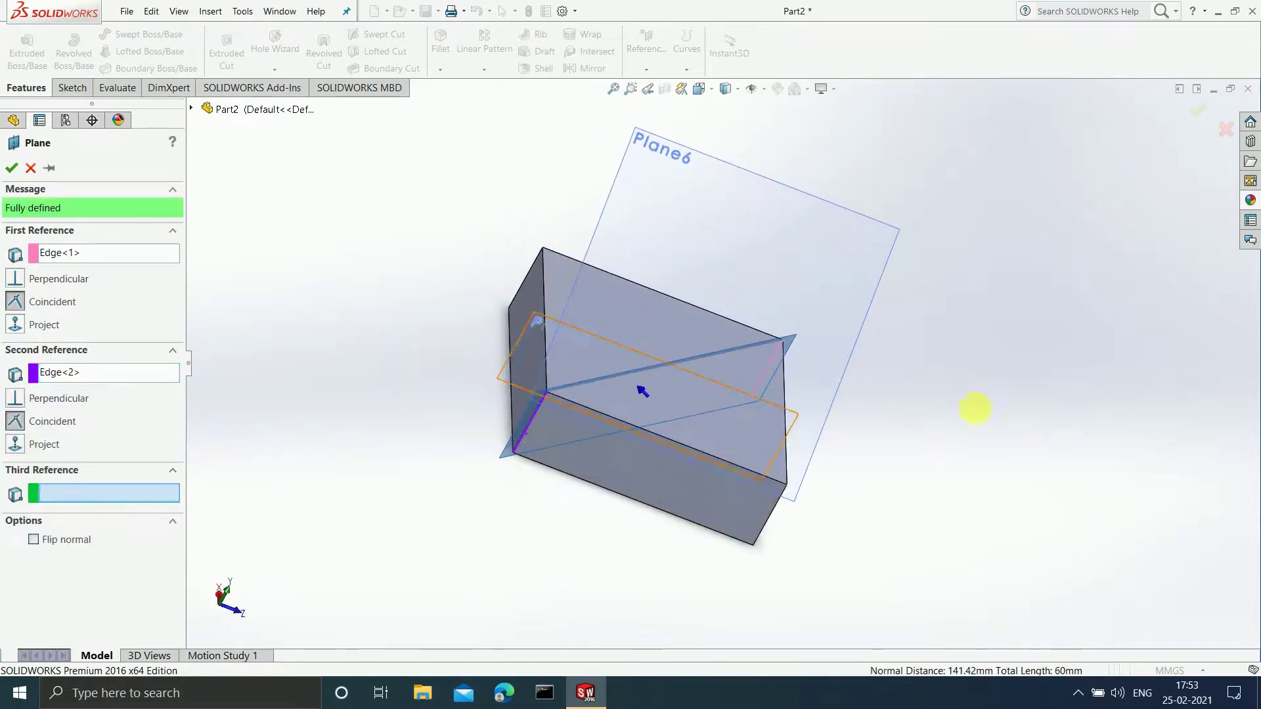
pyautogui.moveTo(1037, 368); pyautogui.dragTo(956, 387, button='middle')
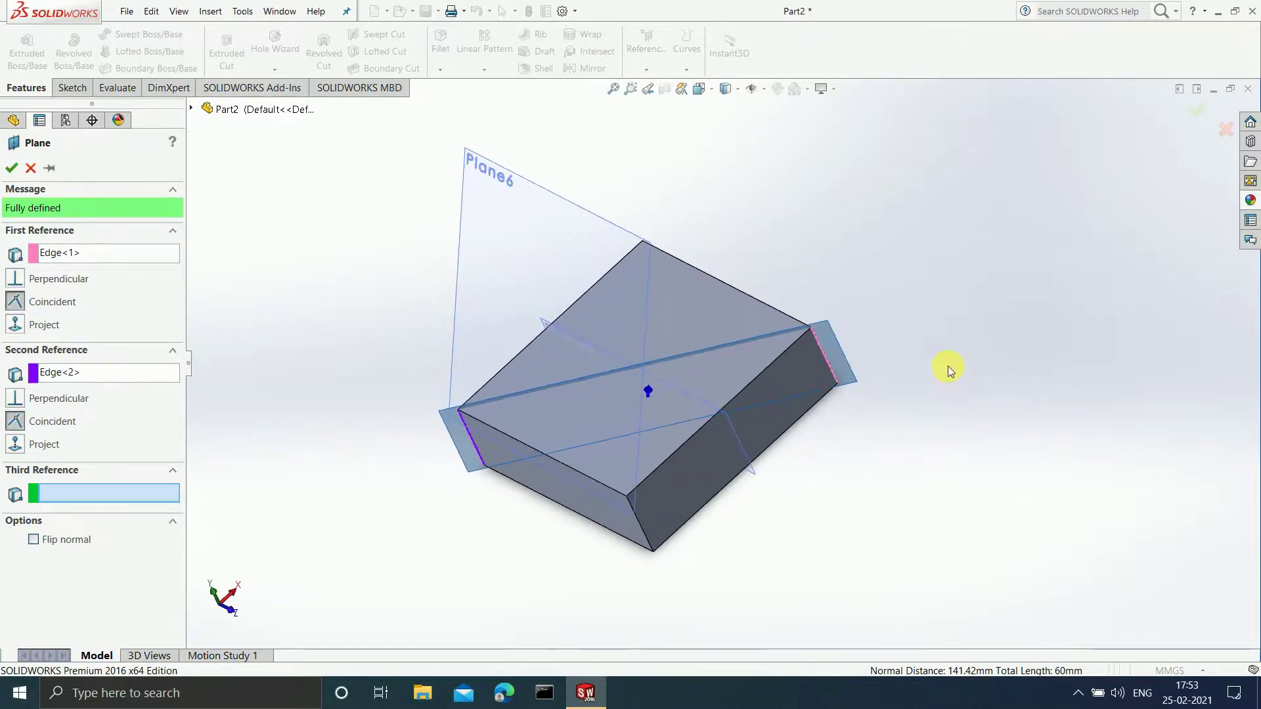
pyautogui.scroll(-2, 726, 346)
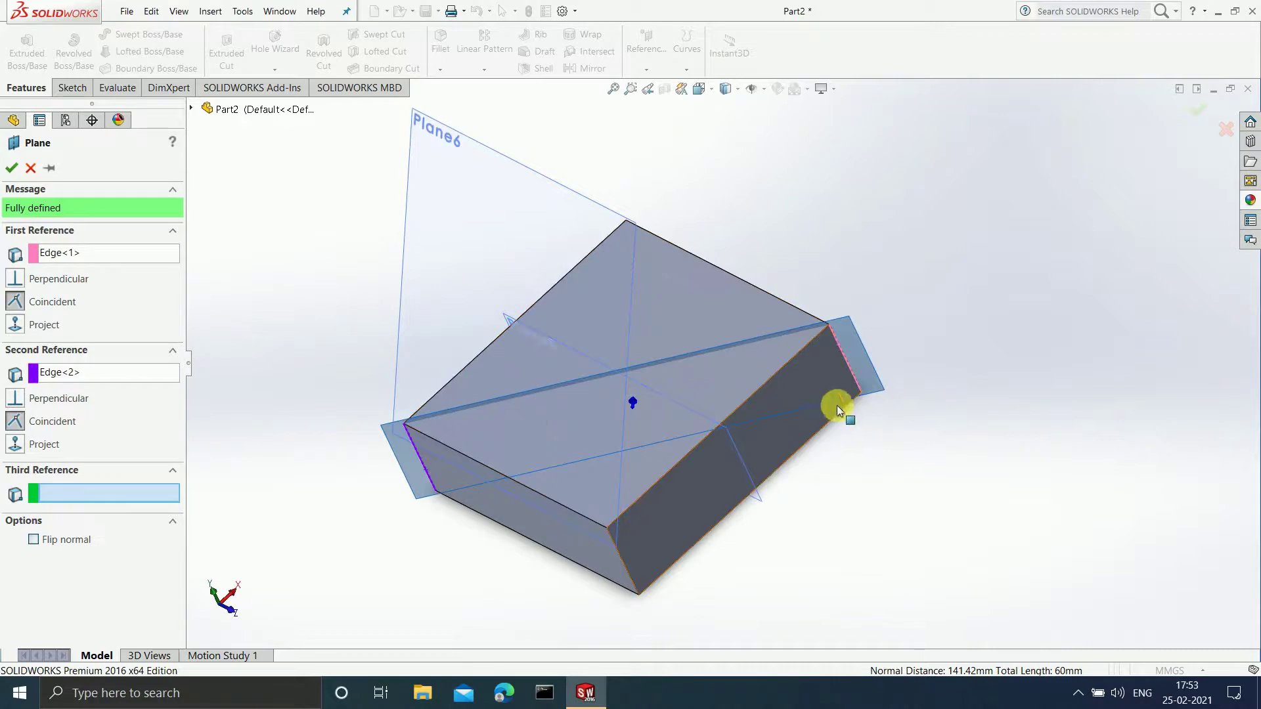
pyautogui.click(12, 167)
pyautogui.click(909, 272)
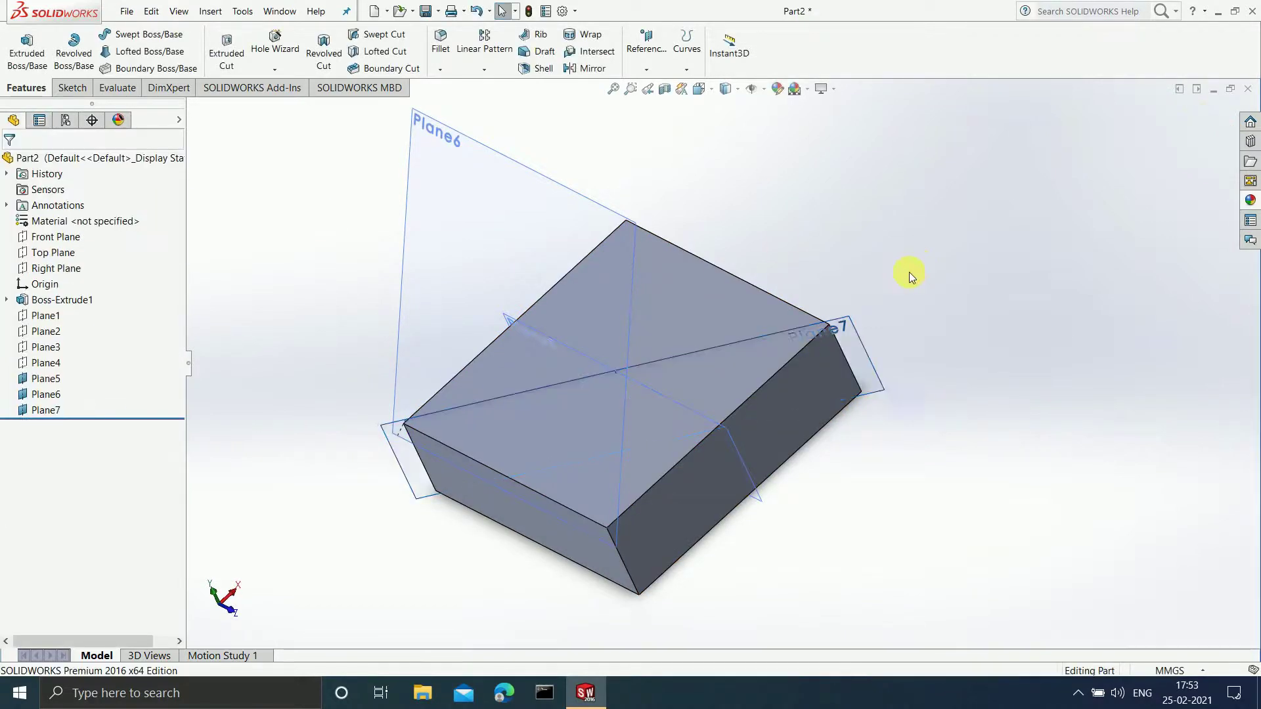
# Create a mid plane between two adjacent side faces of the block, running diagonally from their shared vertical edge.
pyautogui.moveTo(937, 251); pyautogui.dragTo(847, 282, button='middle')
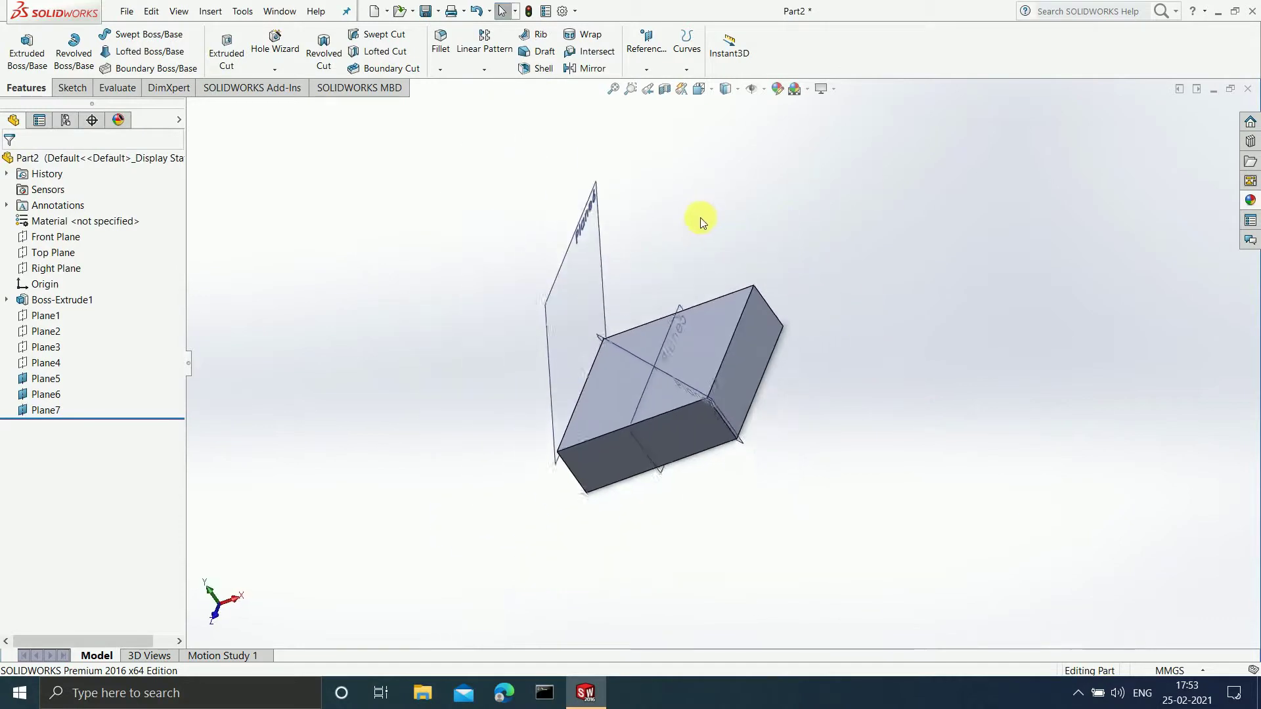
pyautogui.click(210, 9)
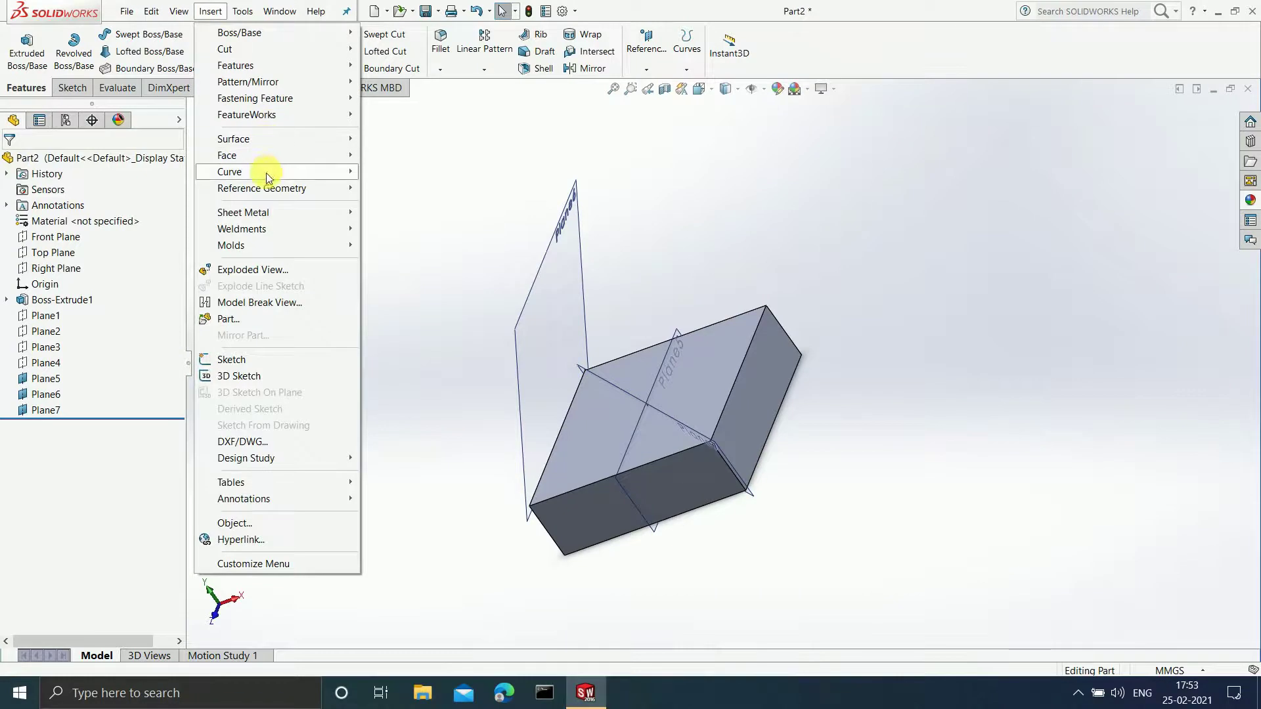
pyautogui.moveTo(267, 190)
pyautogui.click(424, 186)
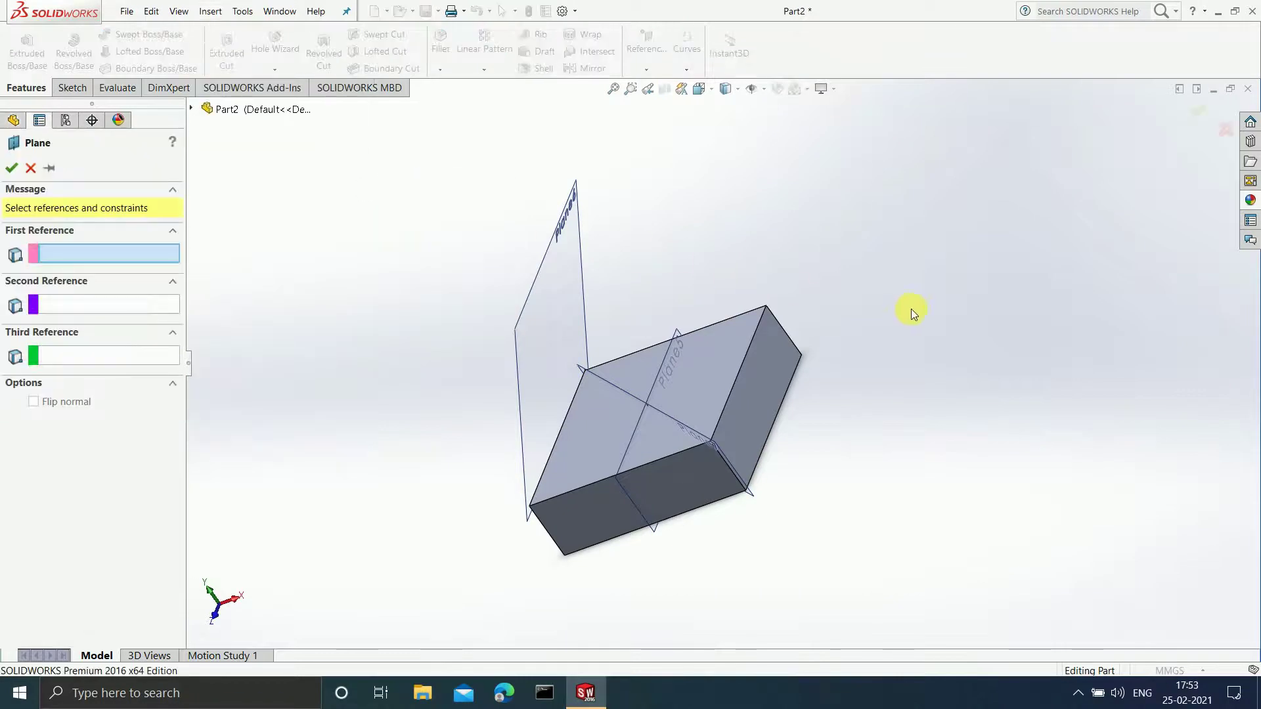
pyautogui.scroll(-2, 915, 305)
pyautogui.moveTo(723, 423); pyautogui.dragTo(605, 451, button='middle')
pyautogui.click(605, 451)
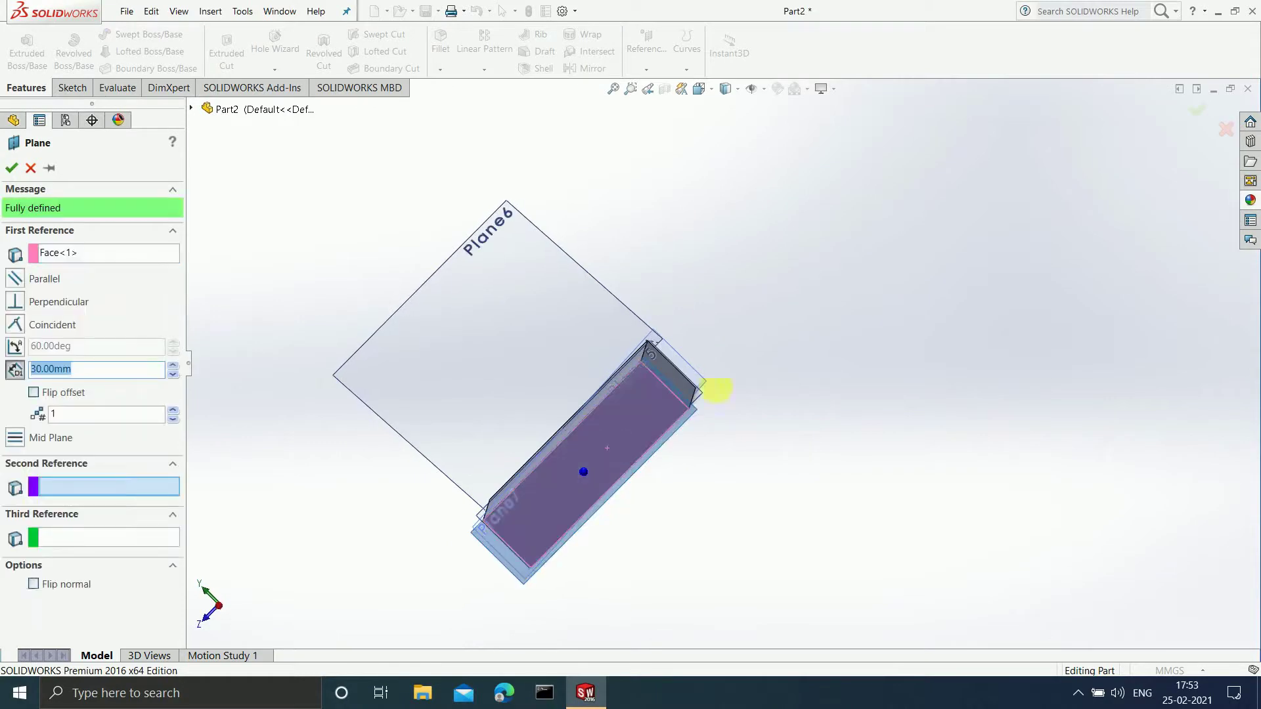
pyautogui.moveTo(782, 376); pyautogui.dragTo(631, 442, button='middle')
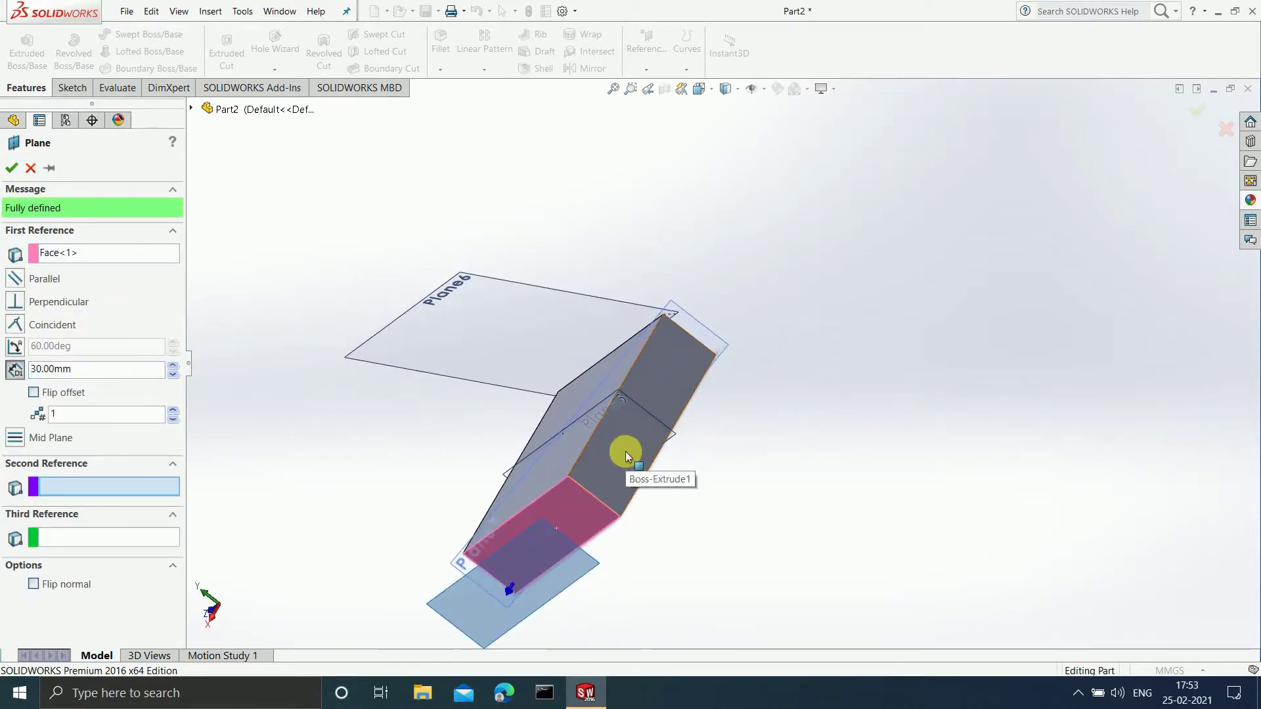
pyautogui.click(627, 460)
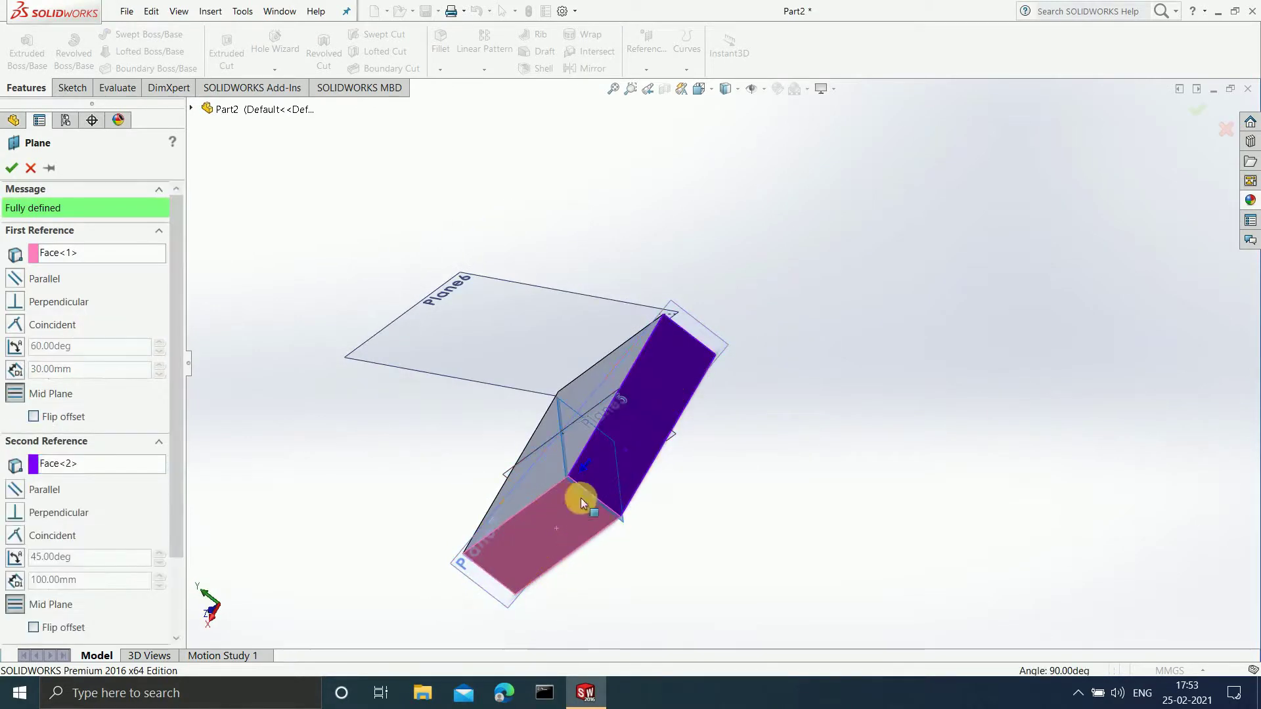
pyautogui.moveTo(799, 388); pyautogui.dragTo(870, 463, button='middle')
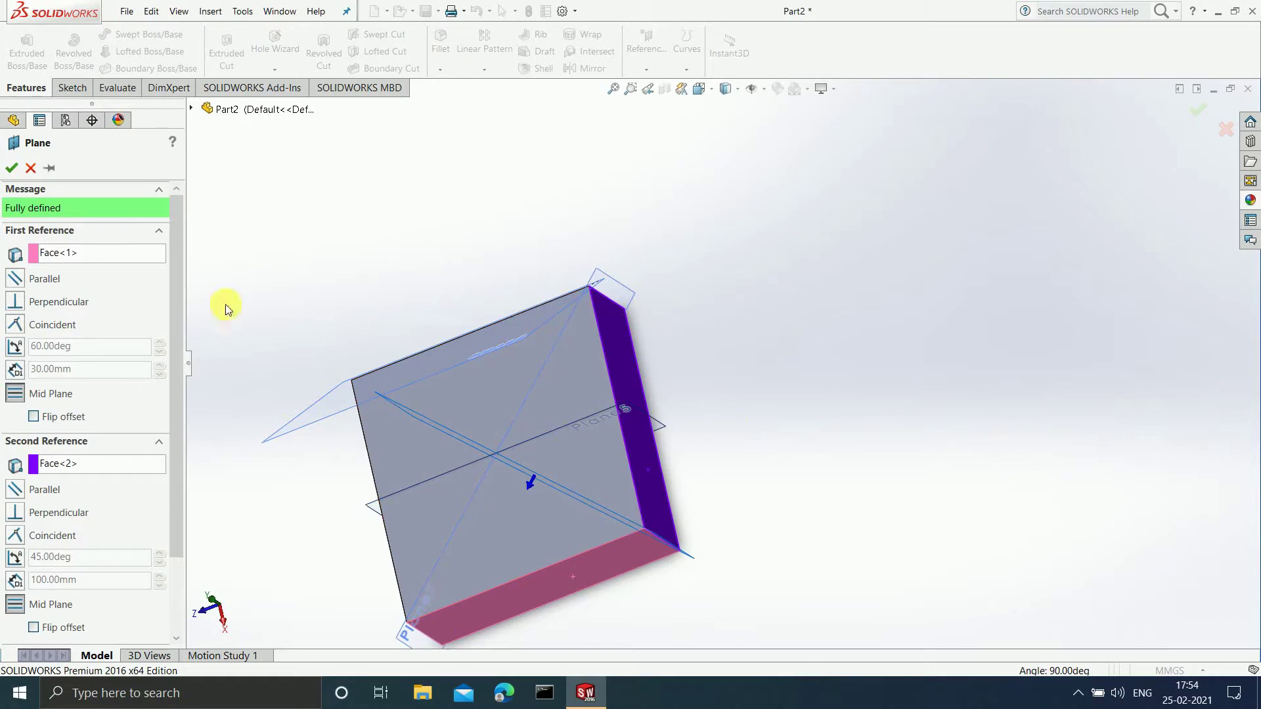
pyautogui.click(11, 168)
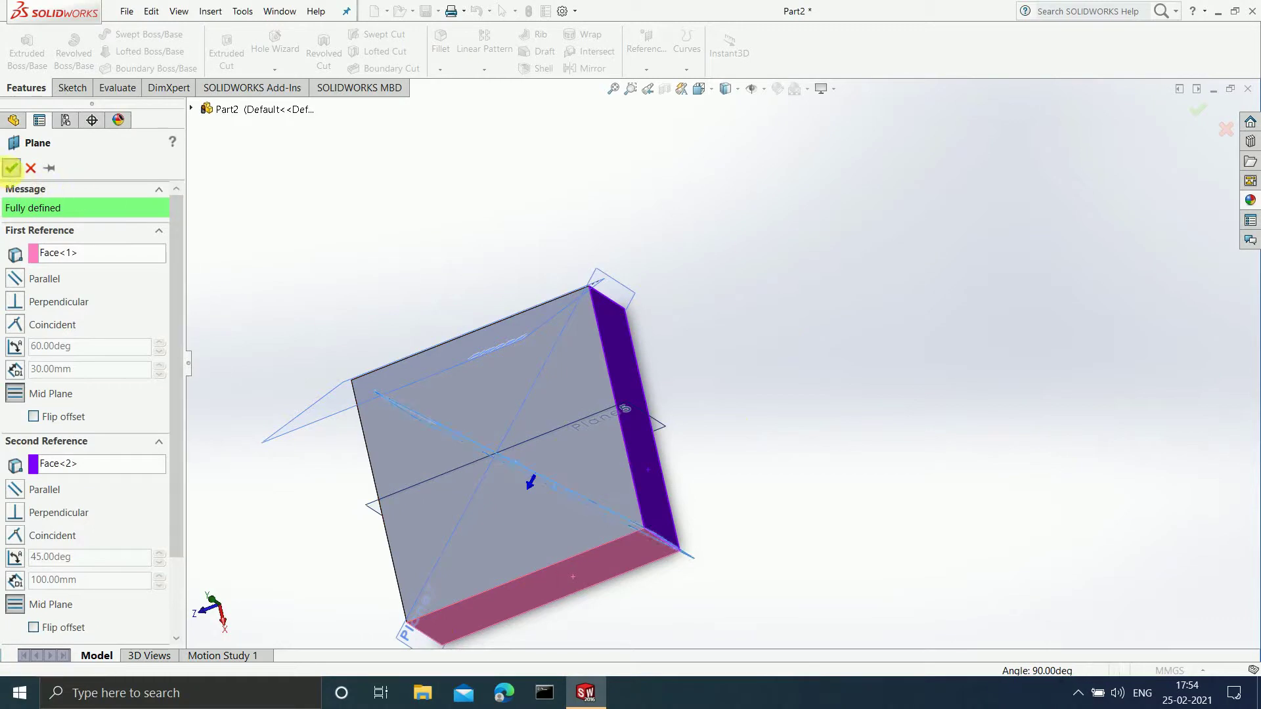
pyautogui.press('z')
# Examine the new diagonal mid plane and the top side edge of the block from several angles.
pyautogui.moveTo(470, 522); pyautogui.dragTo(616, 488, button='middle')
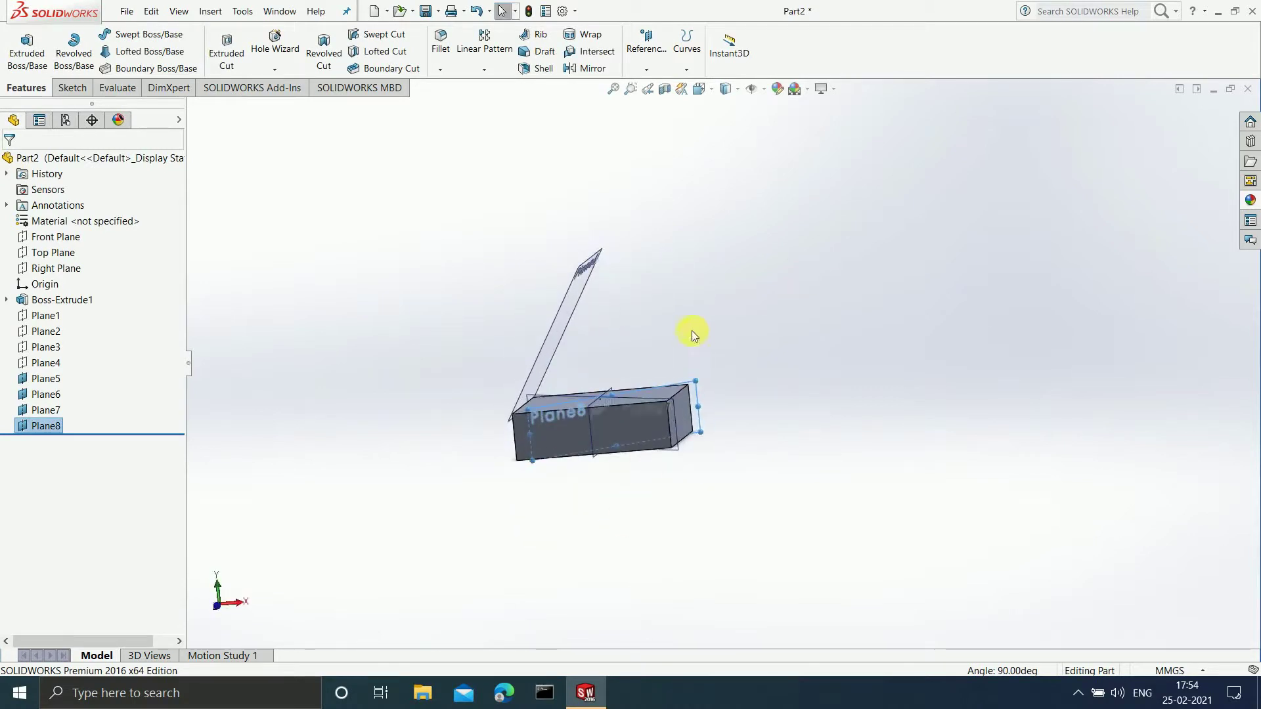
pyautogui.scroll(3, 644, 366)
pyautogui.scroll(-5, 699, 376)
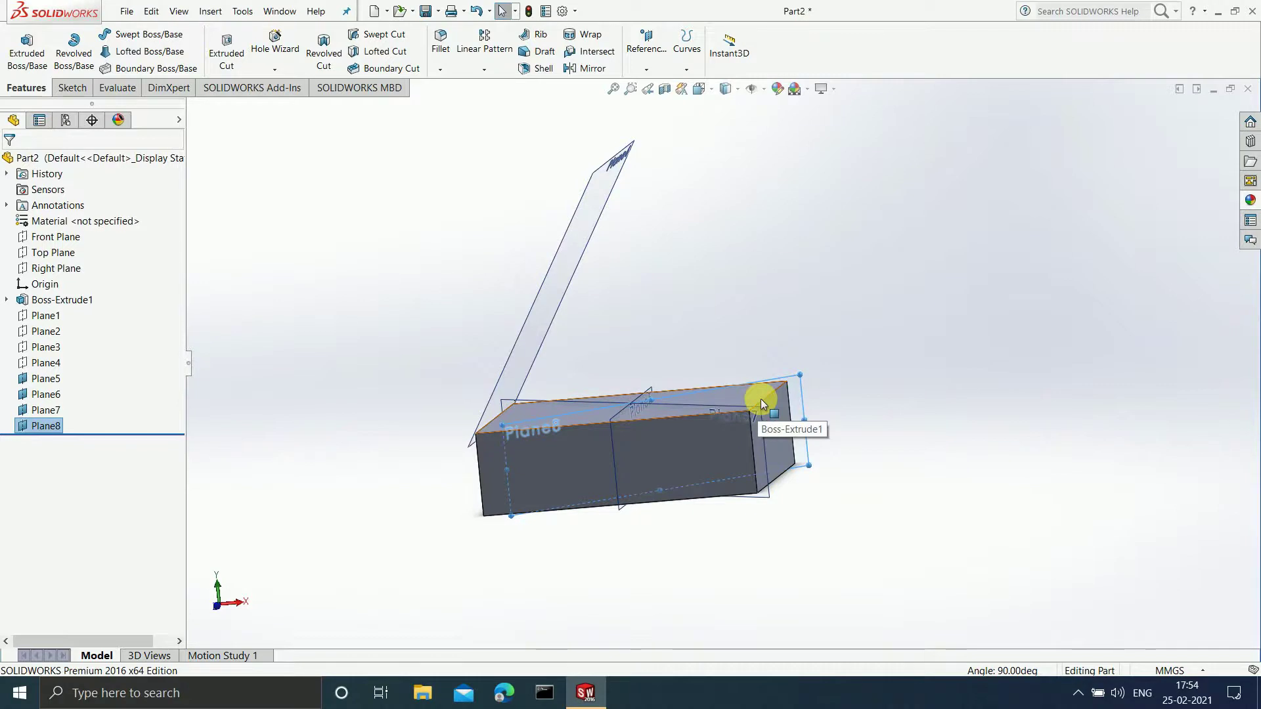
pyautogui.moveTo(887, 350); pyautogui.dragTo(796, 414, button='middle')
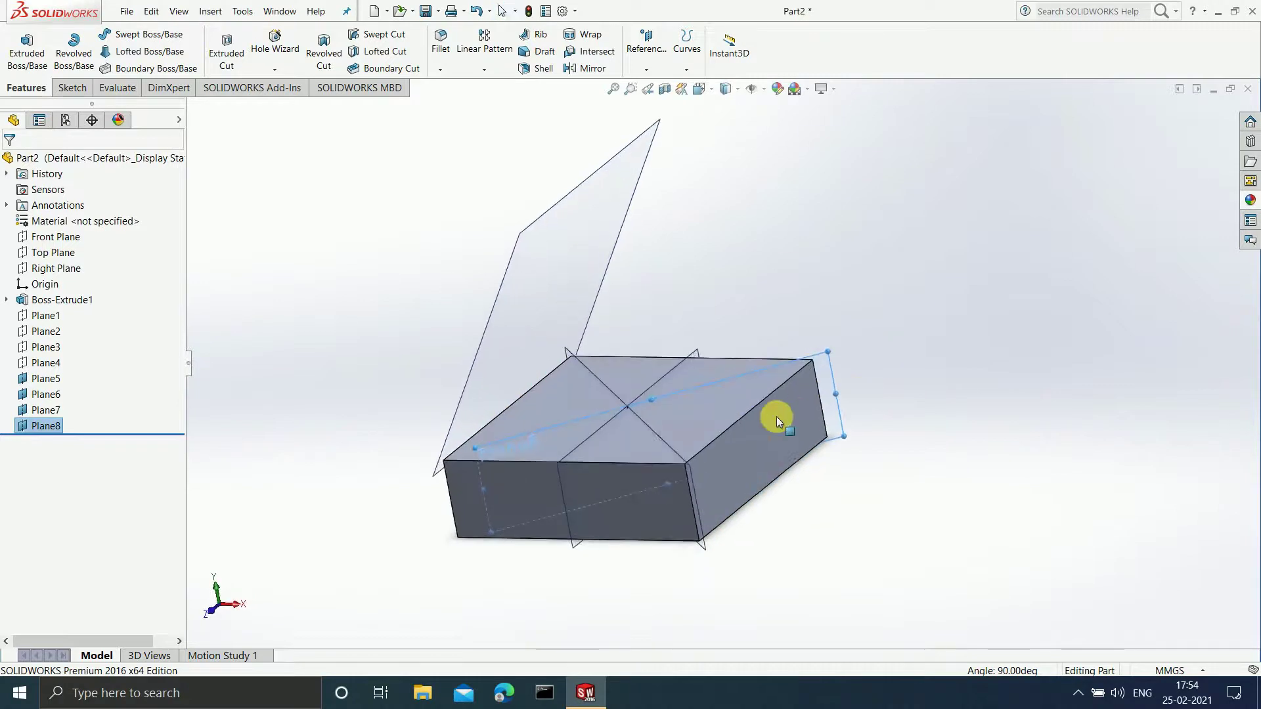
pyautogui.click(735, 420)
pyautogui.moveTo(883, 405); pyautogui.dragTo(719, 444, button='middle')
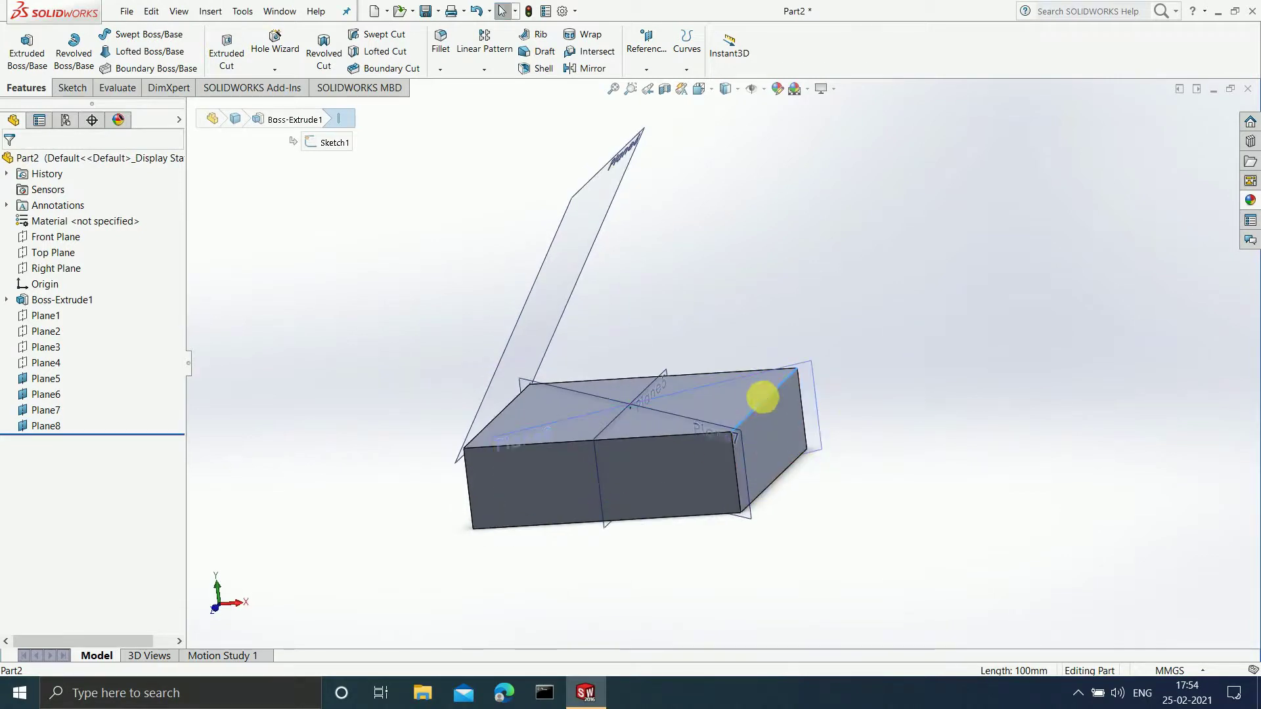
pyautogui.scroll(-3, 762, 403)
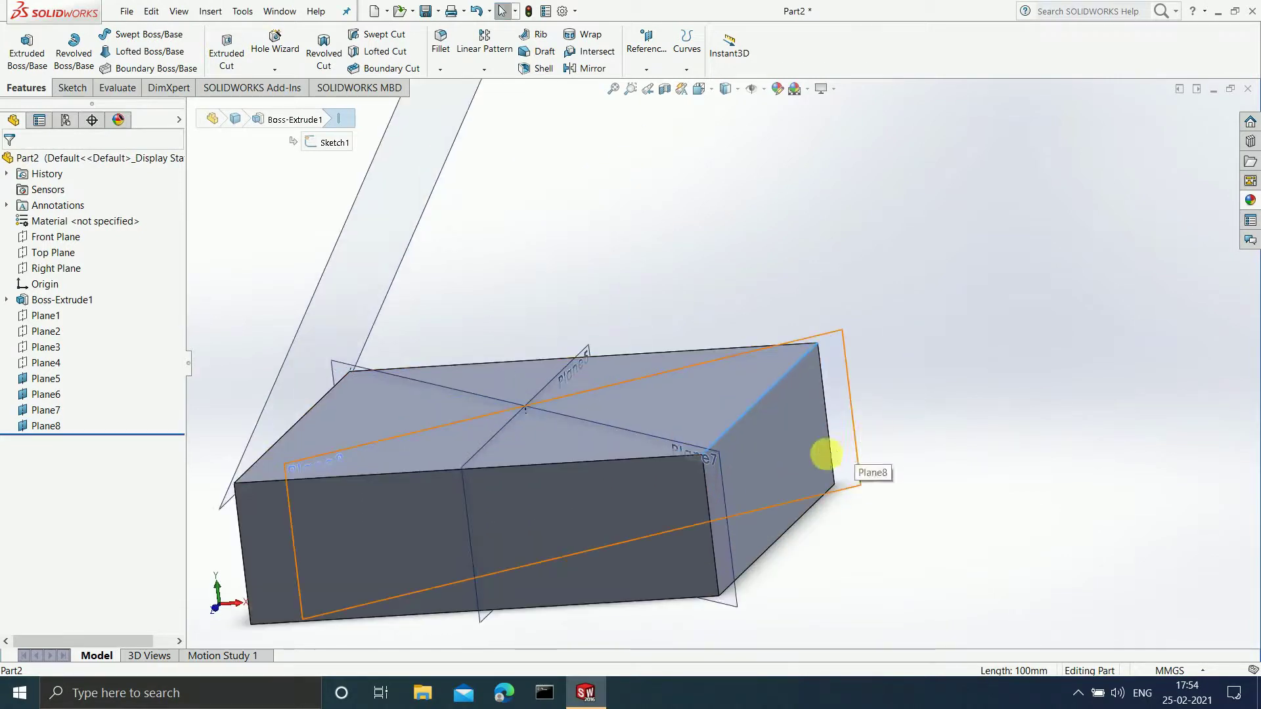
pyautogui.scroll(3, 736, 476)
pyautogui.moveTo(720, 471); pyautogui.dragTo(743, 234, button='middle')
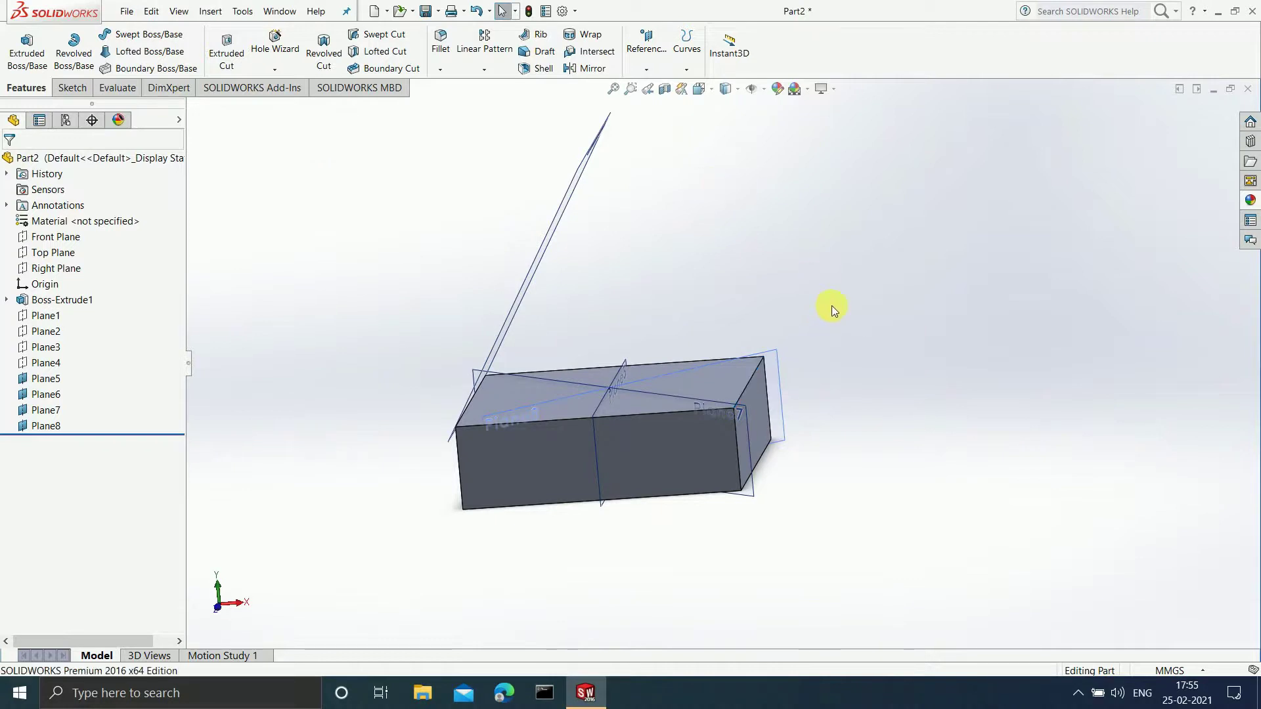
# On the block's front face, sketch a sloping line about 80 mm long, rising outward from the upper right corner.
pyautogui.click(676, 451)
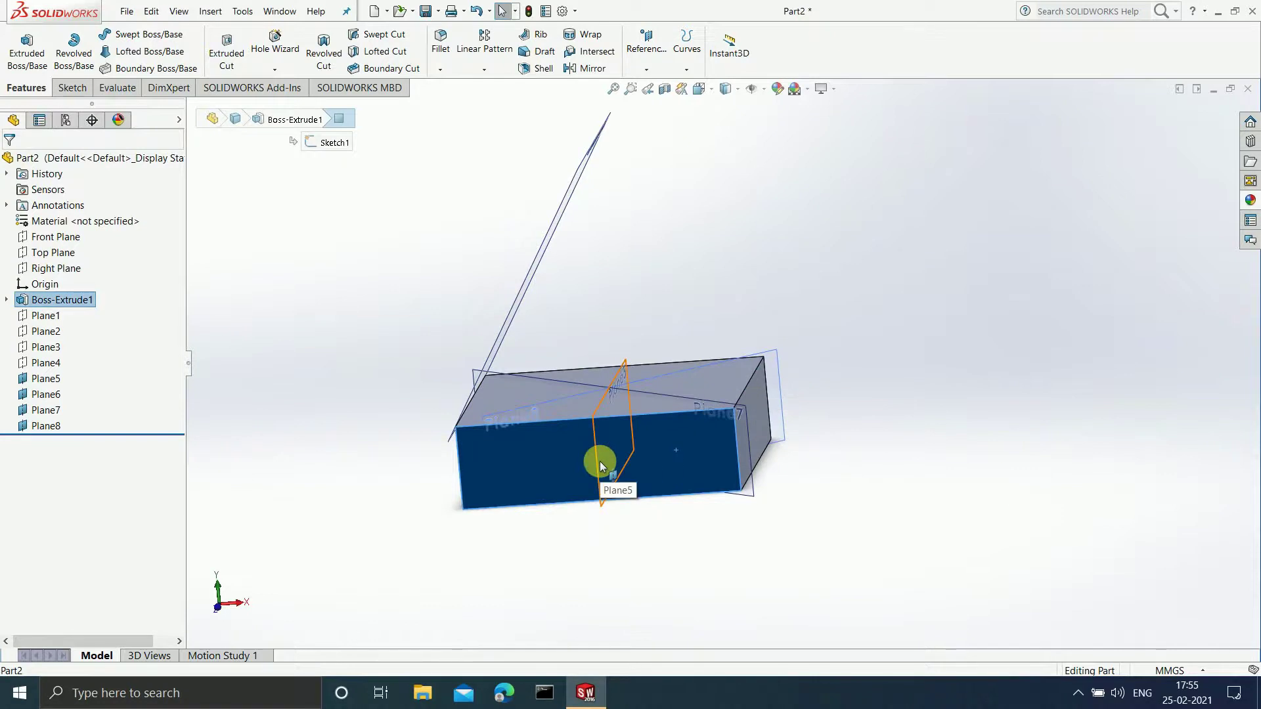
pyautogui.hotkey('ctrl', '8')
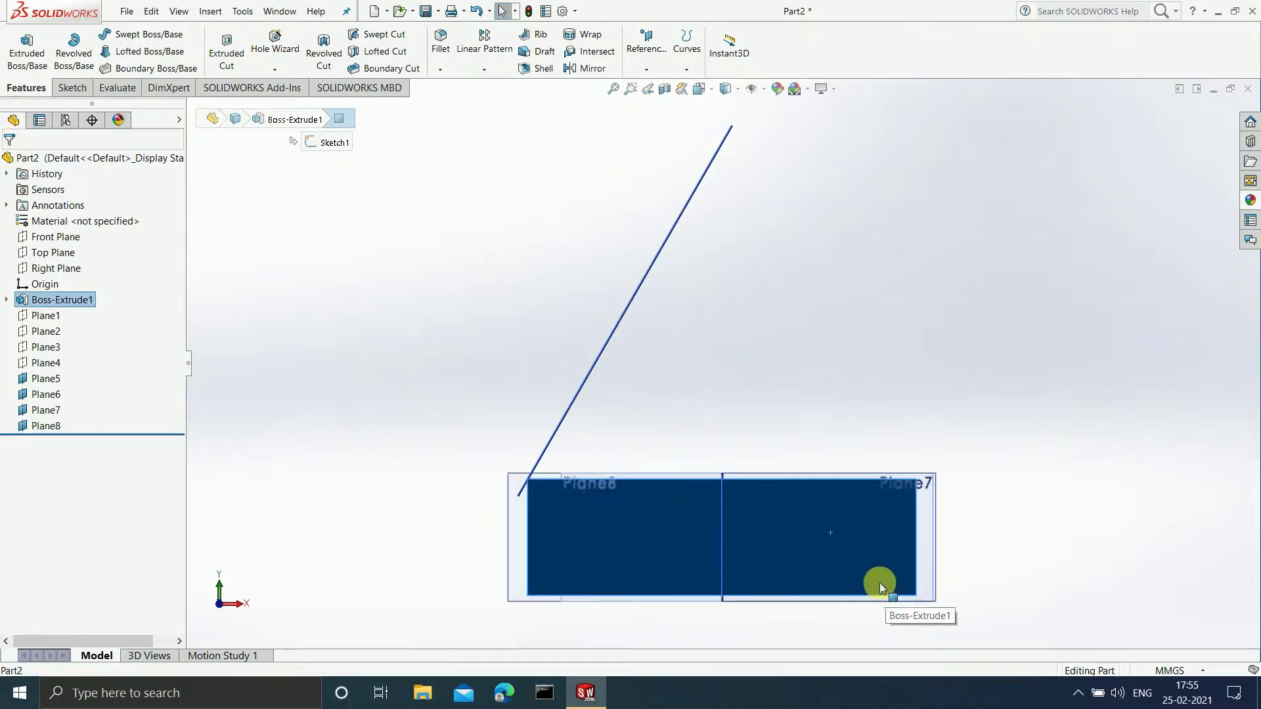
pyautogui.scroll(2, 762, 465)
pyautogui.scroll(-1, 841, 490)
pyautogui.scroll(-1, 841, 490)
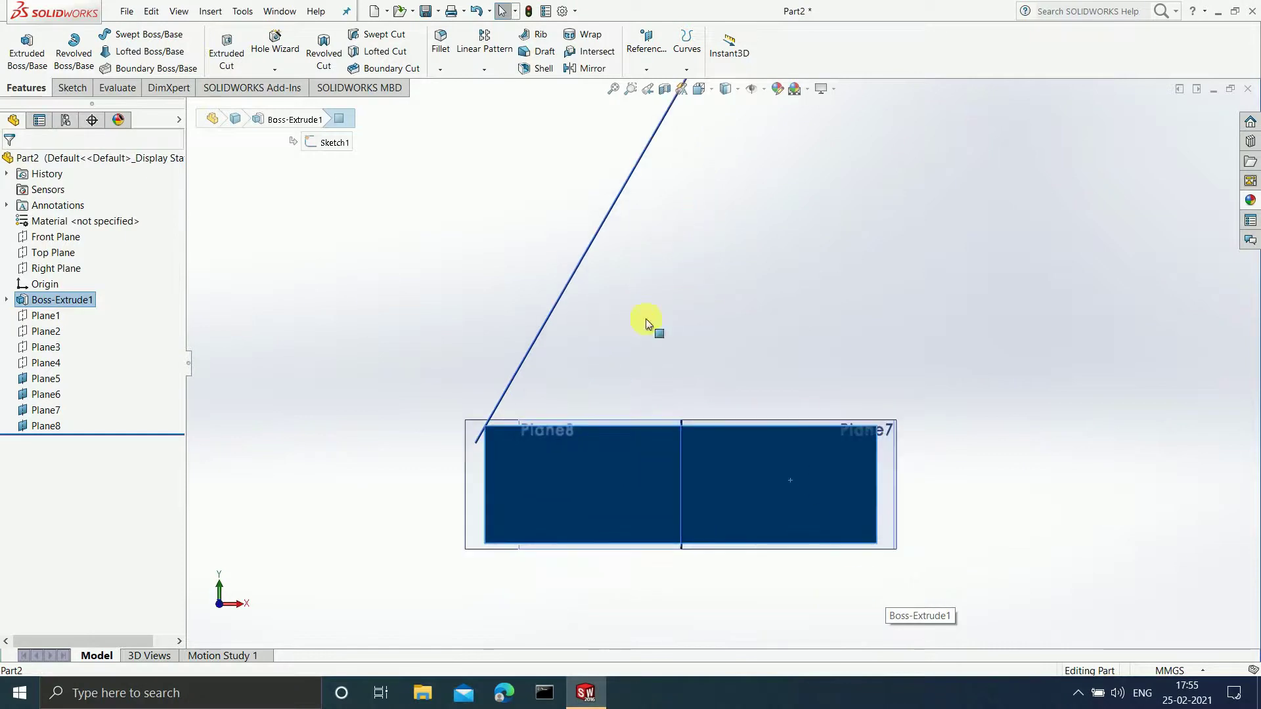
pyautogui.click(72, 89)
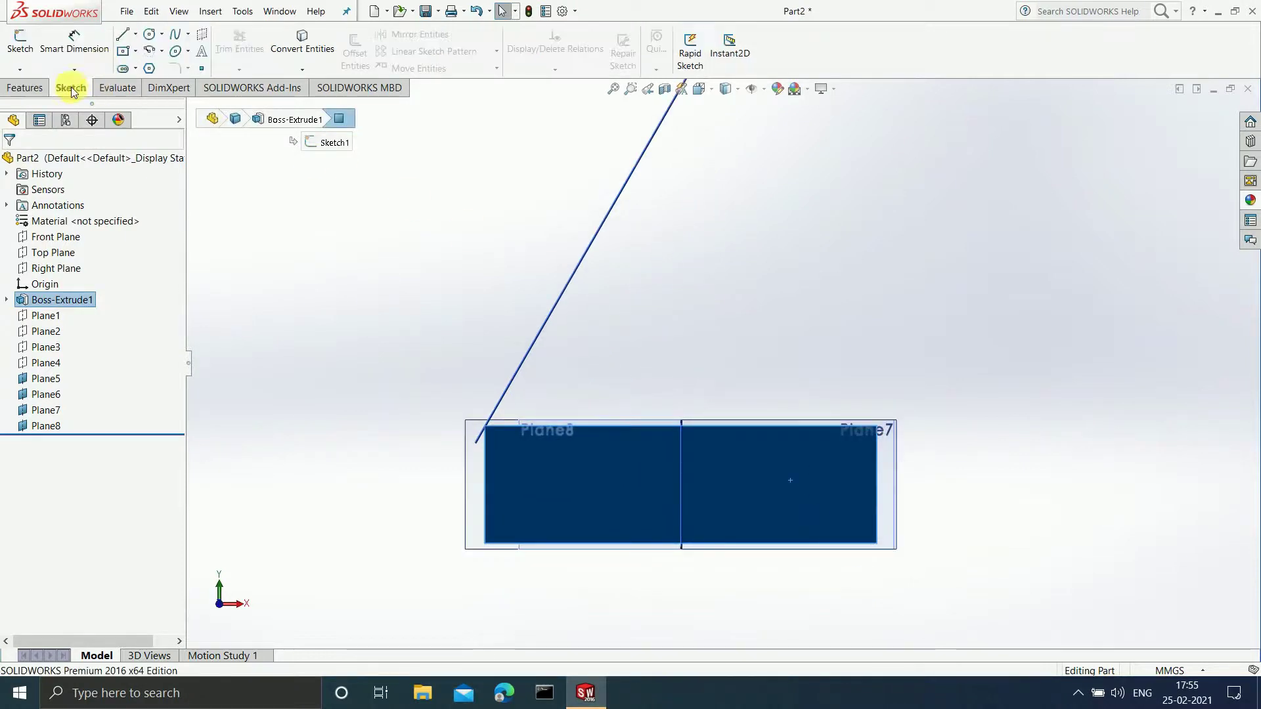
pyautogui.click(122, 37)
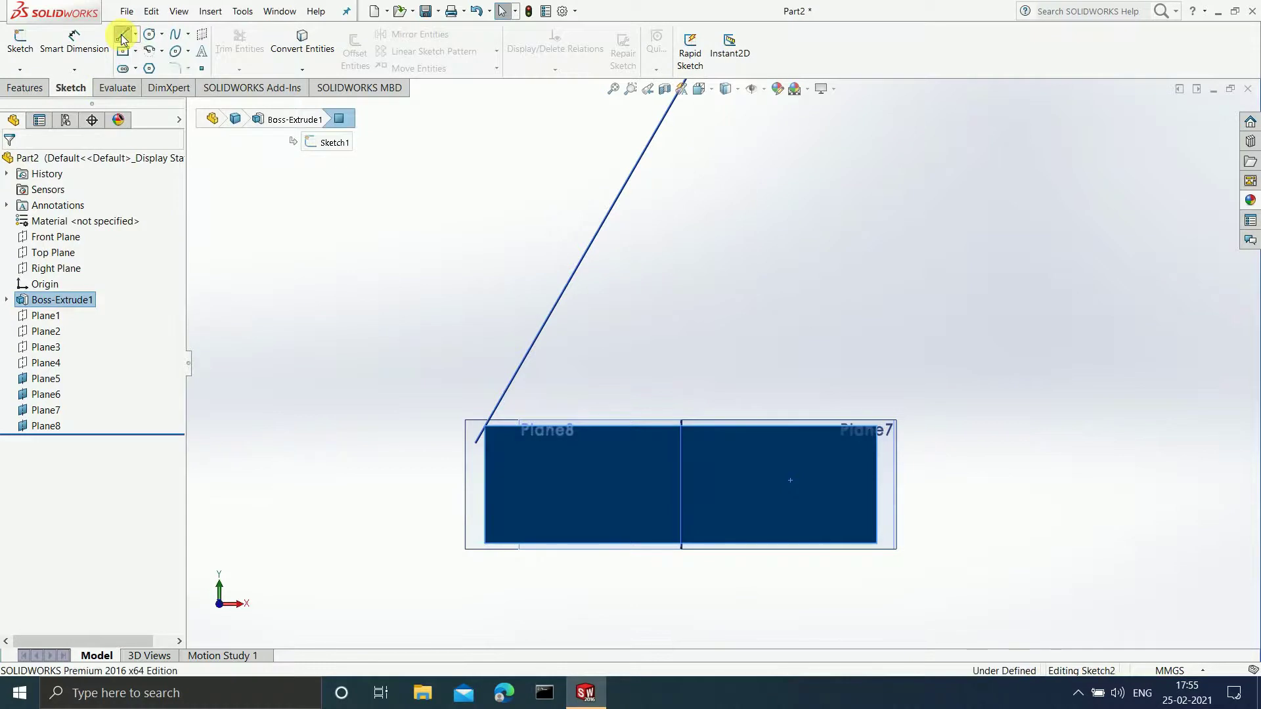
pyautogui.click(878, 426)
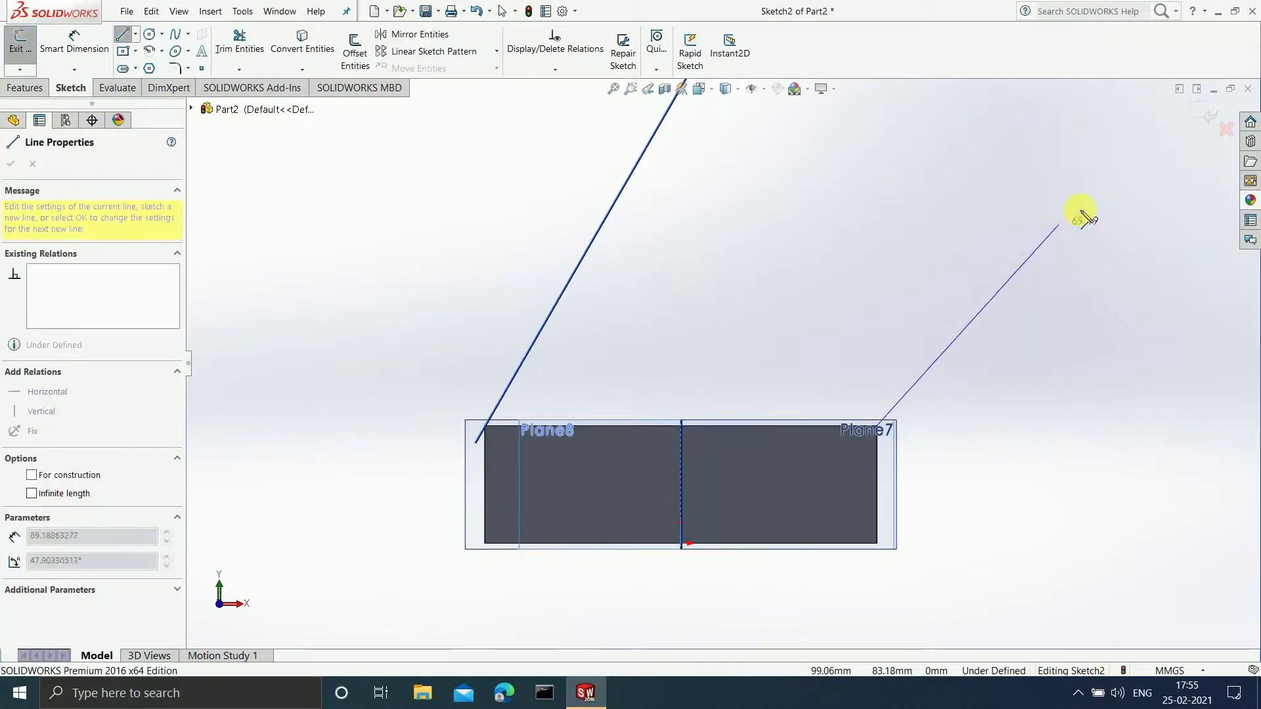
pyautogui.click(1091, 194)
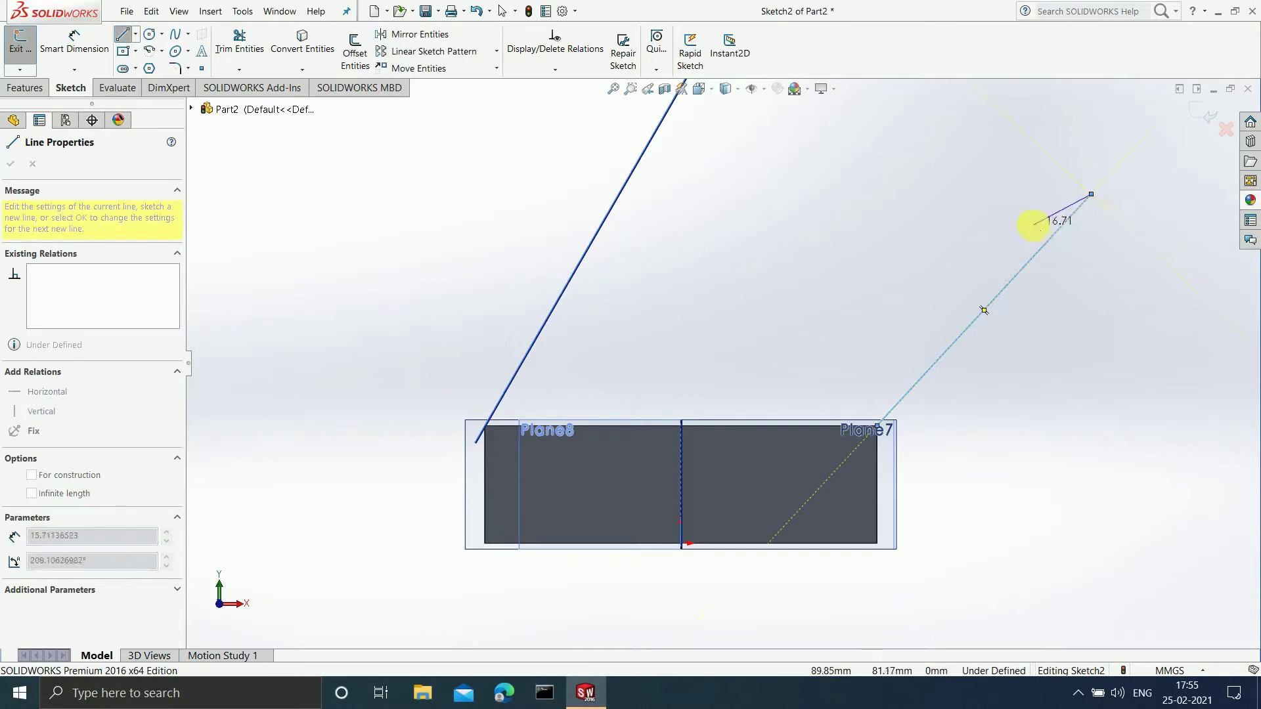
pyautogui.press('Escape')
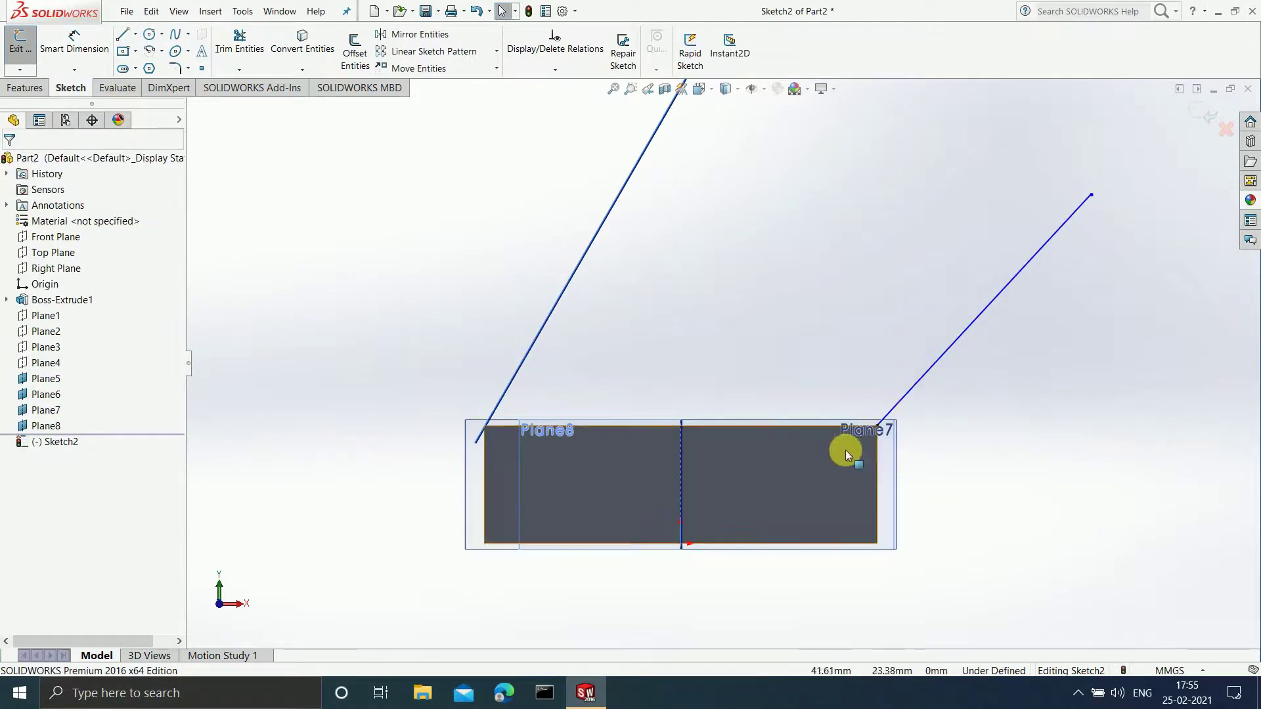
# Draw a horizontal construction line about 54 mm long outward from the same corner of the front face.
pyautogui.click(135, 34)
pyautogui.click(158, 69)
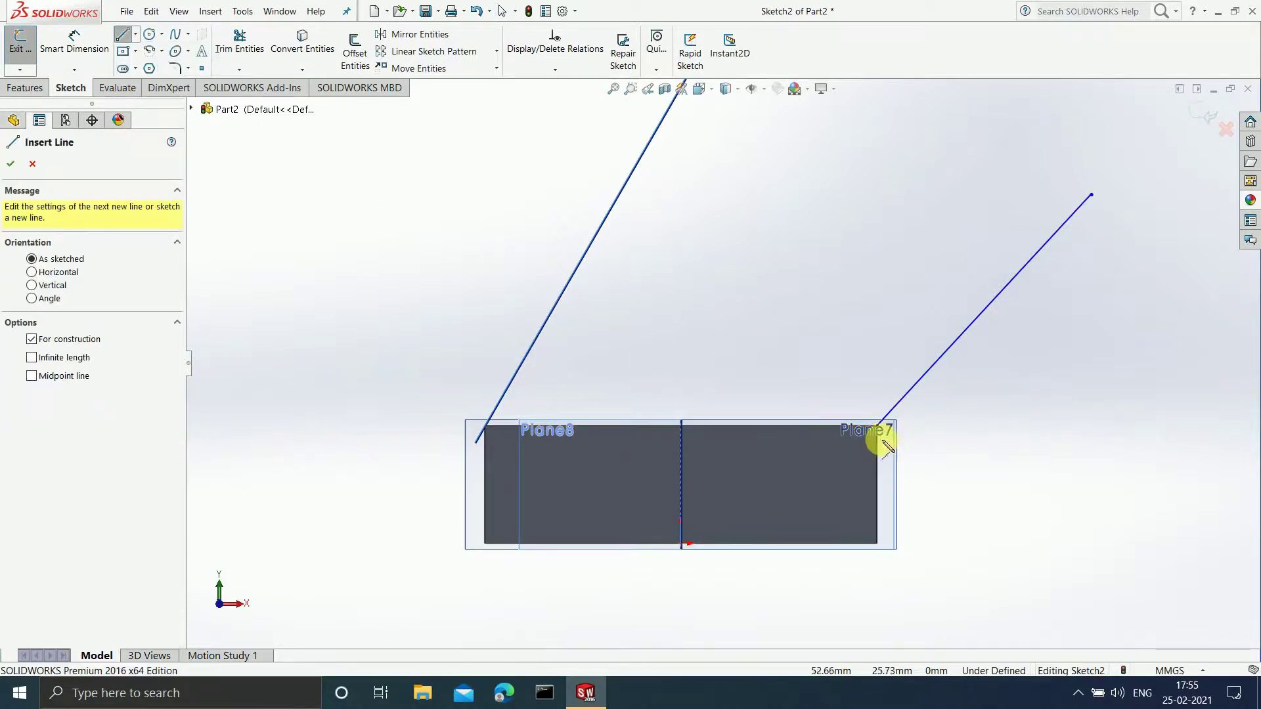
pyautogui.click(878, 425)
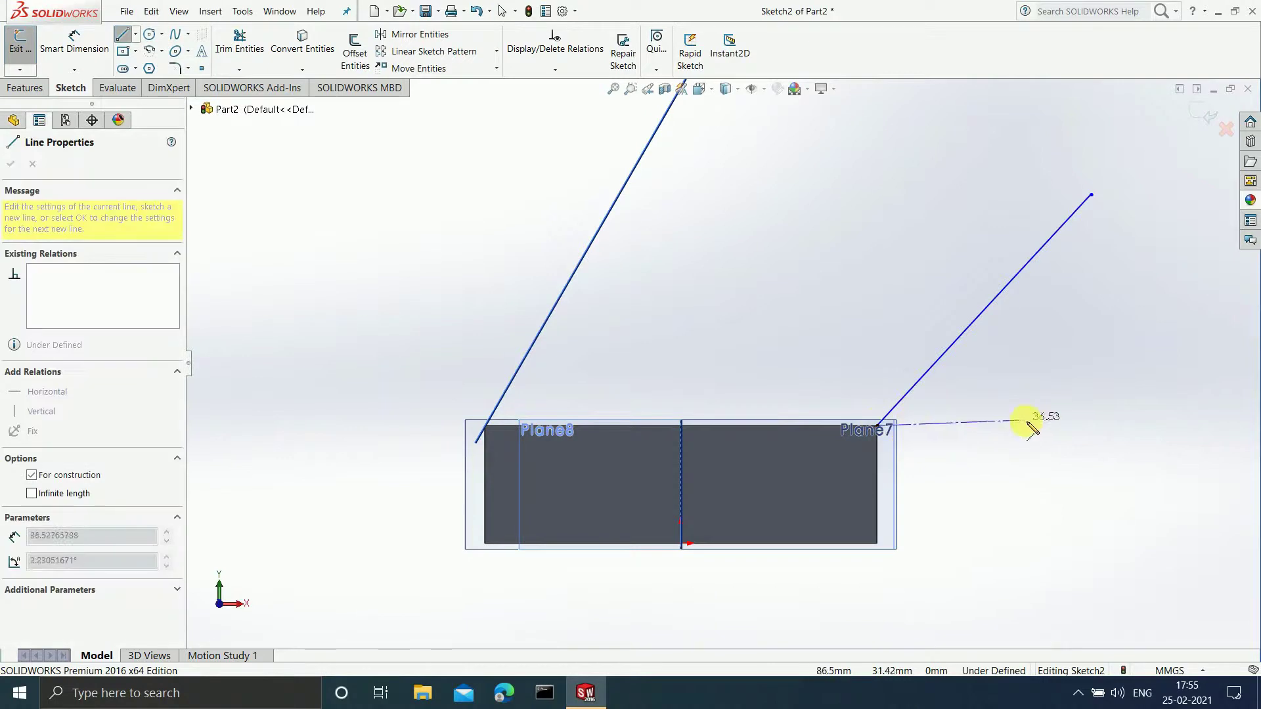
pyautogui.click(1088, 426)
pyautogui.press('Escape')
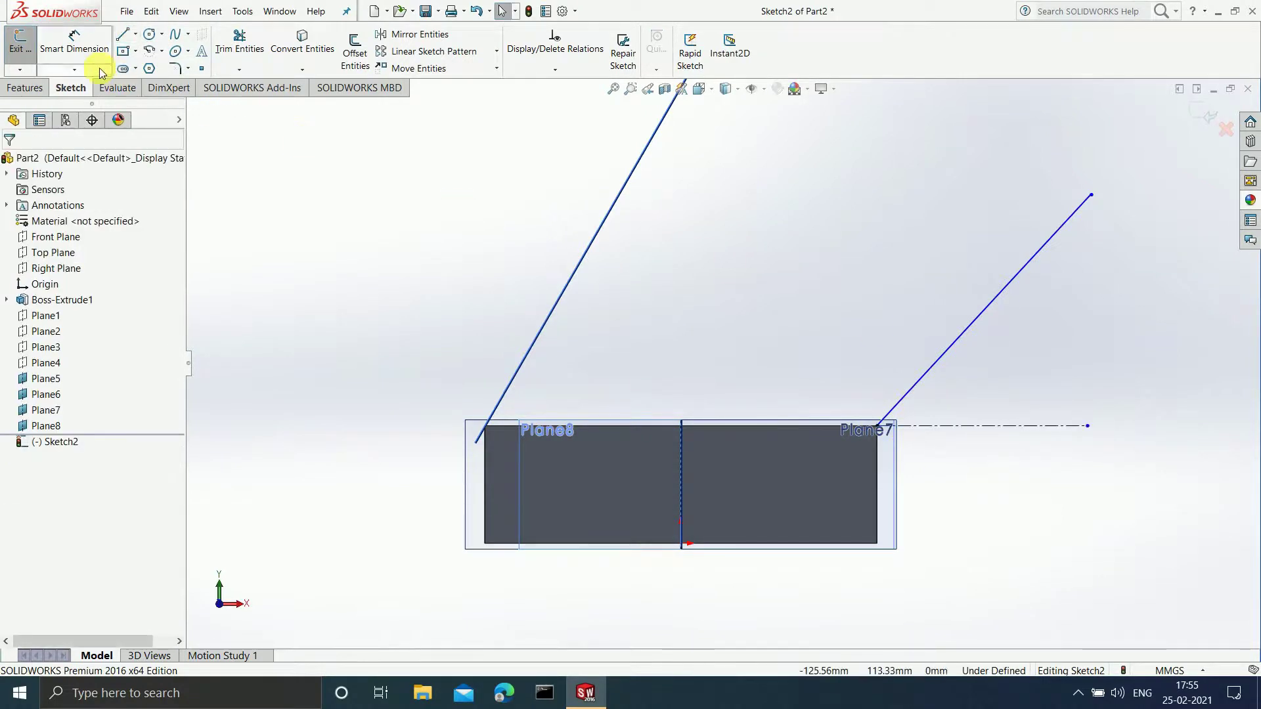
# Dimension the angle between the sloping line and the horizontal construction line as 50 degrees and finish the sketch.
pyautogui.click(74, 40)
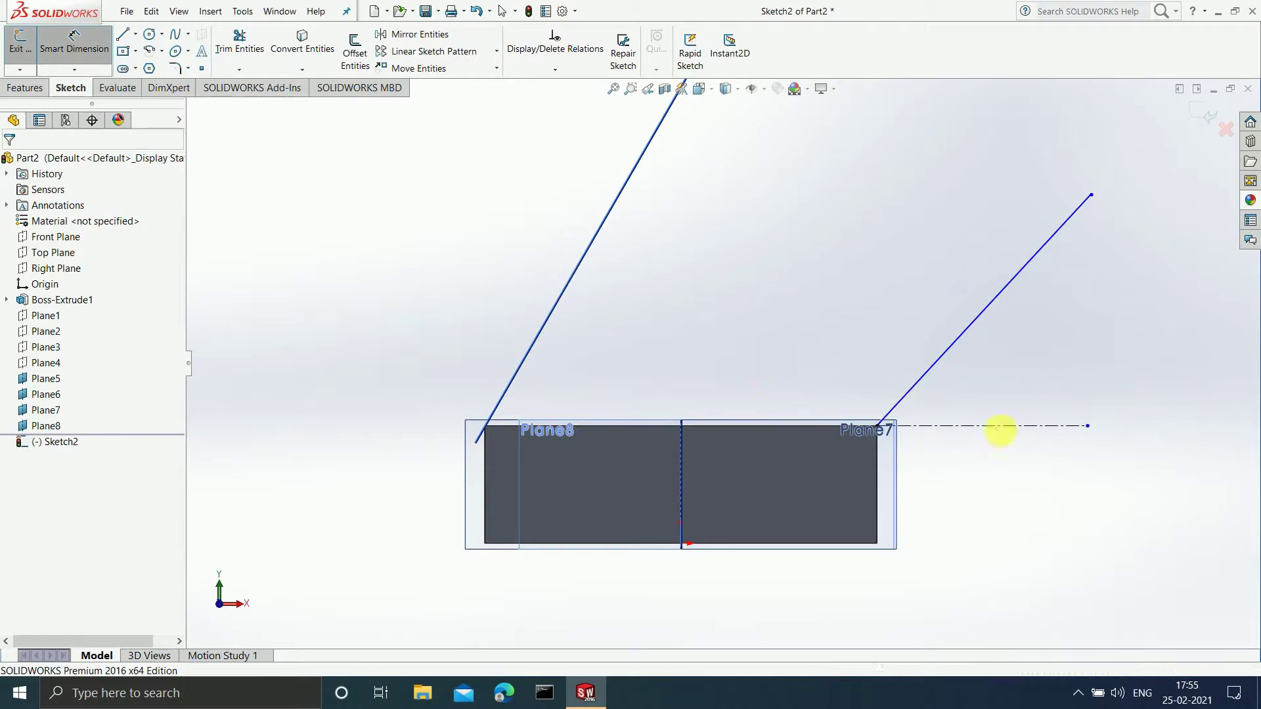
pyautogui.click(952, 427)
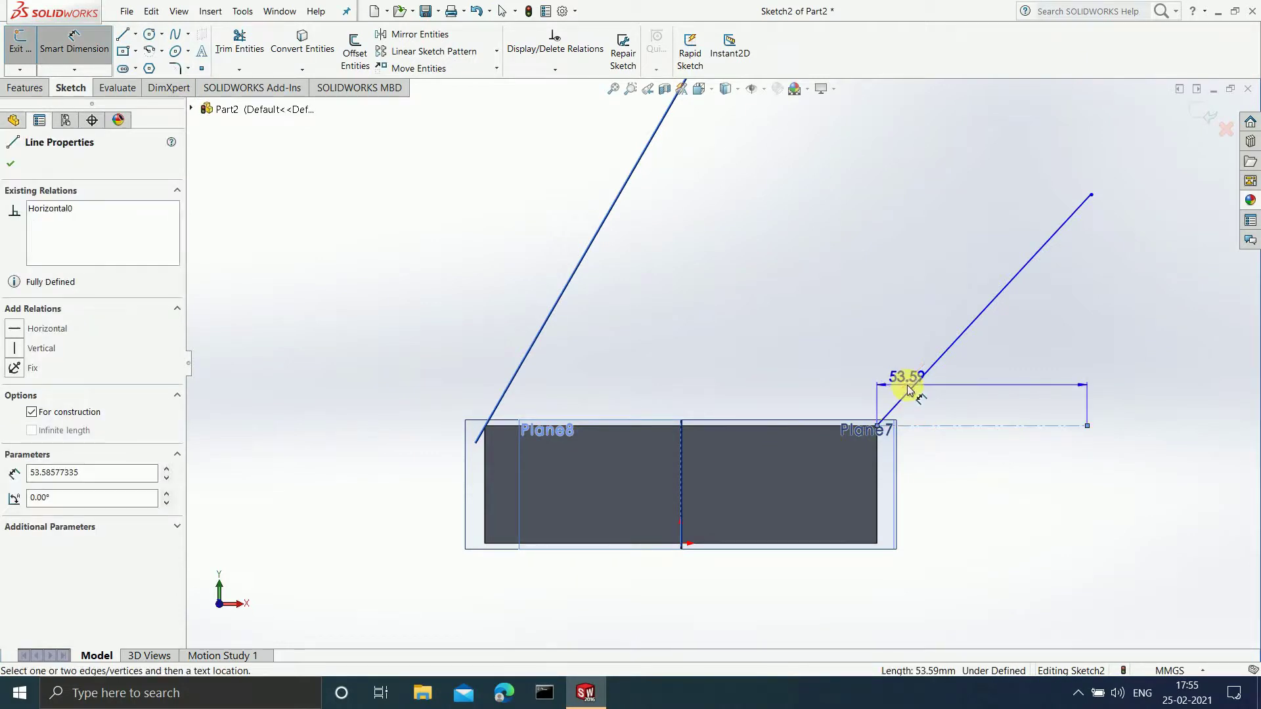
pyautogui.click(932, 425)
pyautogui.click(929, 408)
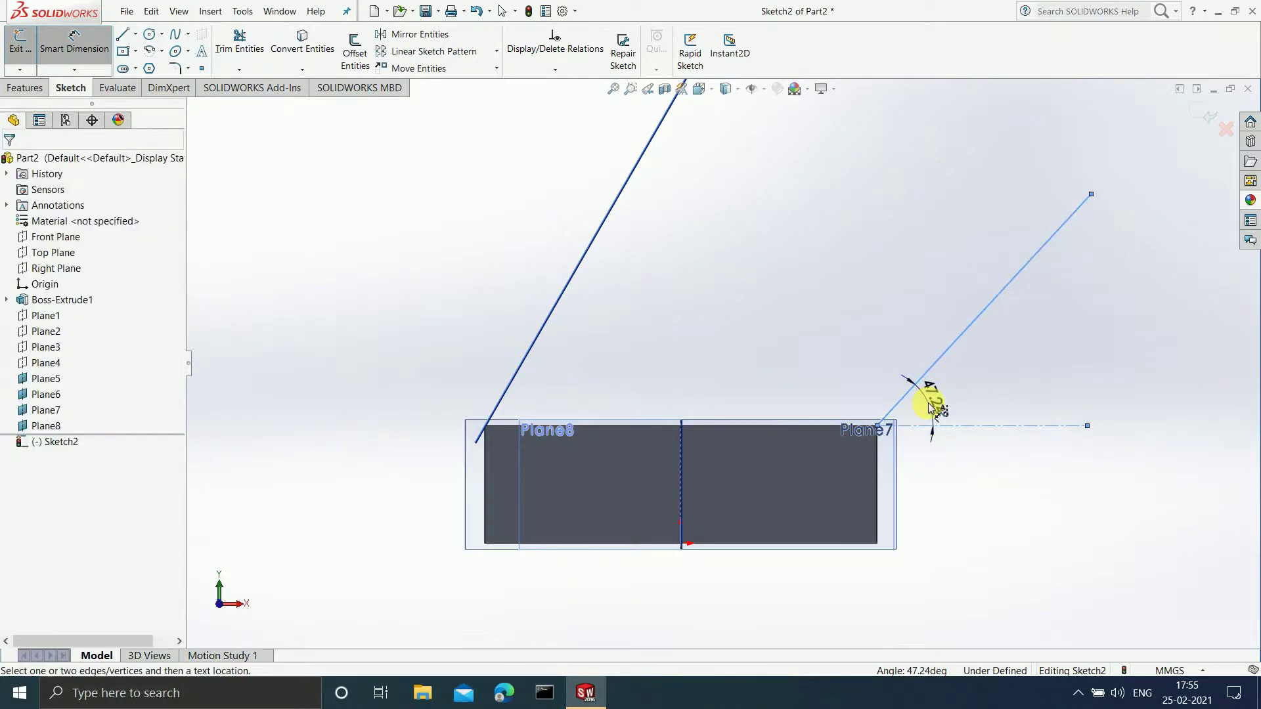
pyautogui.write('50')
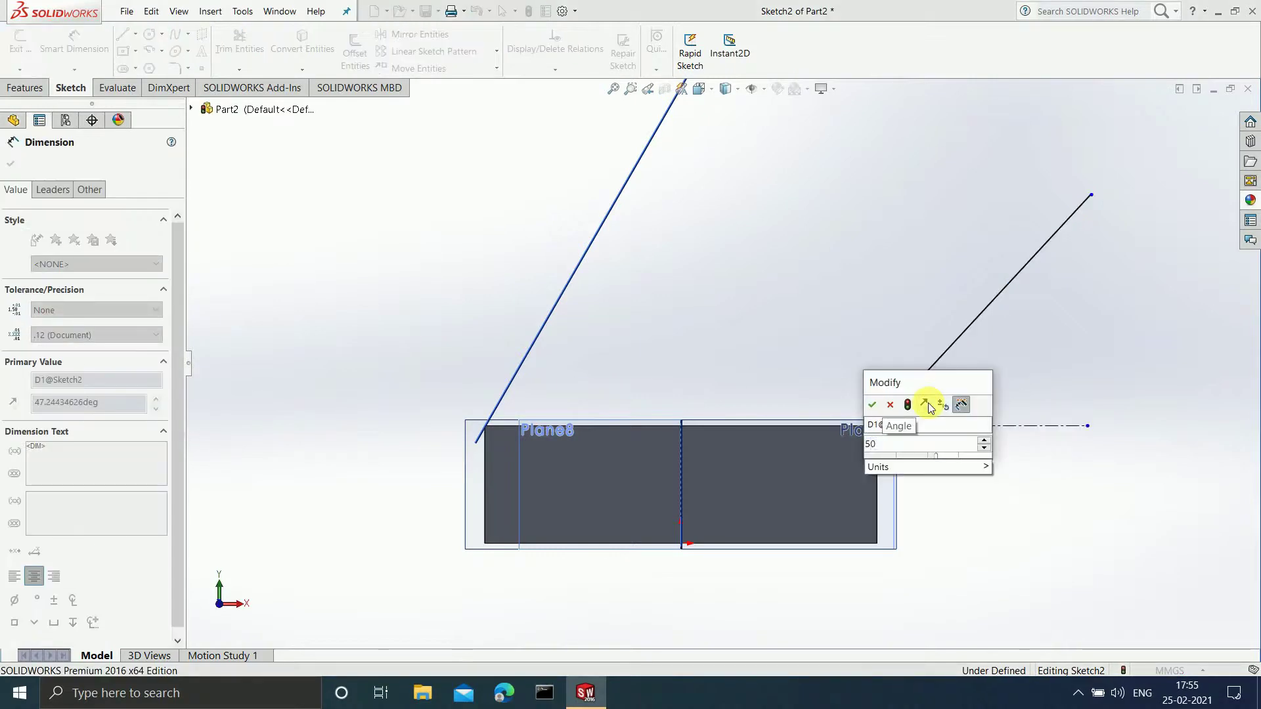
pyautogui.press('Return')
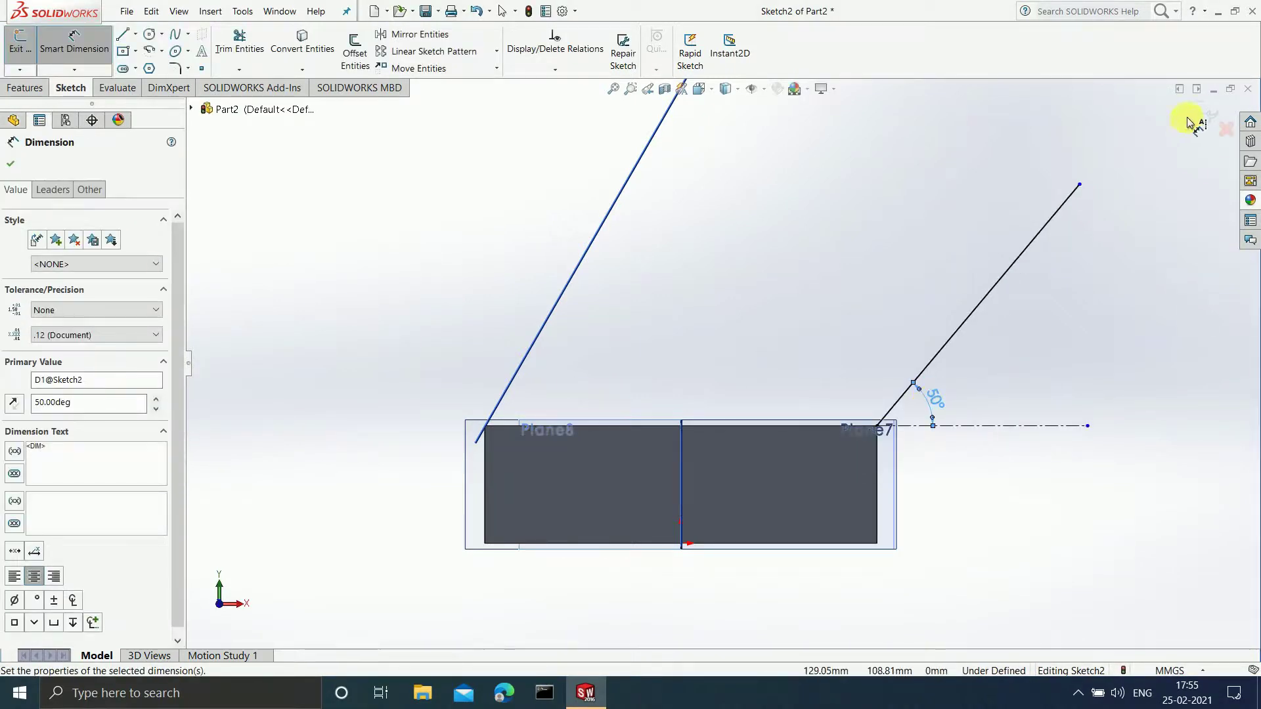
pyautogui.click(1196, 124)
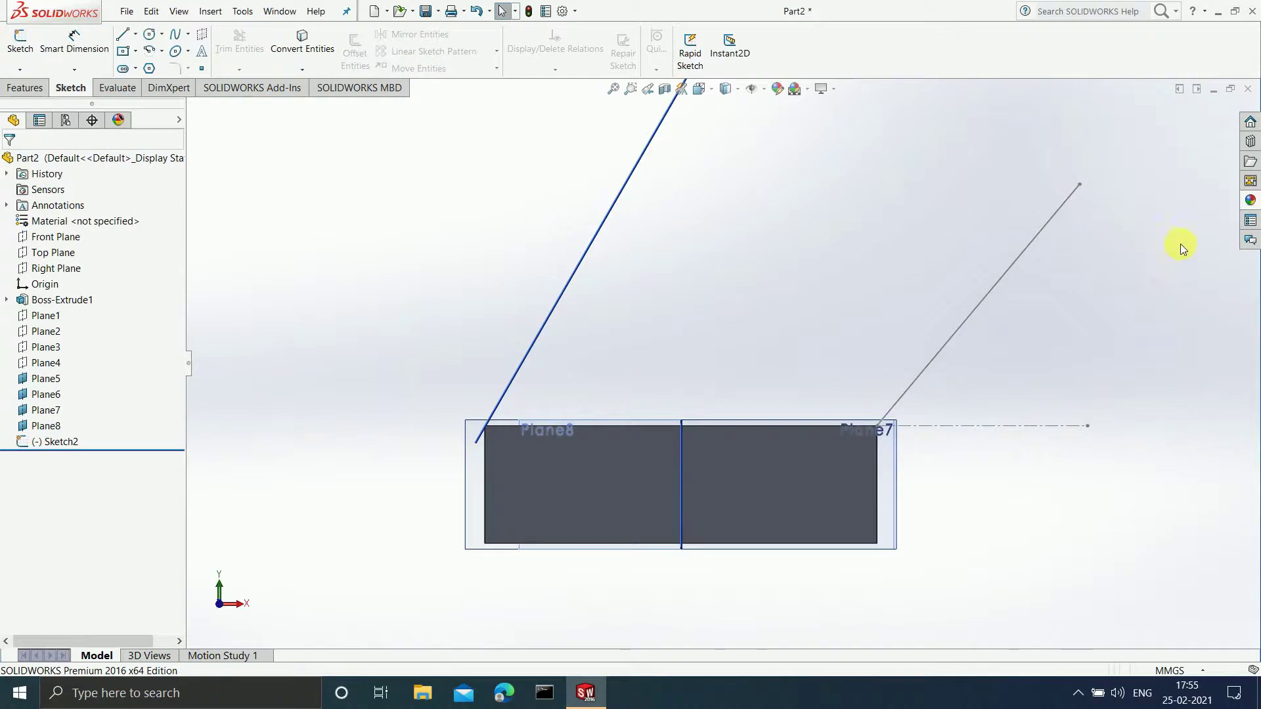
# Examine the sloping sketch line against the block's side edge in a tilted view.
pyautogui.moveTo(1154, 294); pyautogui.dragTo(1143, 380, button='middle')
pyautogui.scroll(-2, 1019, 399)
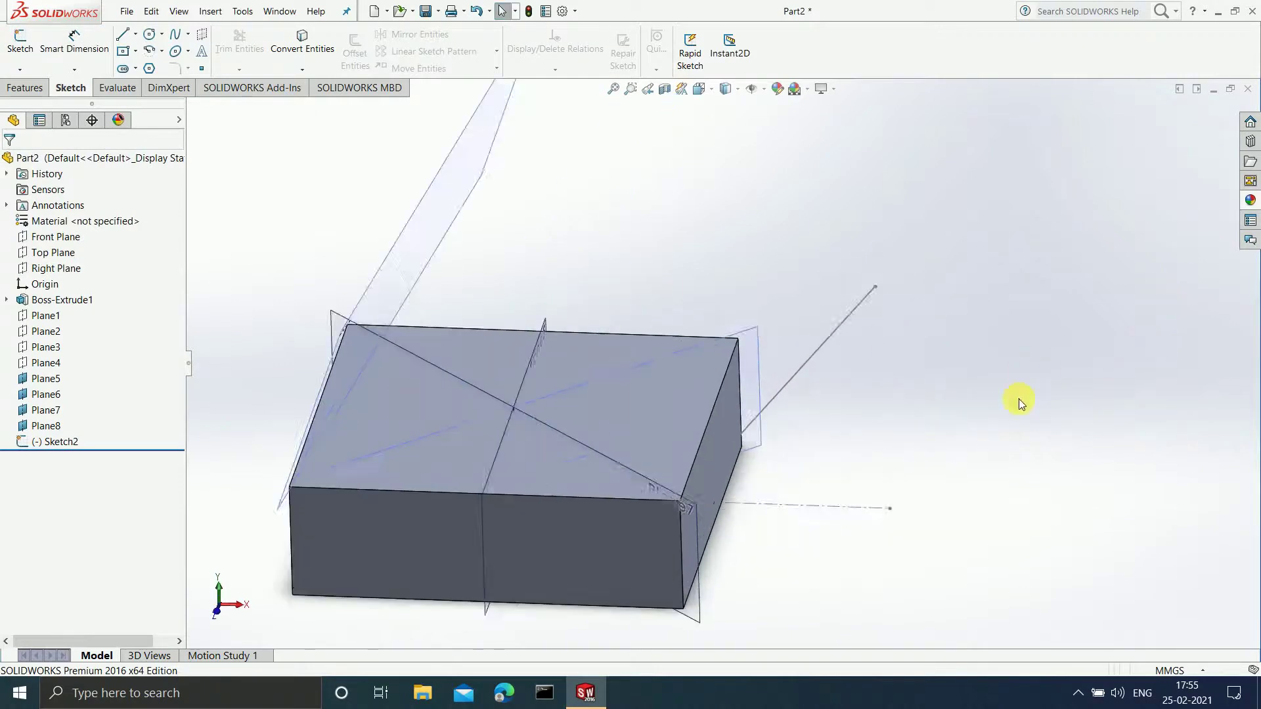
pyautogui.scroll(-2, 795, 457)
pyautogui.scroll(3, 723, 468)
pyautogui.scroll(-3, 681, 434)
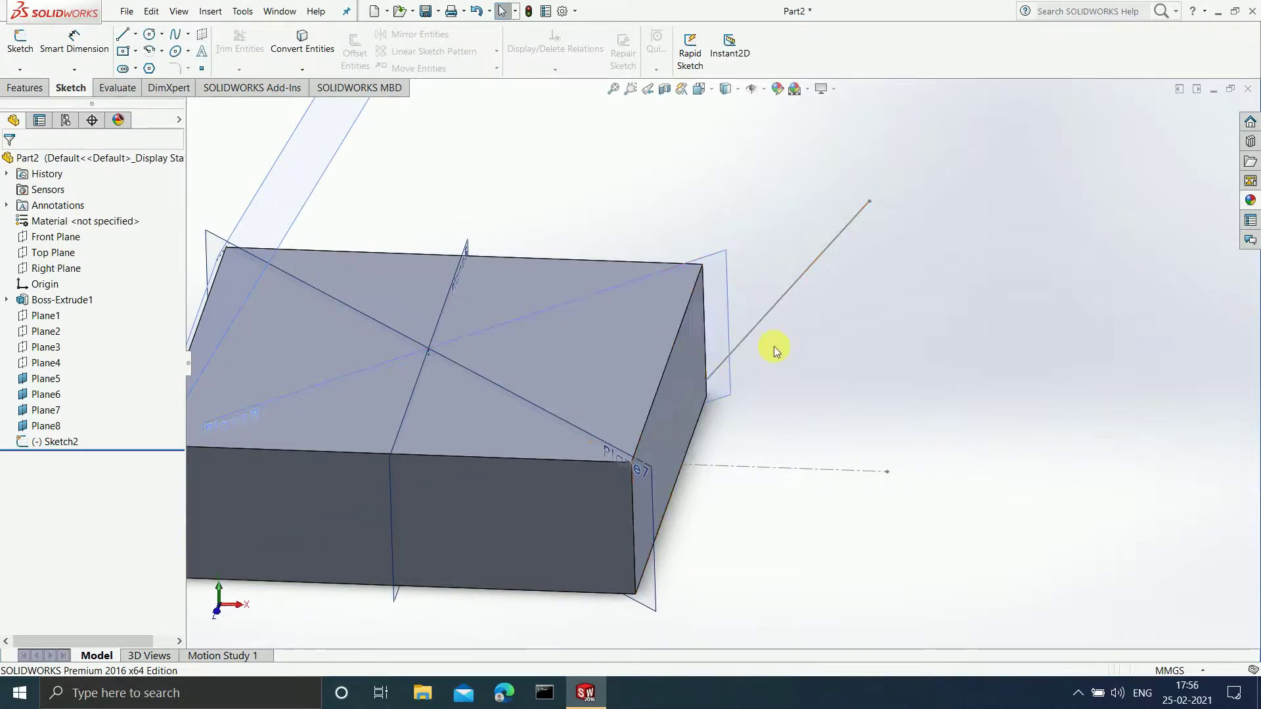
pyautogui.click(759, 321)
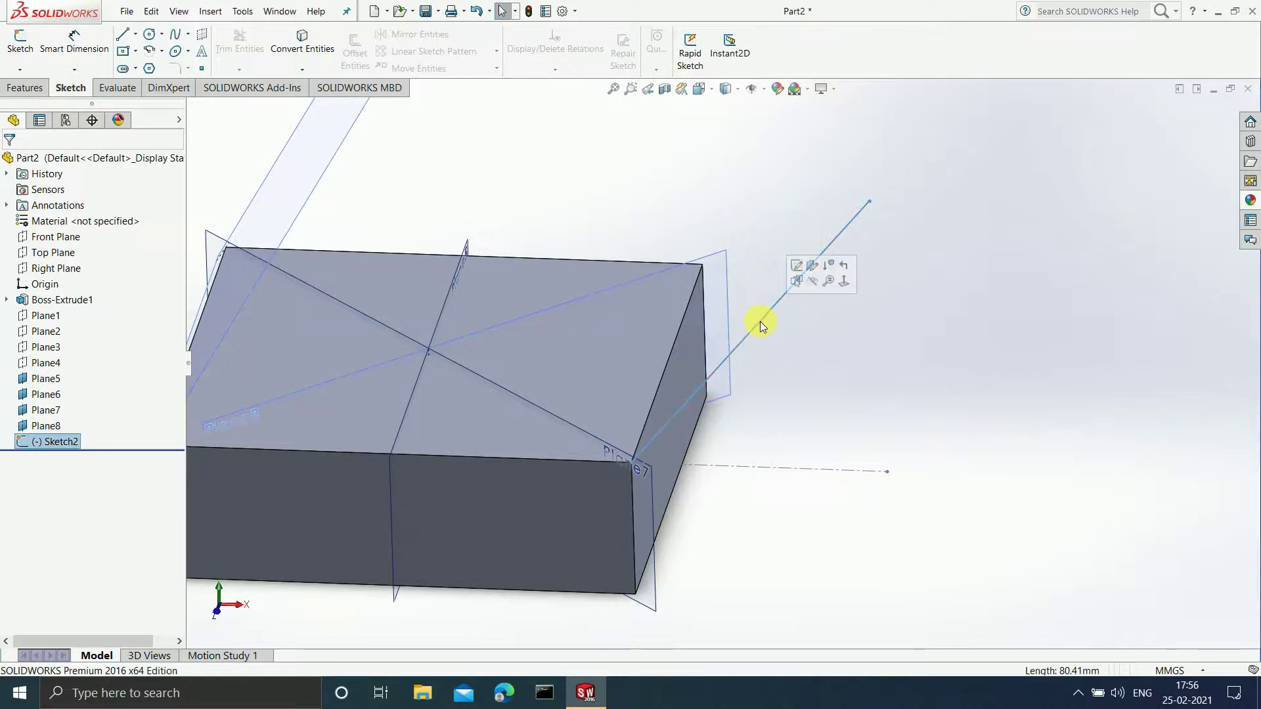
pyautogui.click(801, 344)
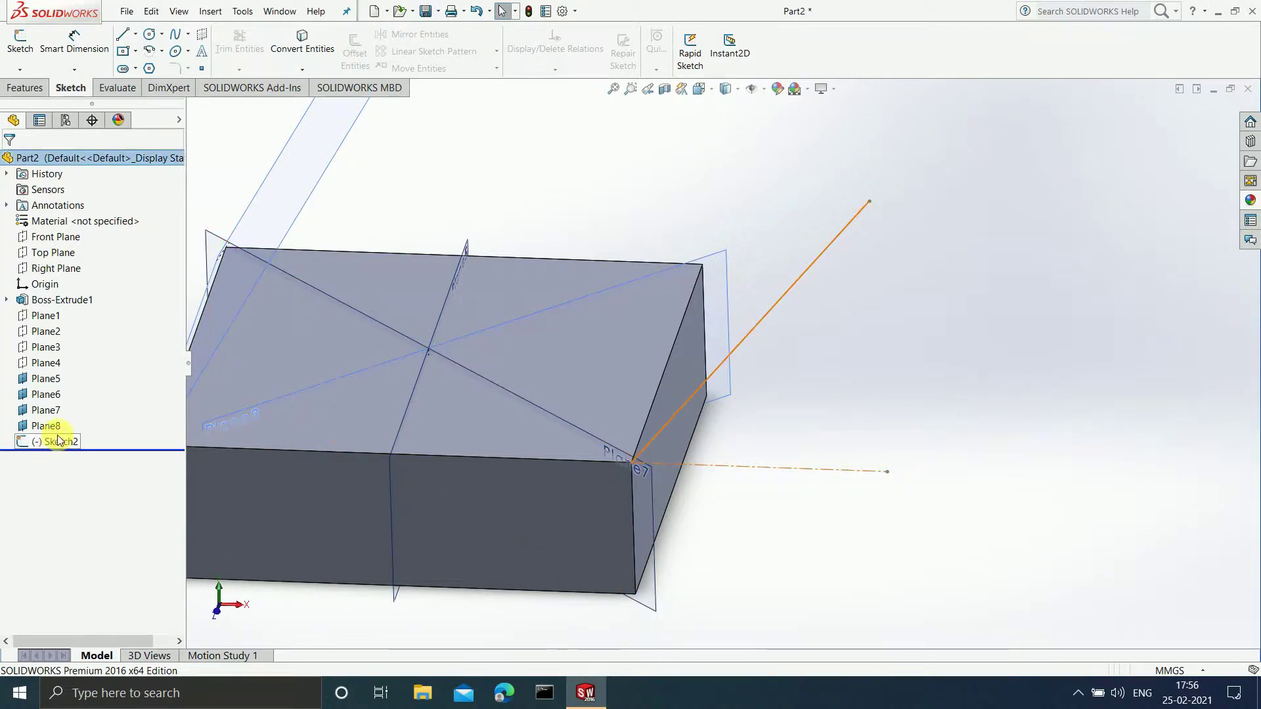
# Reopen the sketch with the 50-degree line, dimension the sloping line's length as 30 mm and finish the sketch.
pyautogui.click(59, 440)
pyautogui.rightClick(58, 442)
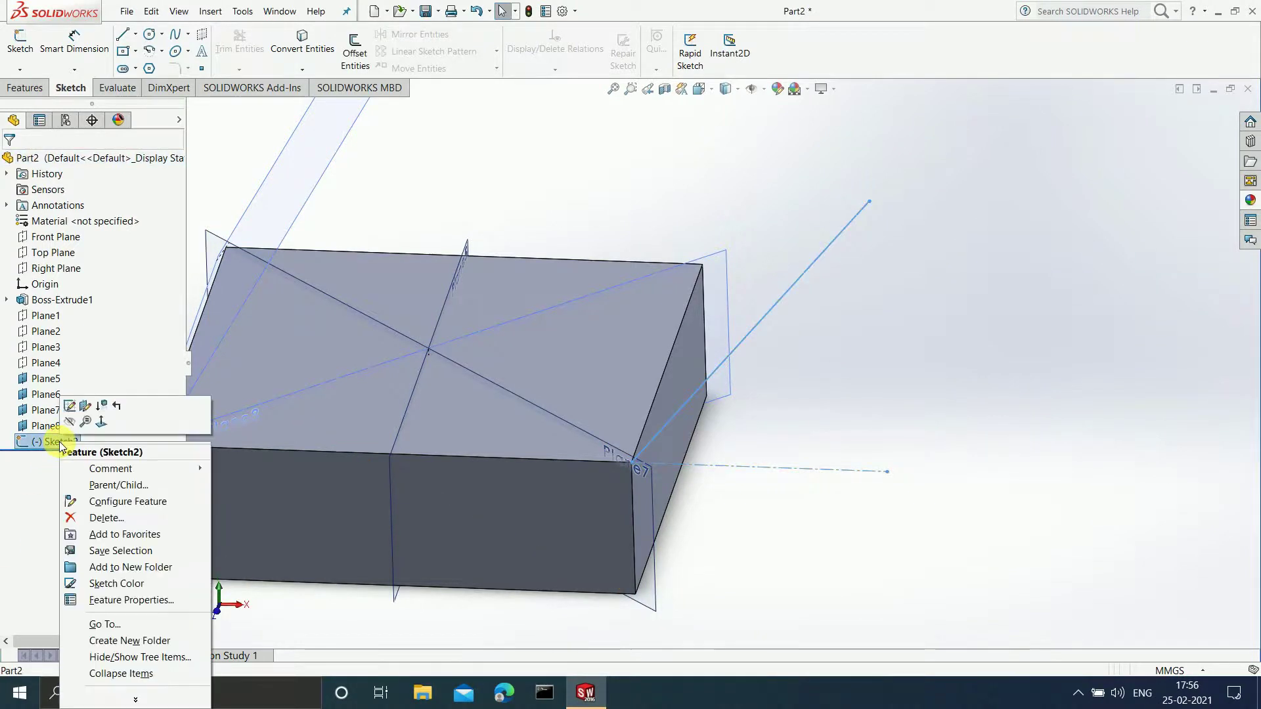
pyautogui.click(70, 407)
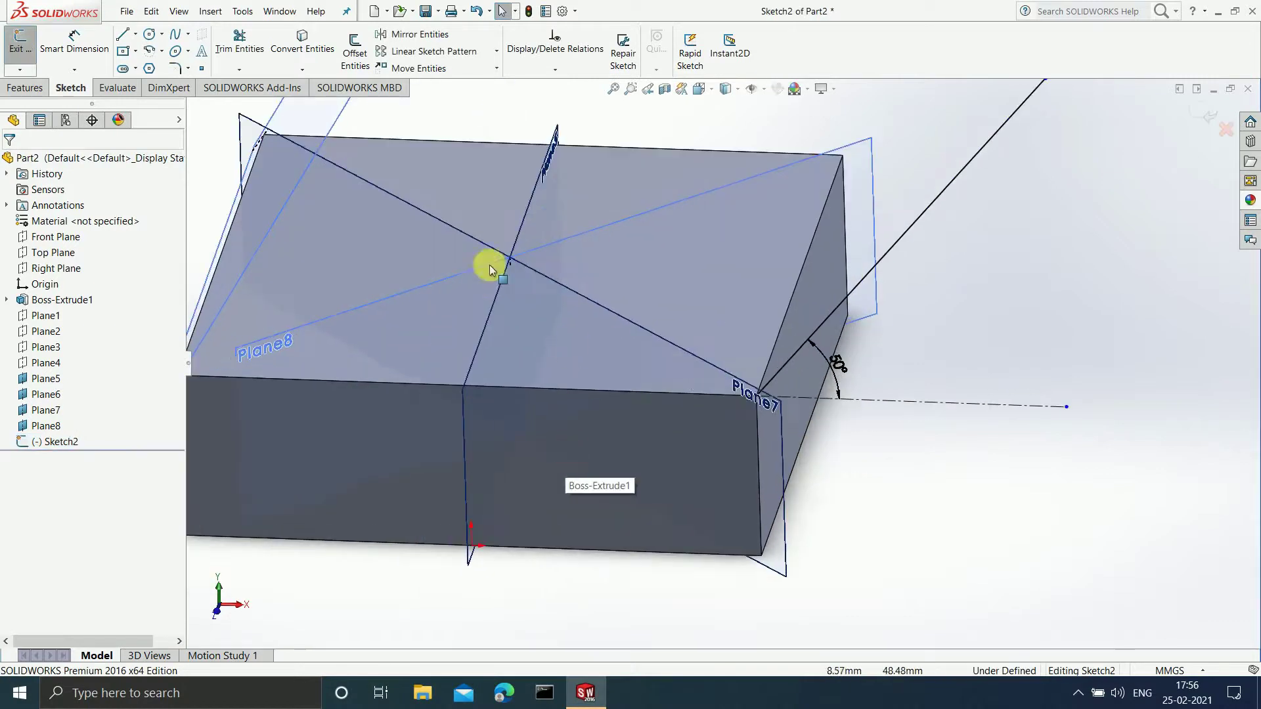
pyautogui.click(73, 40)
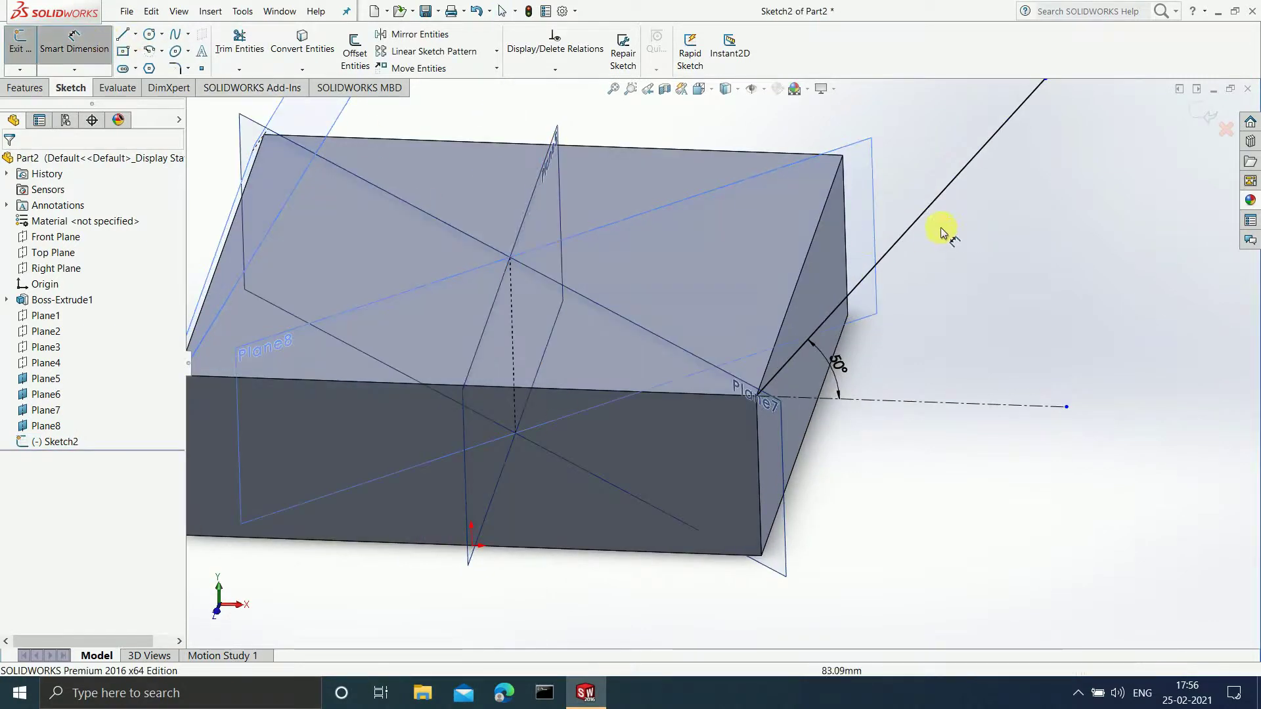
pyautogui.click(917, 223)
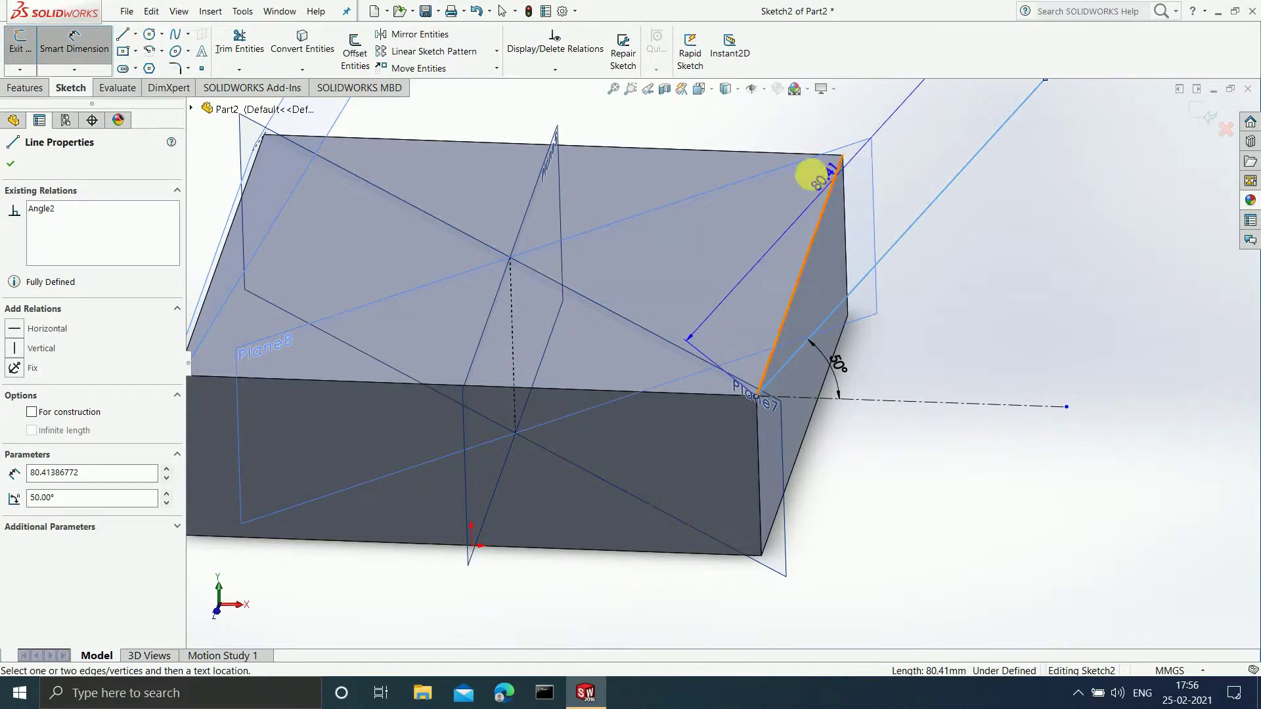
pyautogui.click(799, 159)
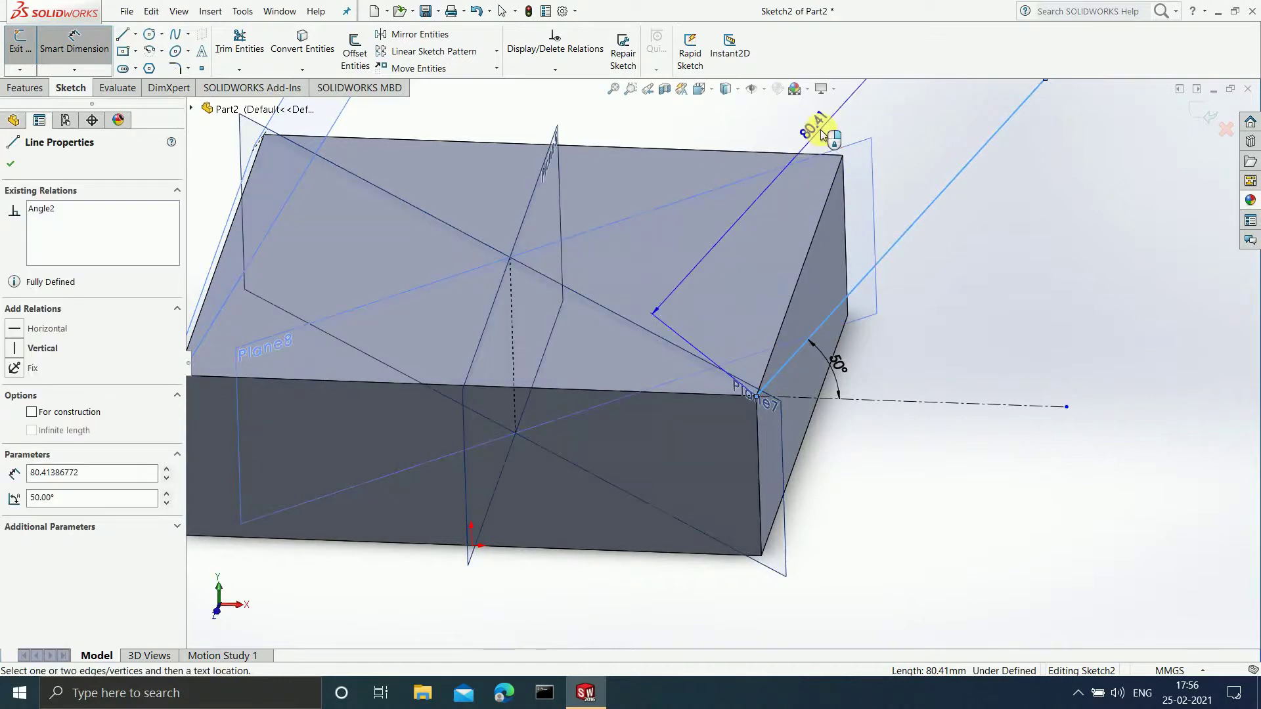
pyautogui.write('30')
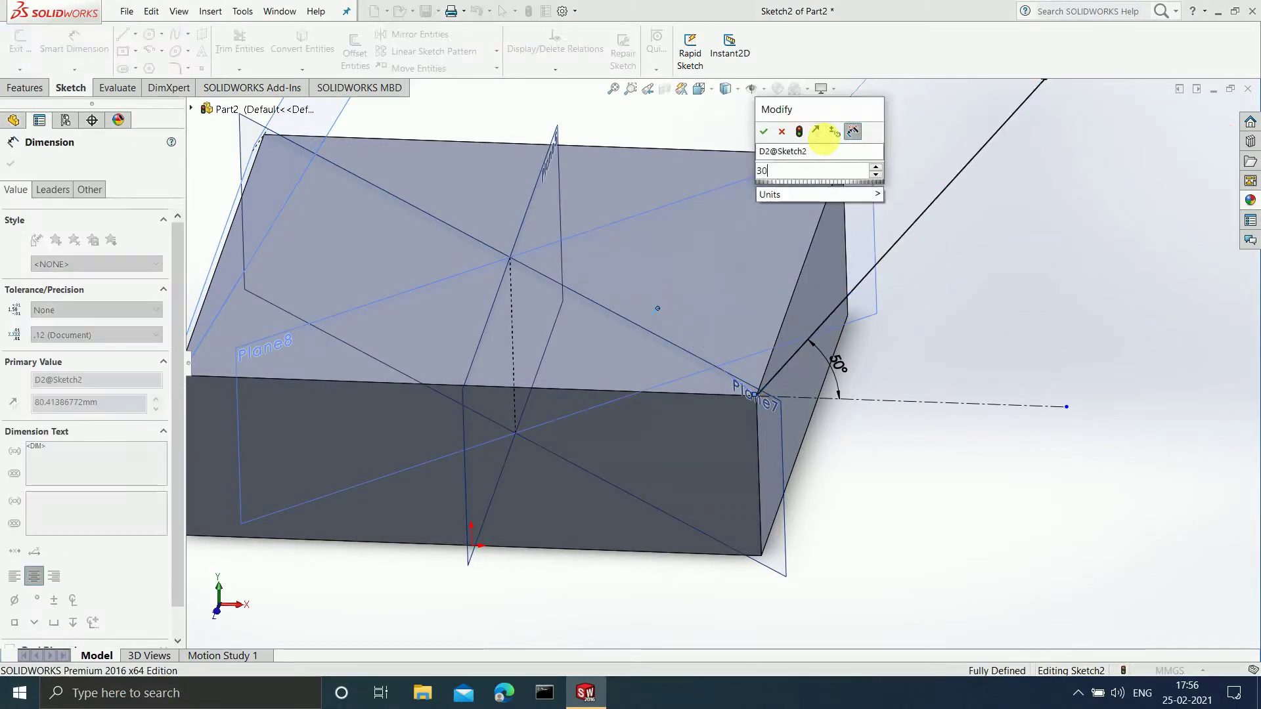
pyautogui.press('Return')
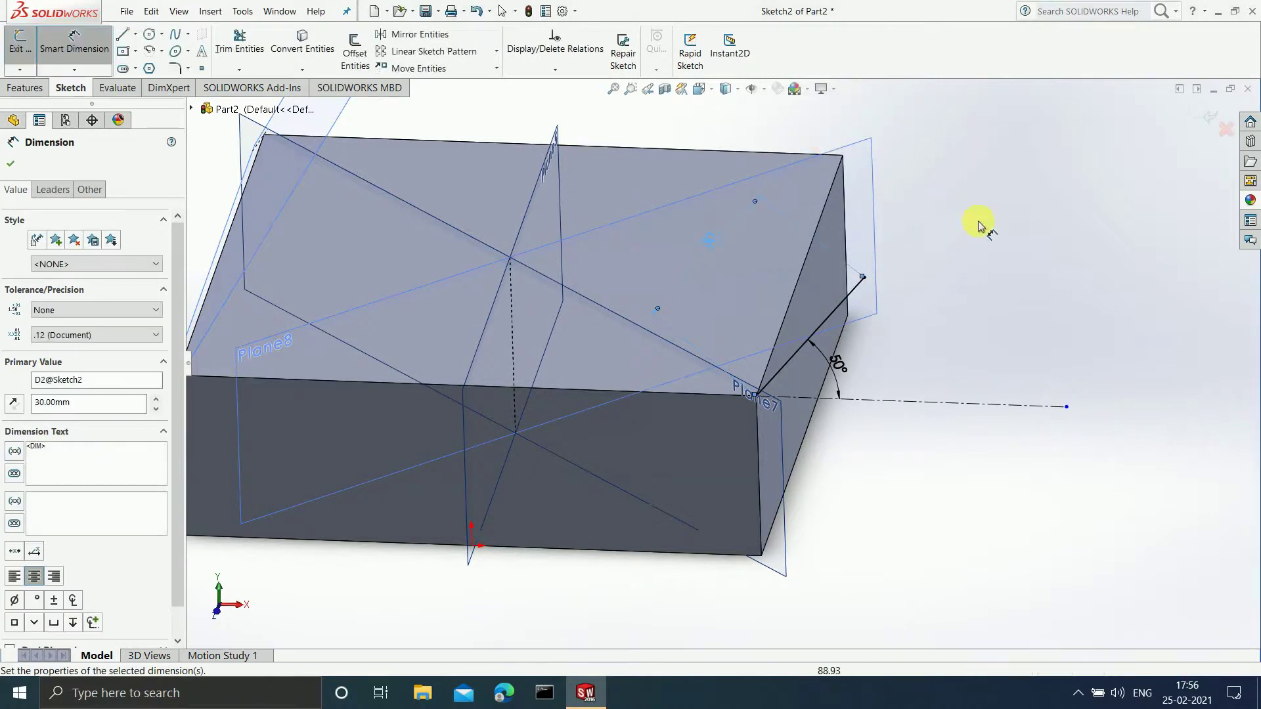
pyautogui.scroll(2, 952, 263)
pyautogui.click(1205, 118)
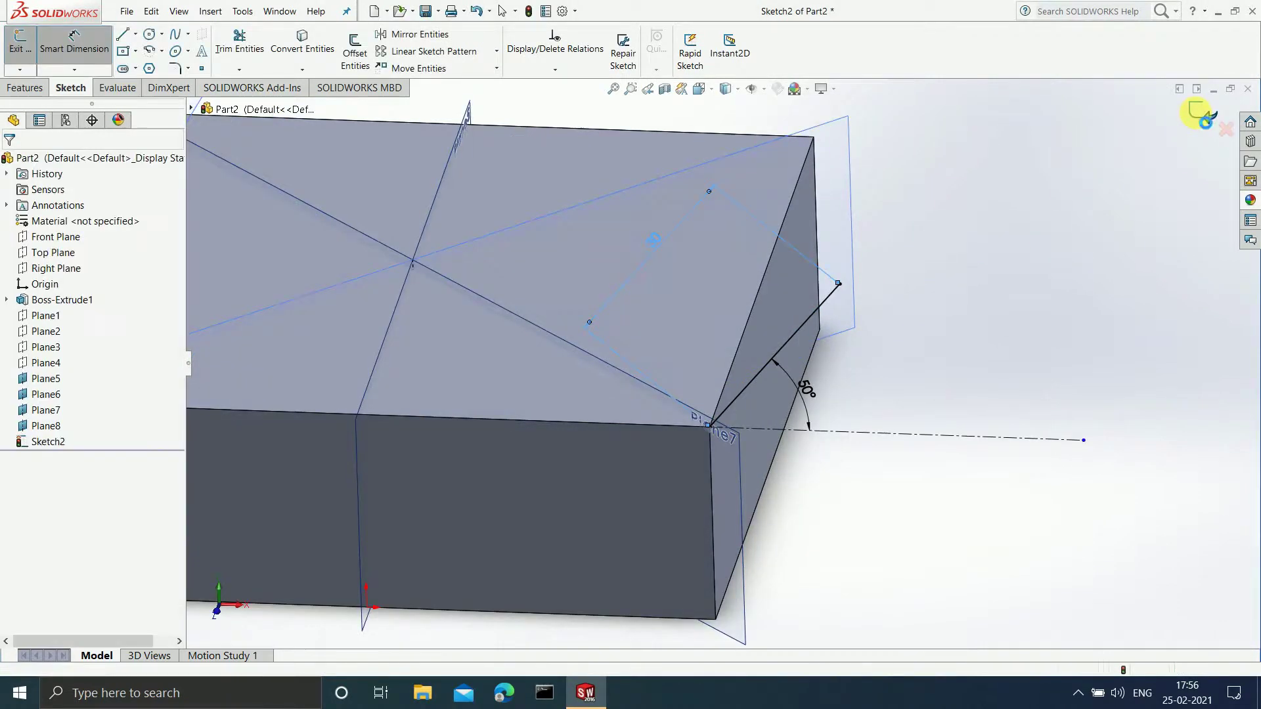
# Start a new reference plane with the 30 mm sloping sketch line as its first reference.
pyautogui.scroll(-2, 777, 403)
pyautogui.moveTo(780, 402); pyautogui.dragTo(759, 197, button='middle')
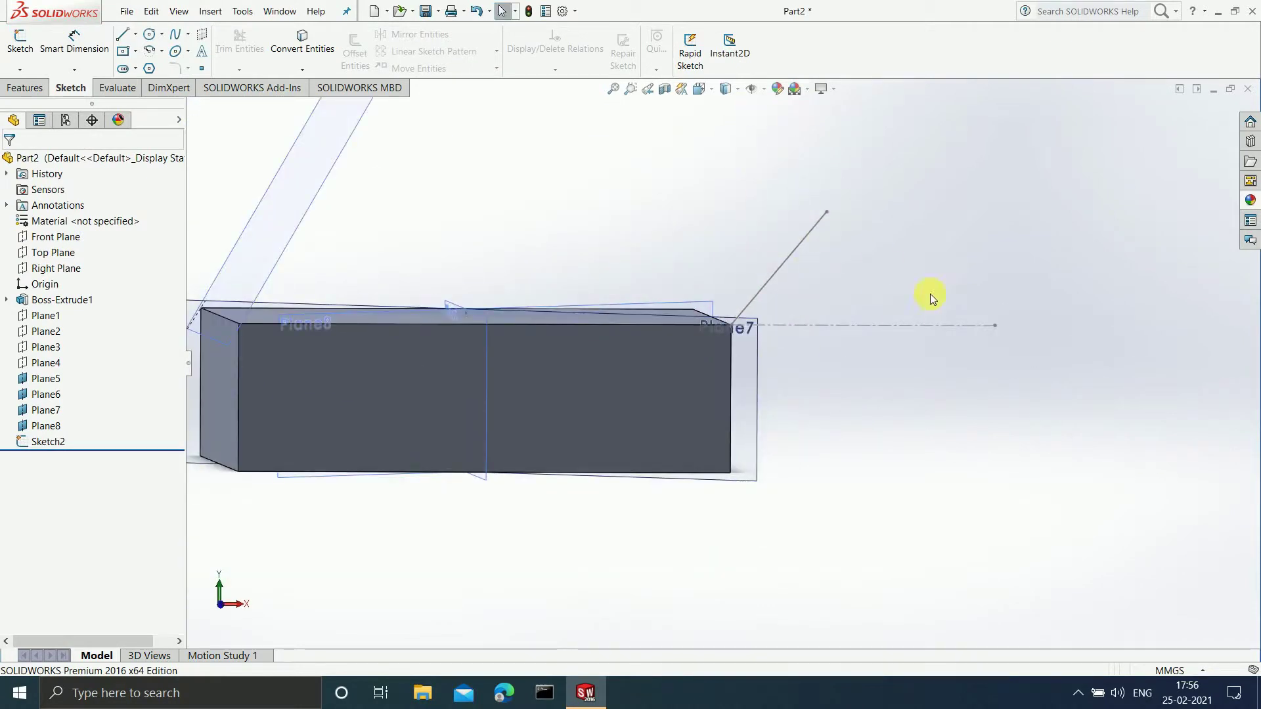
pyautogui.moveTo(915, 235); pyautogui.dragTo(889, 284, button='middle')
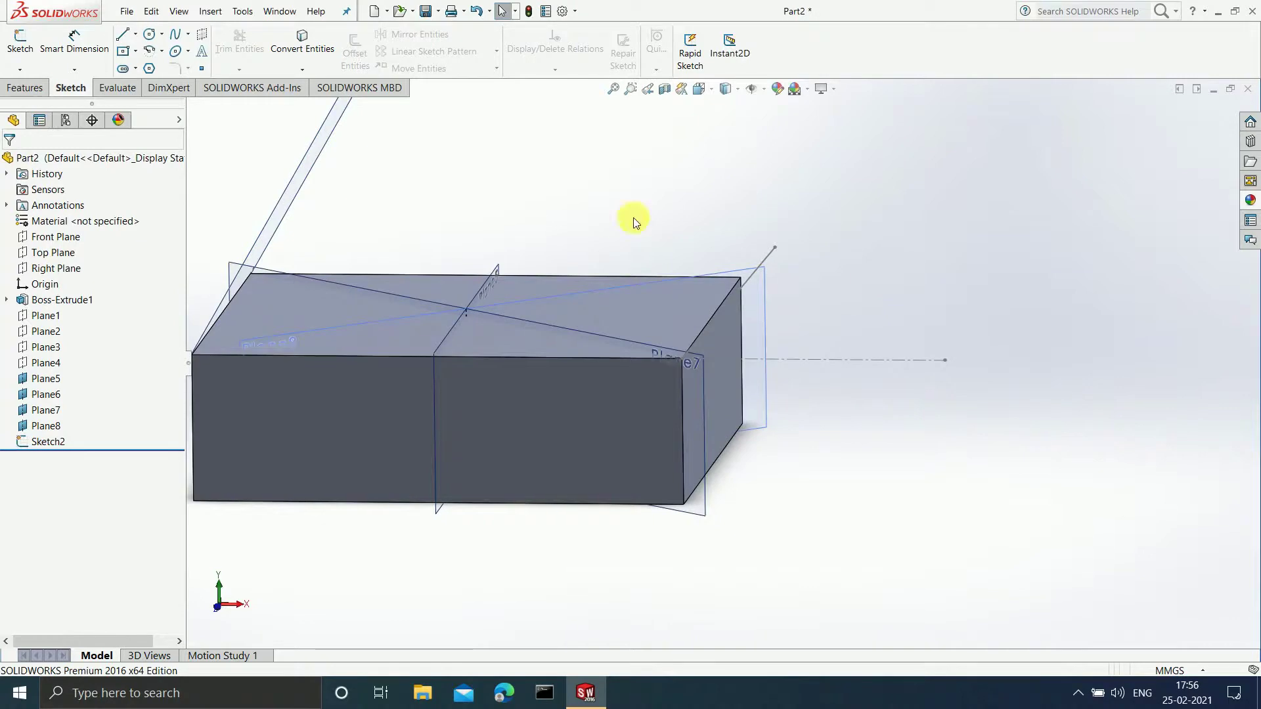
pyautogui.click(199, 6)
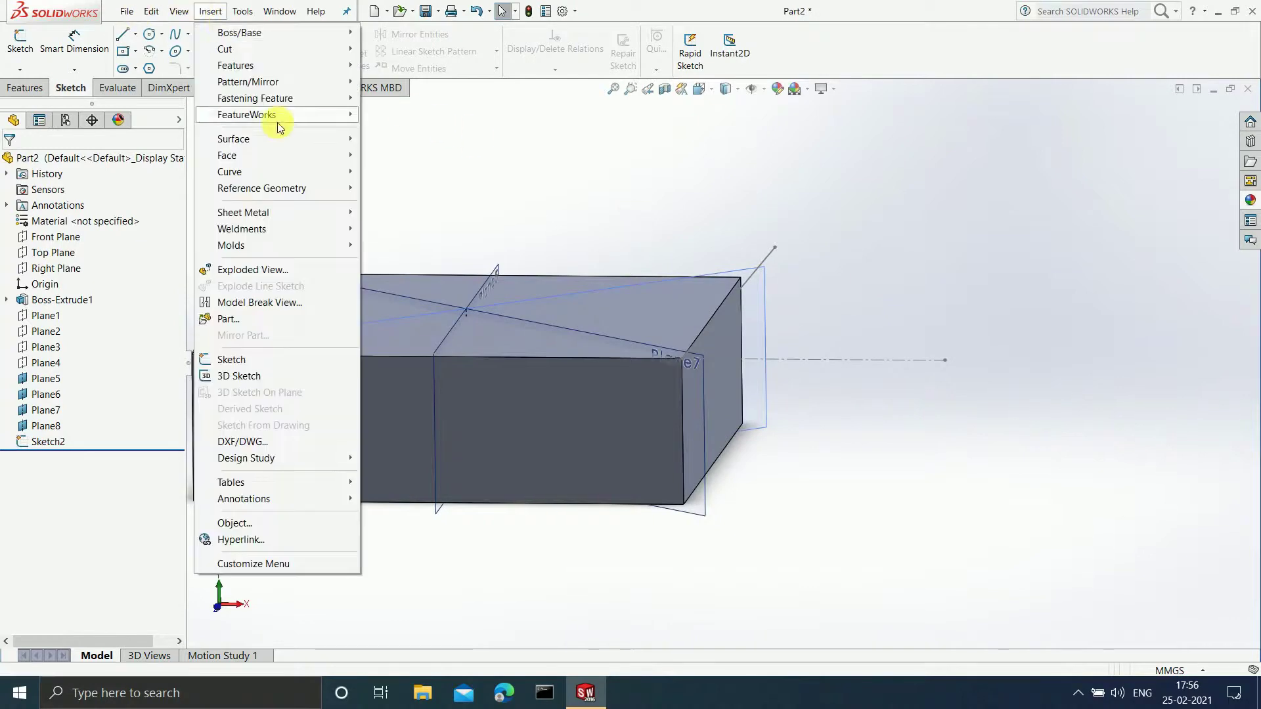
pyautogui.moveTo(276, 188)
pyautogui.click(379, 188)
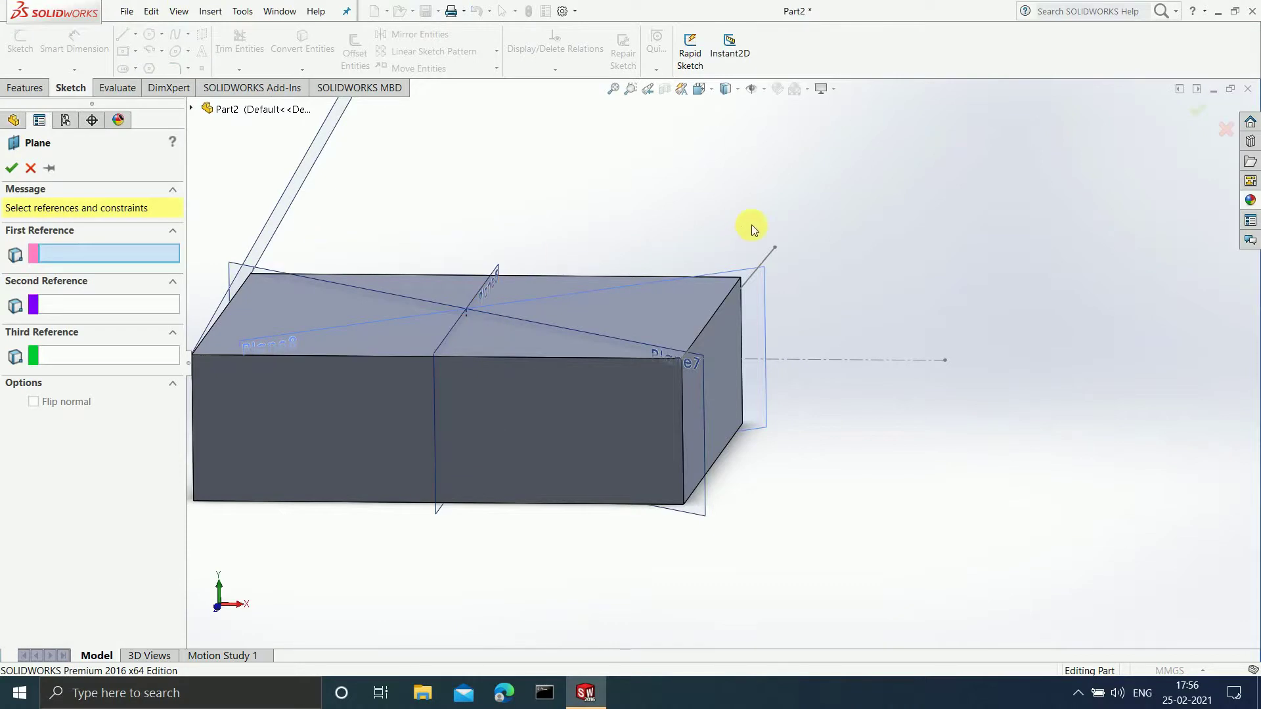
pyautogui.moveTo(734, 230); pyautogui.dragTo(743, 186, button='middle')
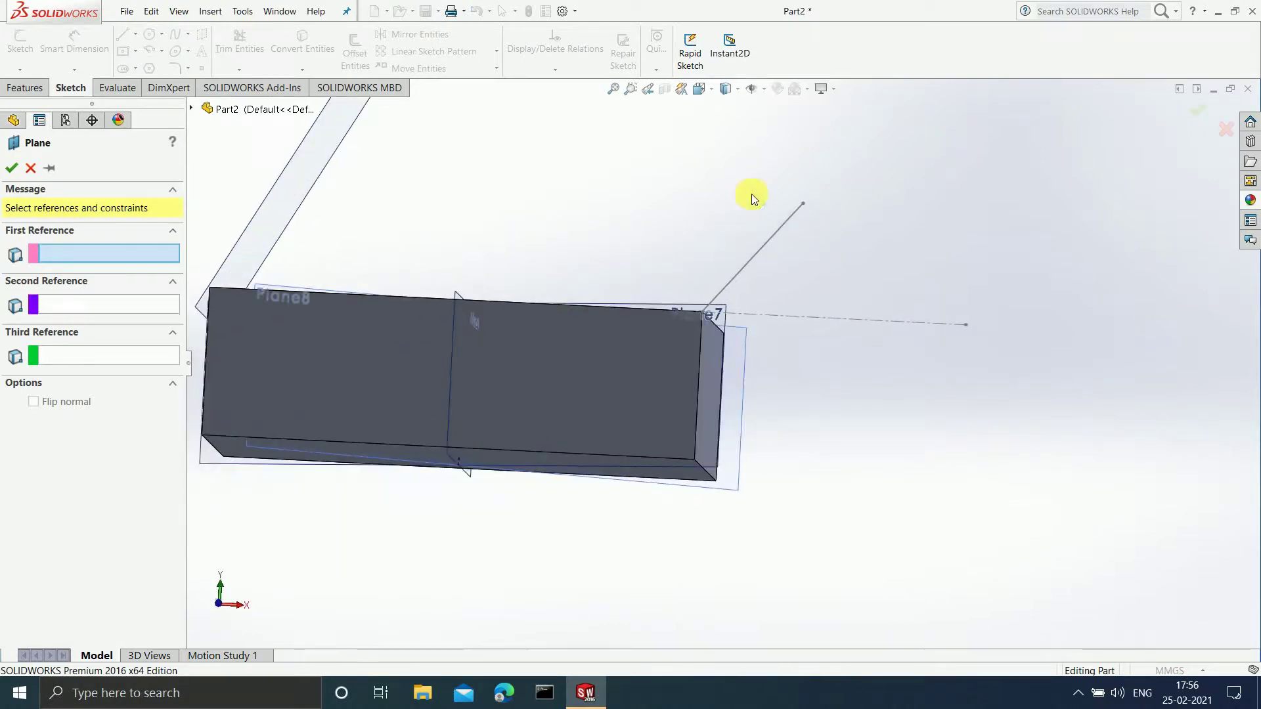
pyautogui.click(766, 242)
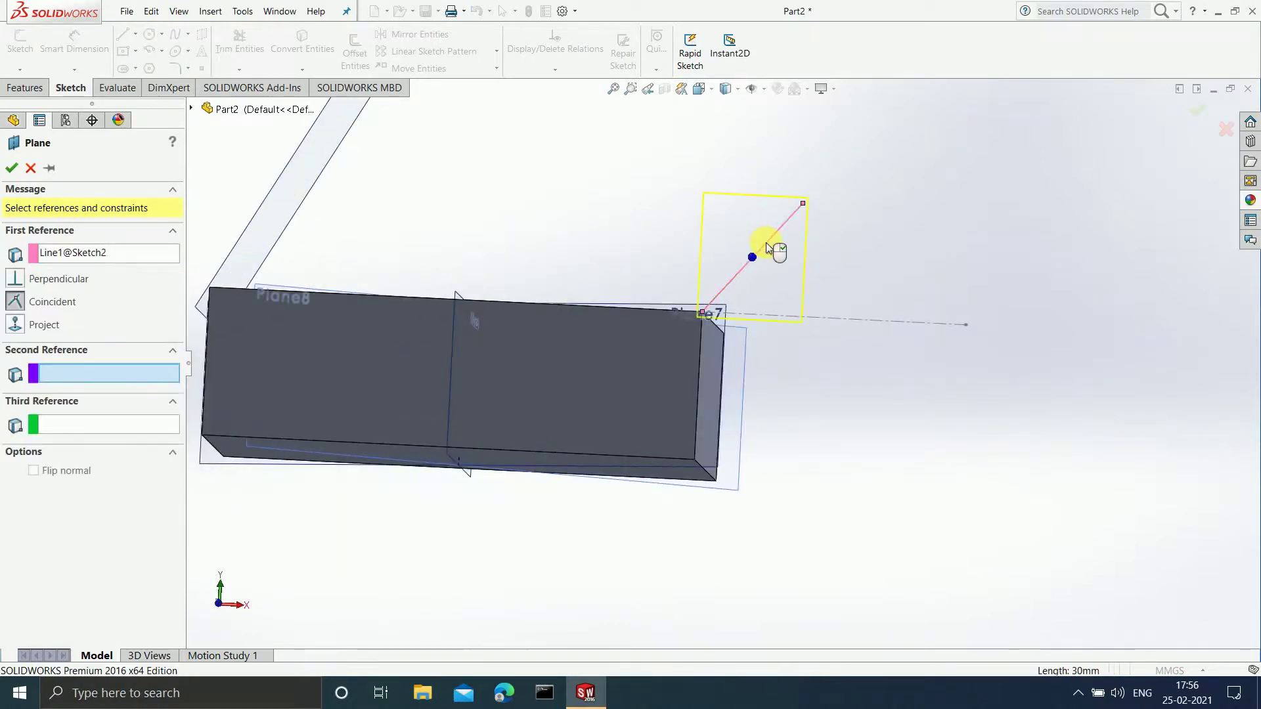
# Add the sloping line's outer endpoint as second reference and create the plane perpendicular to the line at that point.
pyautogui.moveTo(1062, 254)
pyautogui.mouseDown(button='middle')
pyautogui.moveTo(972, 296)
pyautogui.moveTo(809, 297)
pyautogui.mouseUp(button='middle')
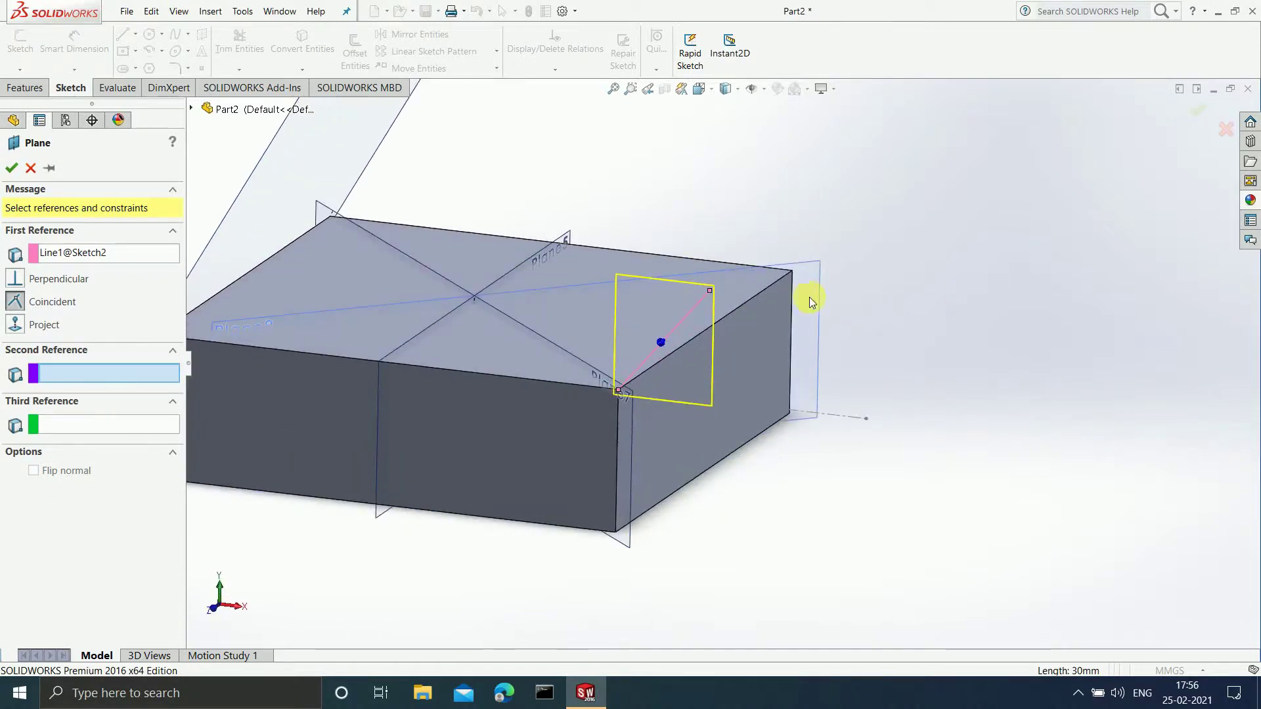
pyautogui.click(711, 290)
pyautogui.moveTo(698, 329)
pyautogui.mouseDown(button='middle')
pyautogui.moveTo(644, 352)
pyautogui.moveTo(613, 315)
pyautogui.moveTo(619, 352)
pyautogui.moveTo(689, 399)
pyautogui.mouseUp(button='middle')
pyautogui.moveTo(853, 532); pyautogui.dragTo(881, 515, button='middle')
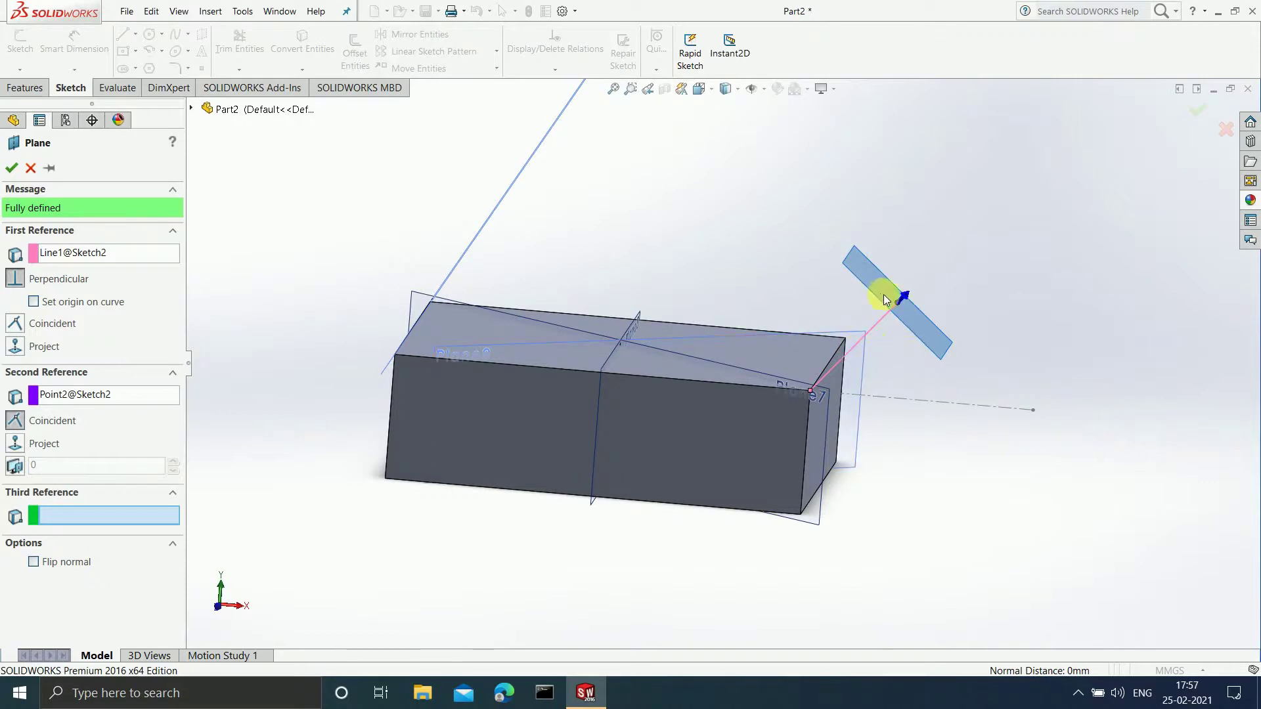
pyautogui.moveTo(808, 388); pyautogui.dragTo(740, 338, button='middle')
pyautogui.scroll(-3, 740, 337)
pyautogui.moveTo(794, 433); pyautogui.dragTo(984, 333, button='middle')
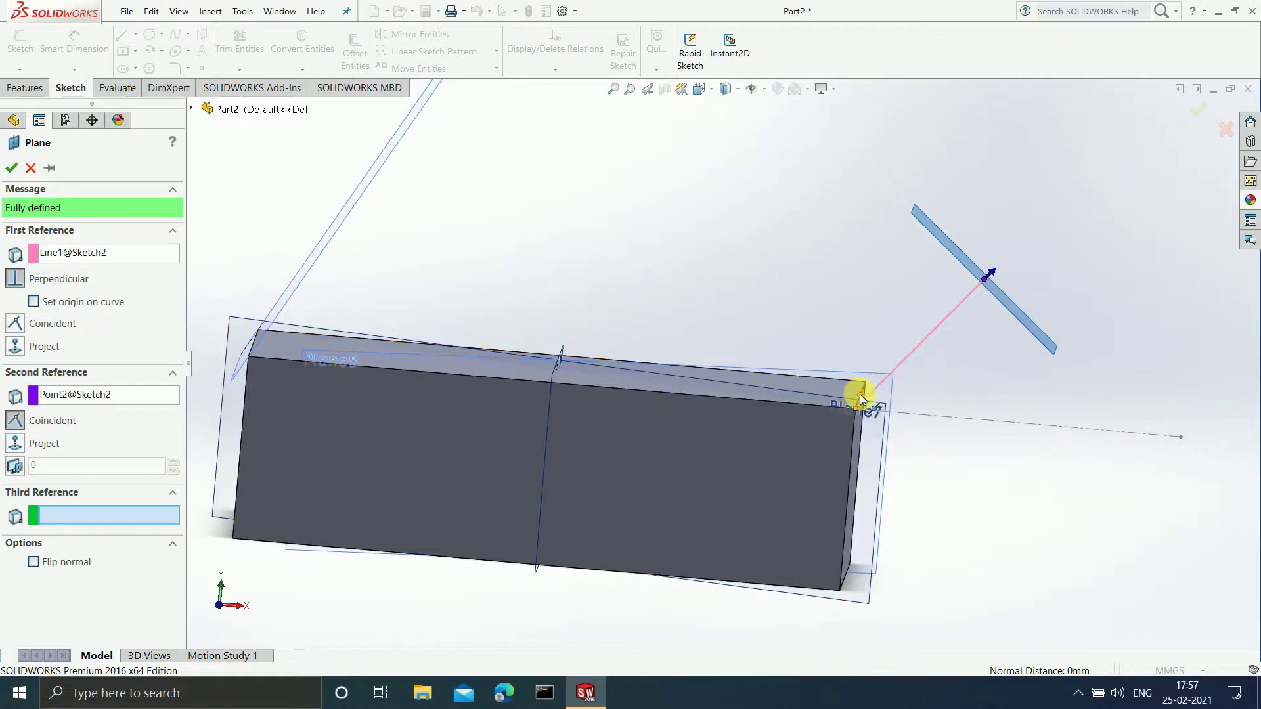
pyautogui.moveTo(907, 381); pyautogui.dragTo(869, 408, button='middle')
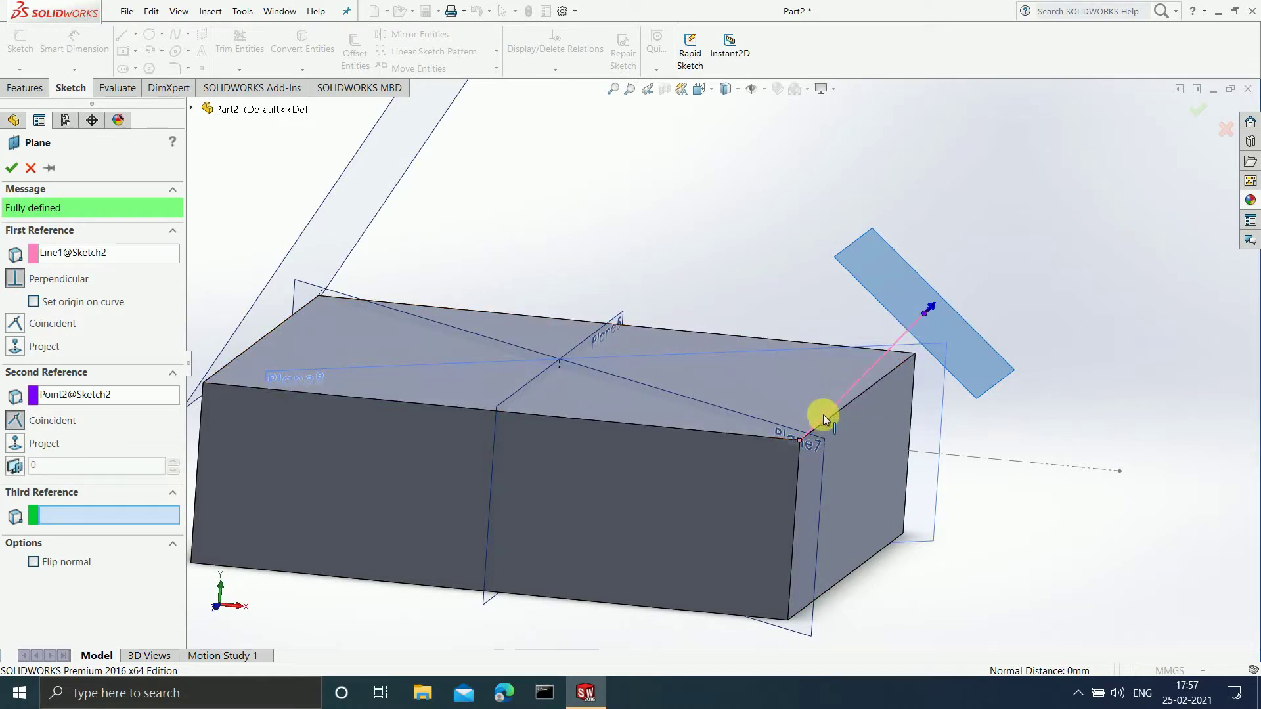
pyautogui.click(1188, 109)
pyautogui.scroll(1, 689, 320)
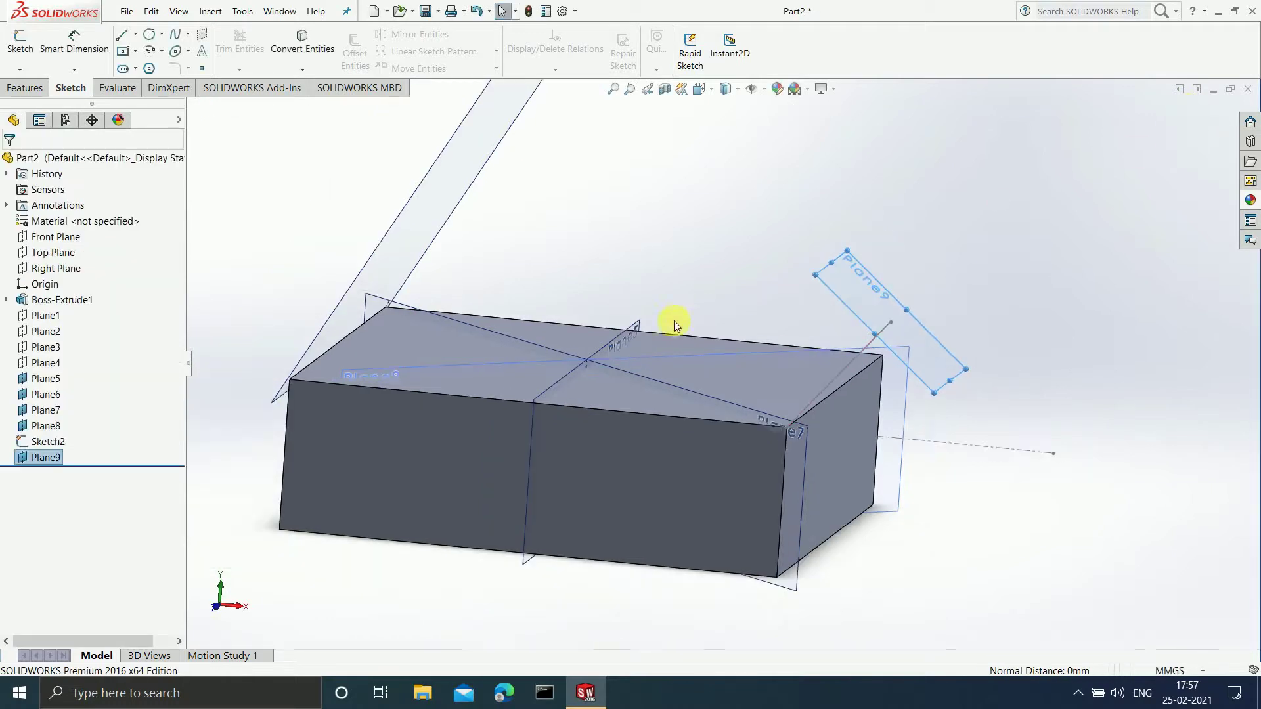
pyautogui.click(737, 233)
pyautogui.moveTo(960, 235); pyautogui.dragTo(663, 281, button='middle')
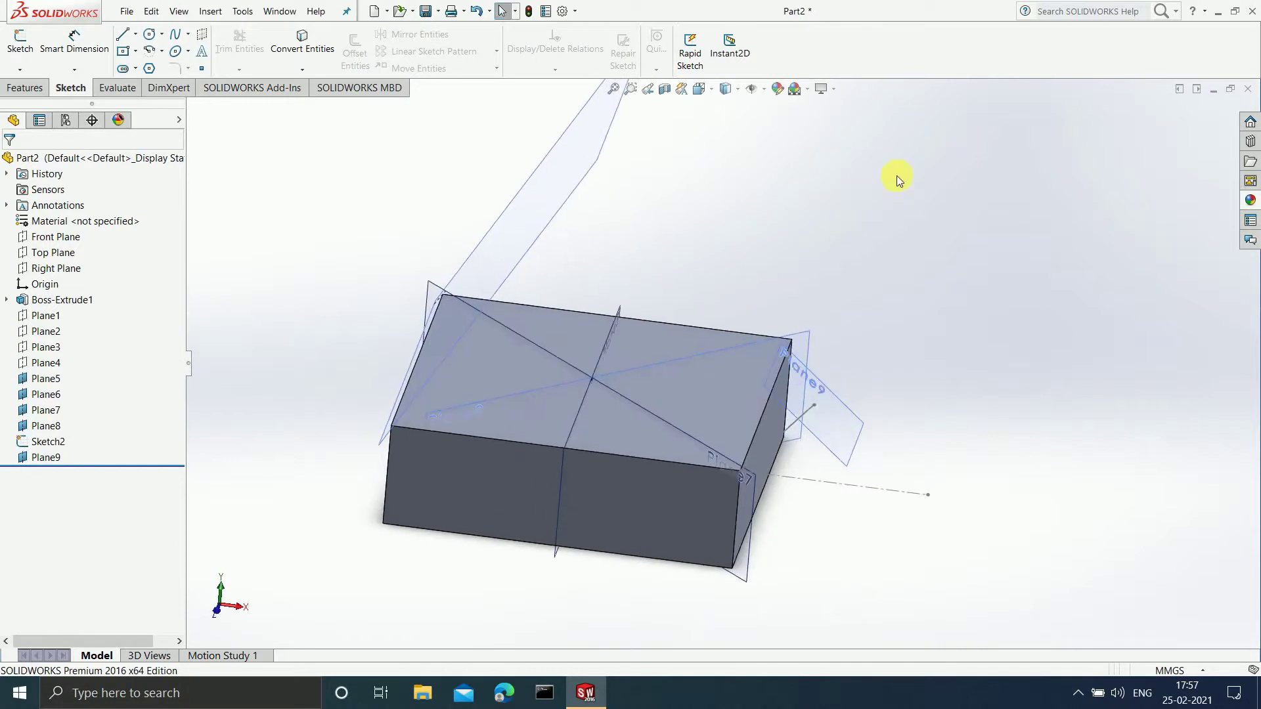
# Start another reference plane using the block's upper front-left and upper back-right vertices as first and second references.
pyautogui.click(212, 12)
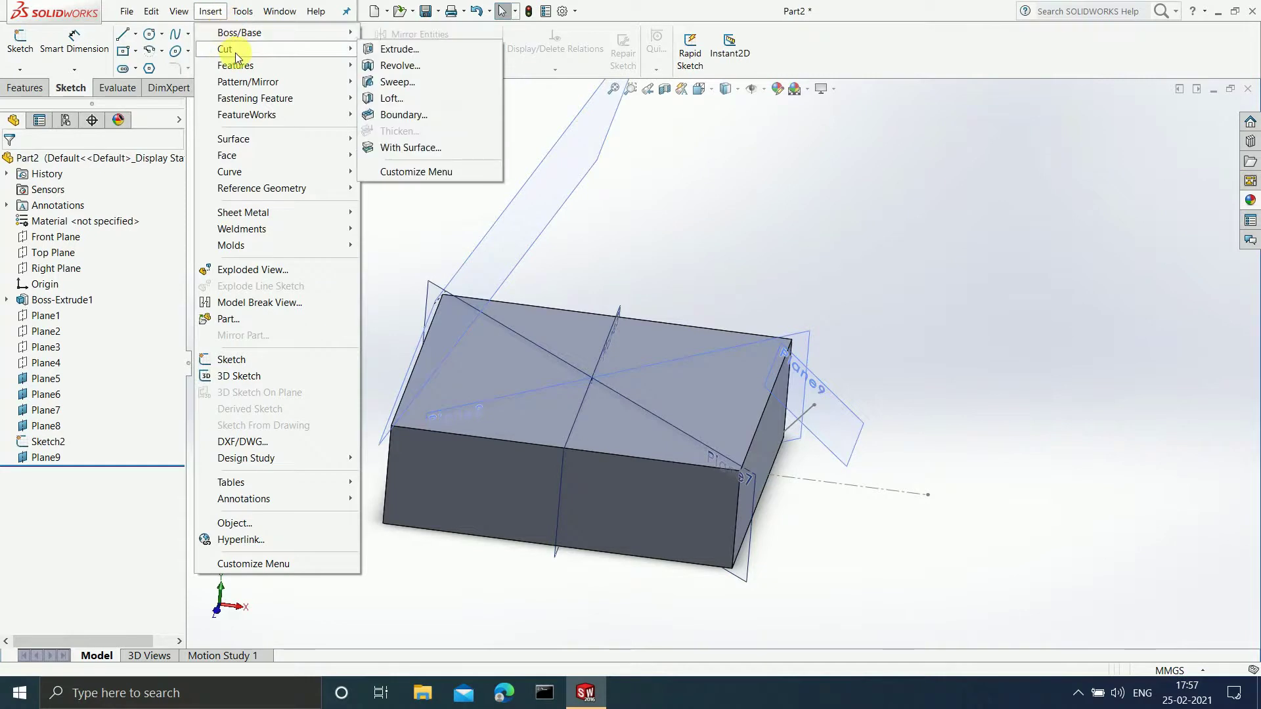
pyautogui.moveTo(264, 187)
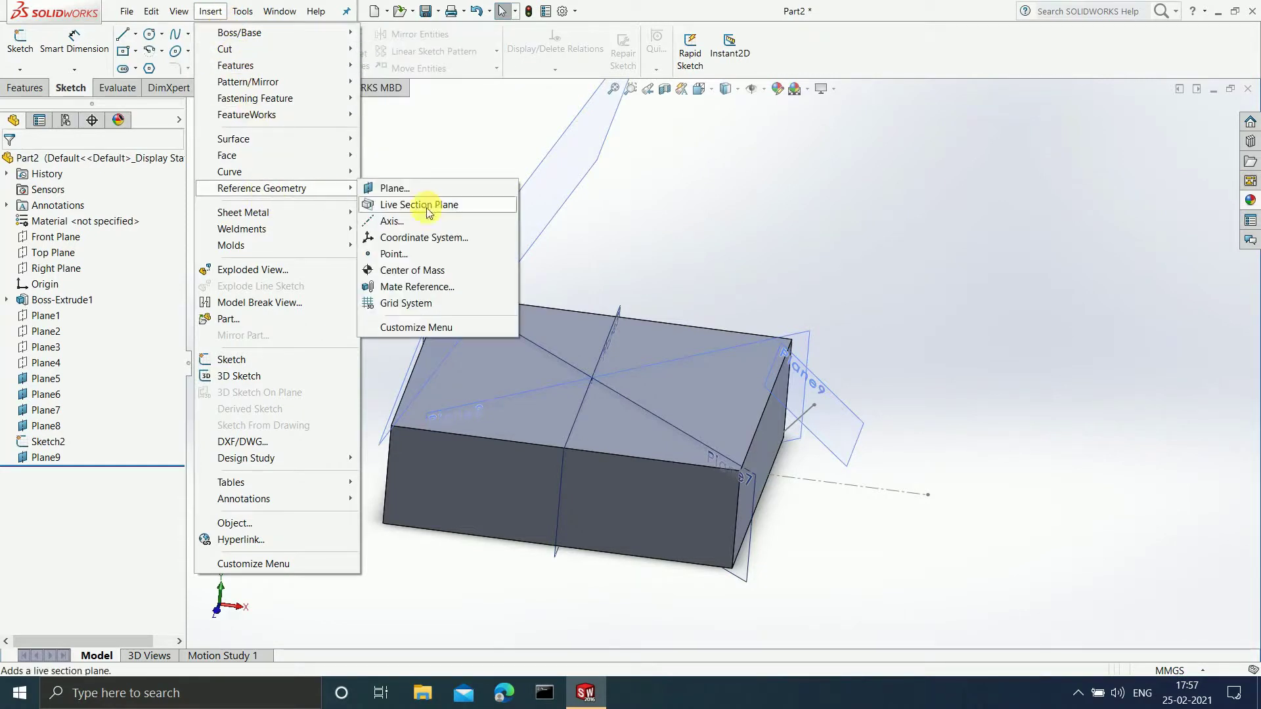
pyautogui.click(398, 188)
pyautogui.scroll(-3, 457, 395)
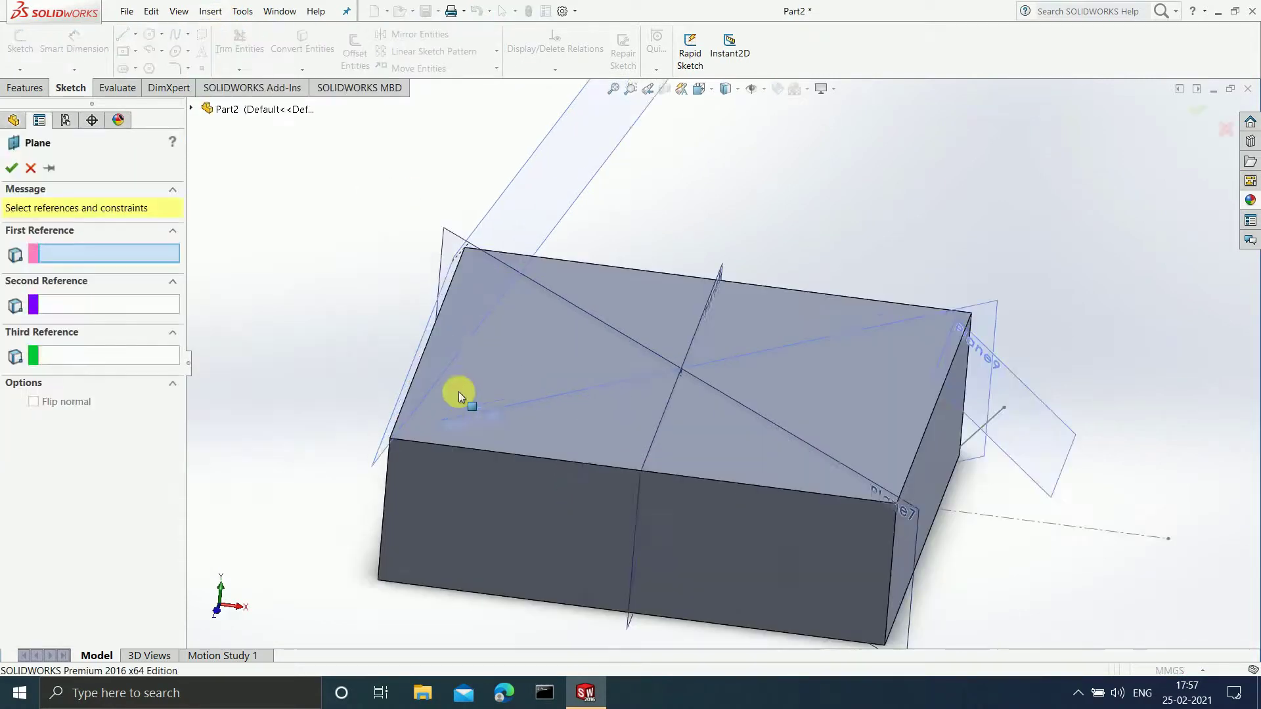
pyautogui.moveTo(368, 460); pyautogui.dragTo(400, 482, button='middle')
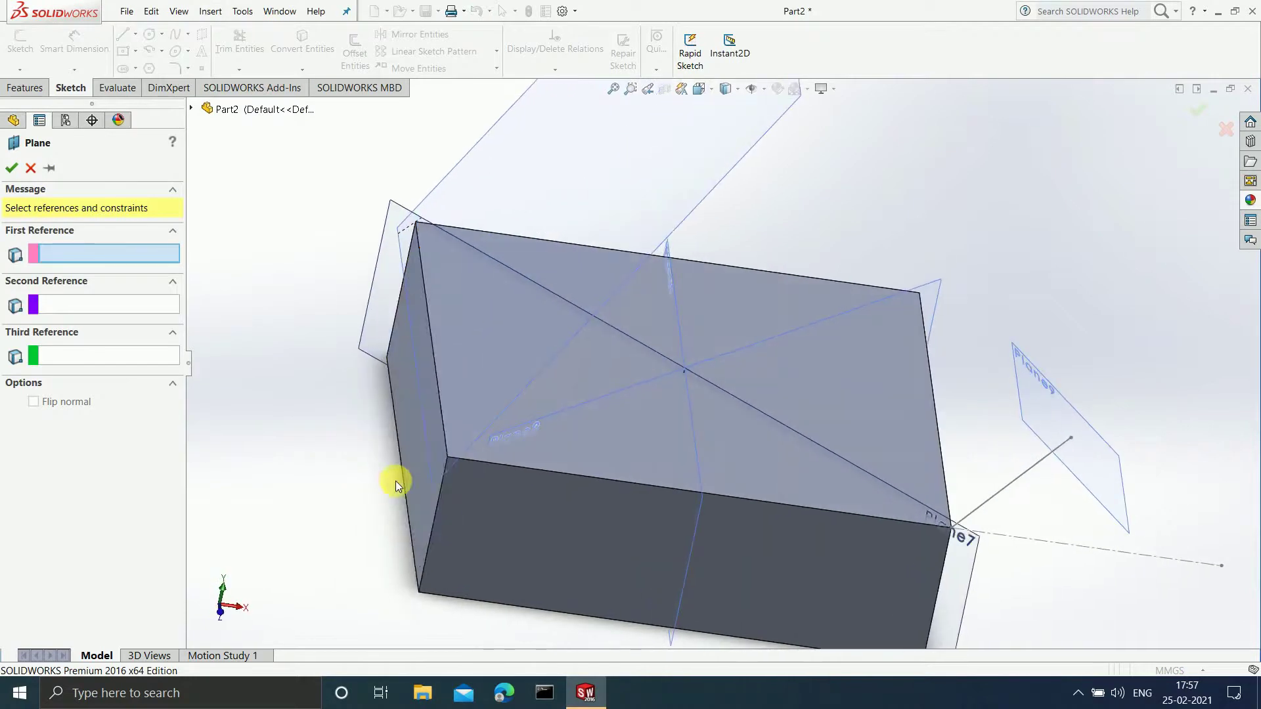
pyautogui.click(447, 459)
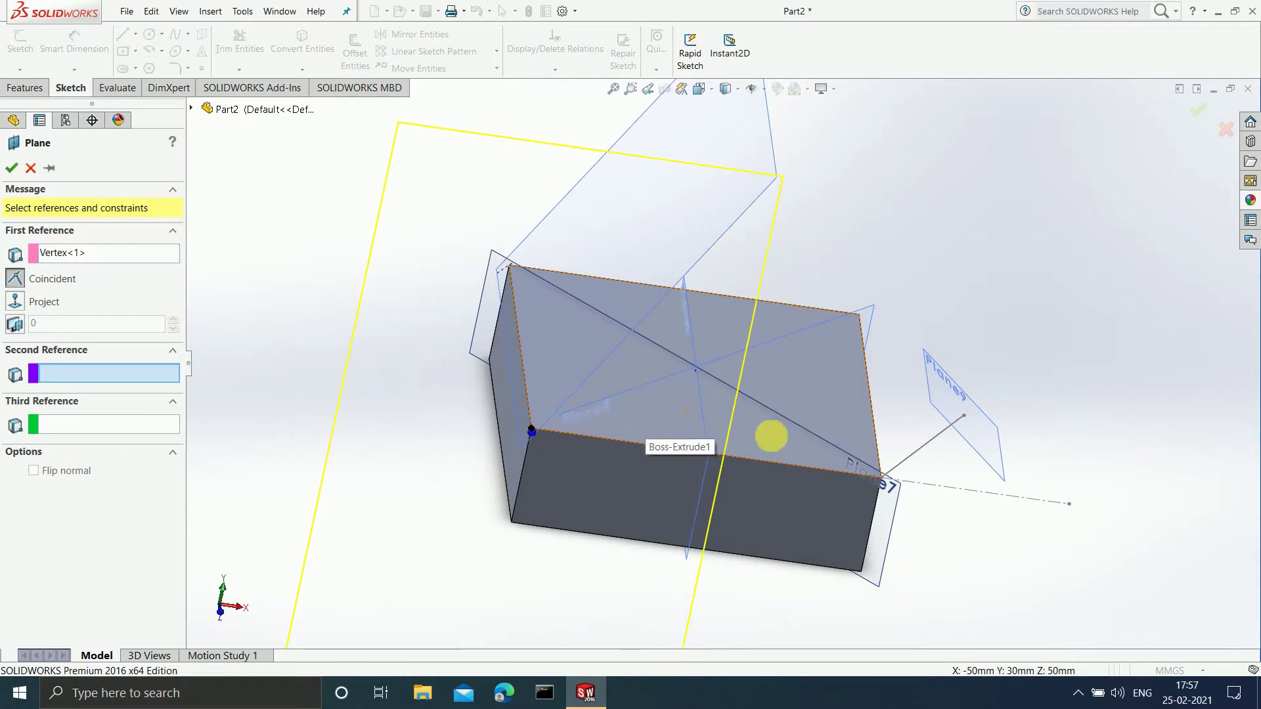
pyautogui.click(859, 316)
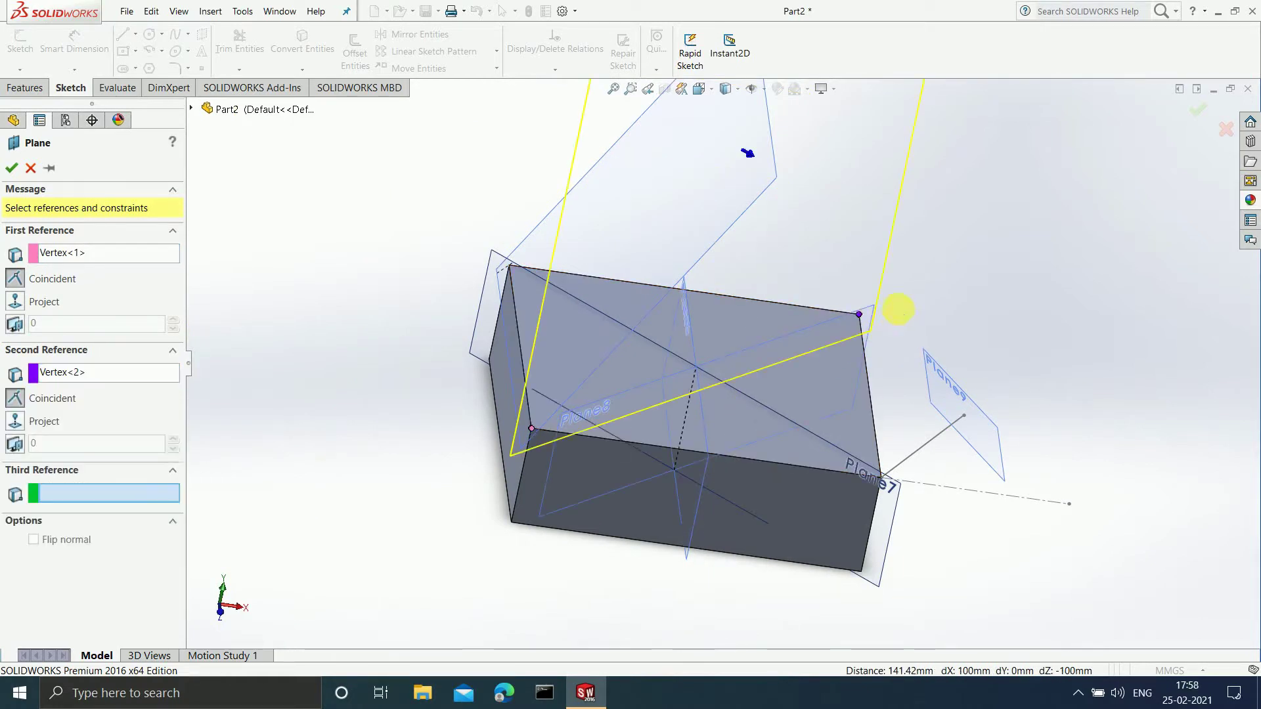
# Add the block's lower front-right vertex as third reference and create the plane through the three vertices.
pyautogui.moveTo(900, 314); pyautogui.dragTo(890, 295, button='middle')
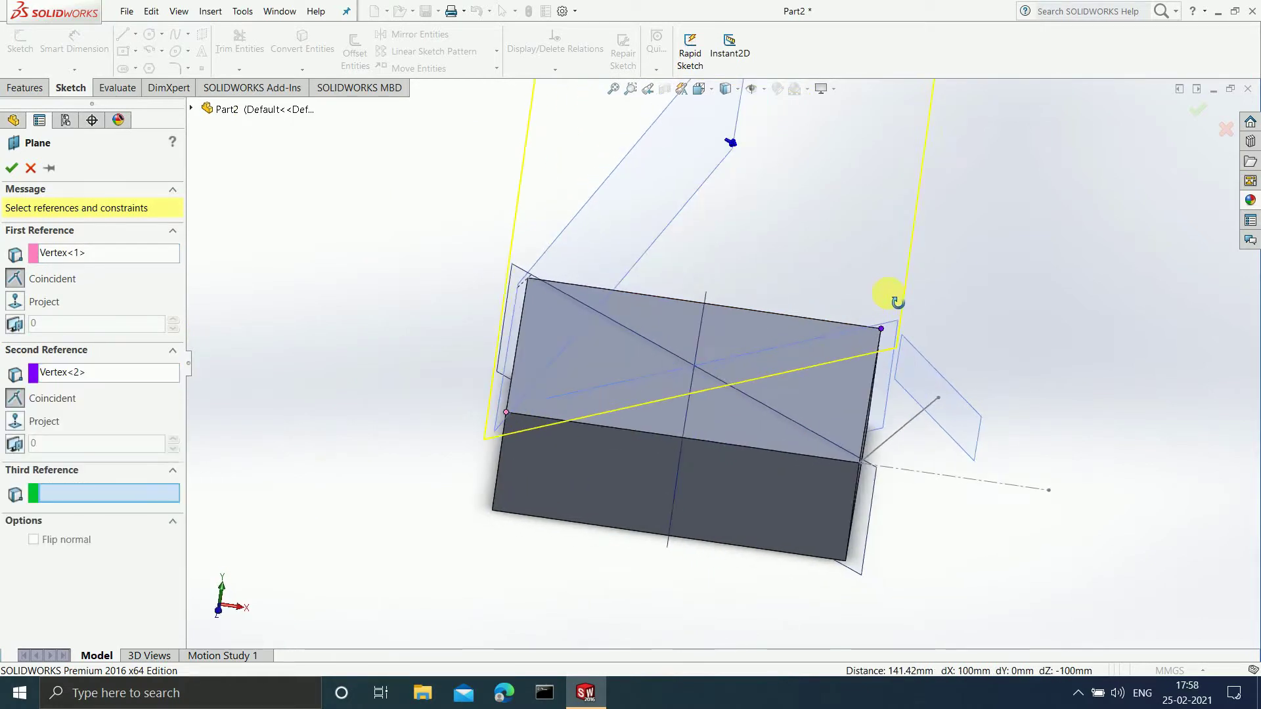
pyautogui.click(846, 563)
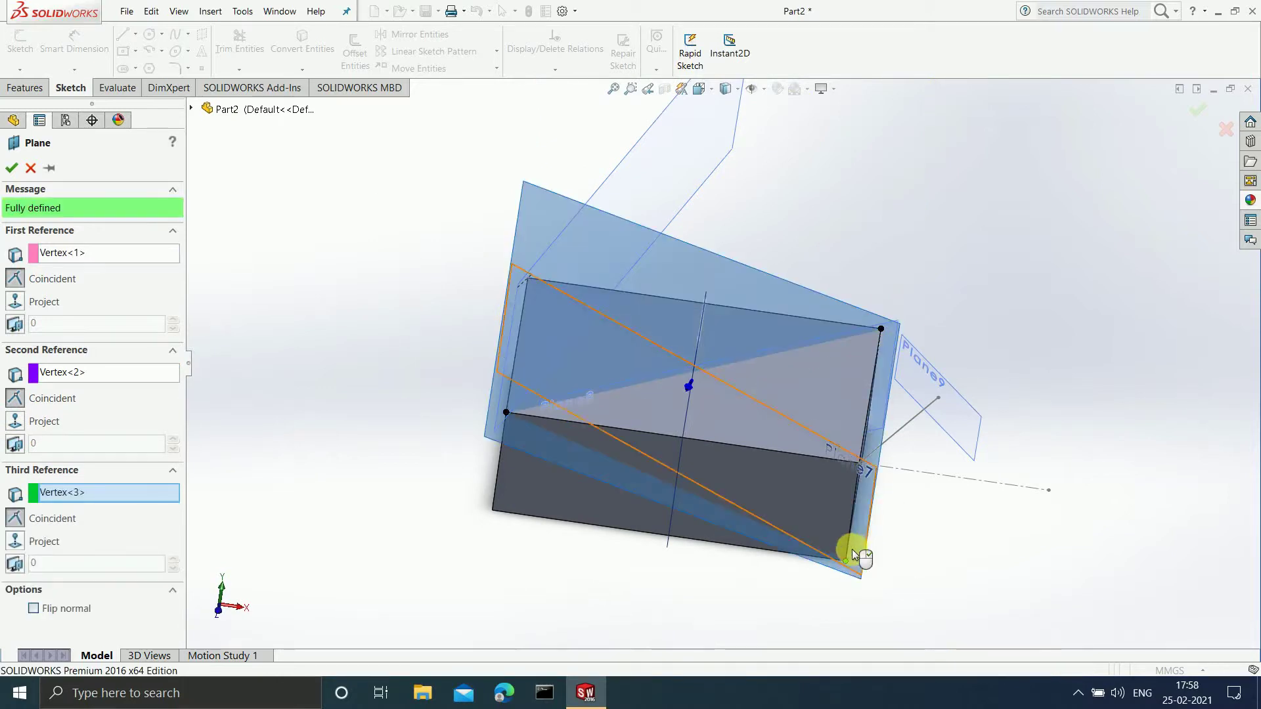
pyautogui.moveTo(1054, 266); pyautogui.dragTo(957, 332, button='middle')
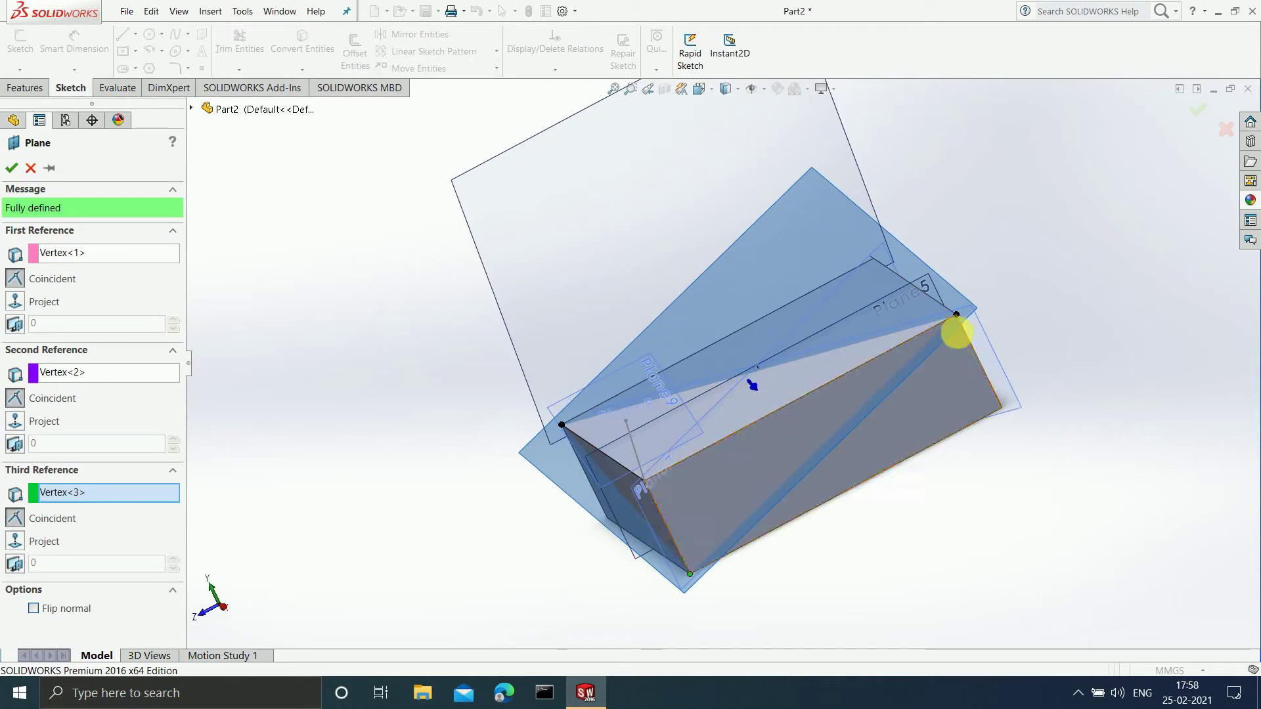
pyautogui.moveTo(1126, 265)
pyautogui.mouseDown(button='middle')
pyautogui.moveTo(1094, 309)
pyautogui.moveTo(1120, 284)
pyautogui.mouseUp(button='middle')
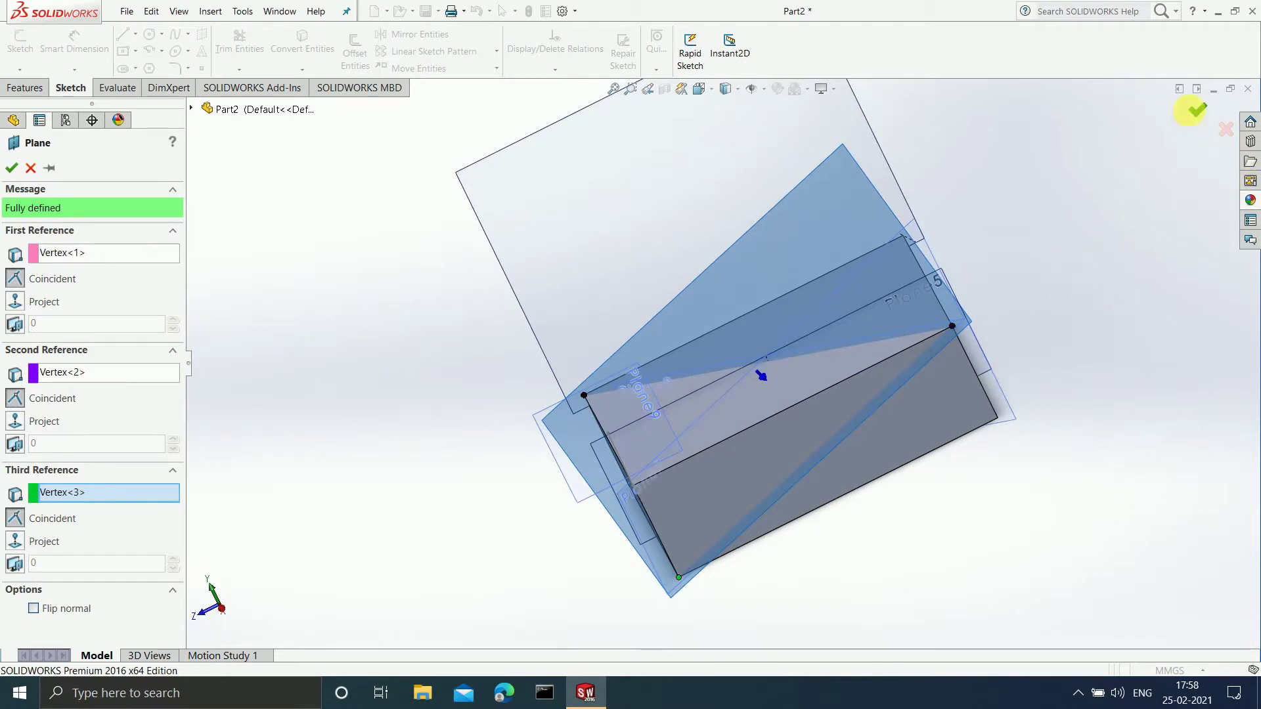
pyautogui.click(1195, 113)
pyautogui.moveTo(1123, 253); pyautogui.dragTo(1193, 247, button='middle')
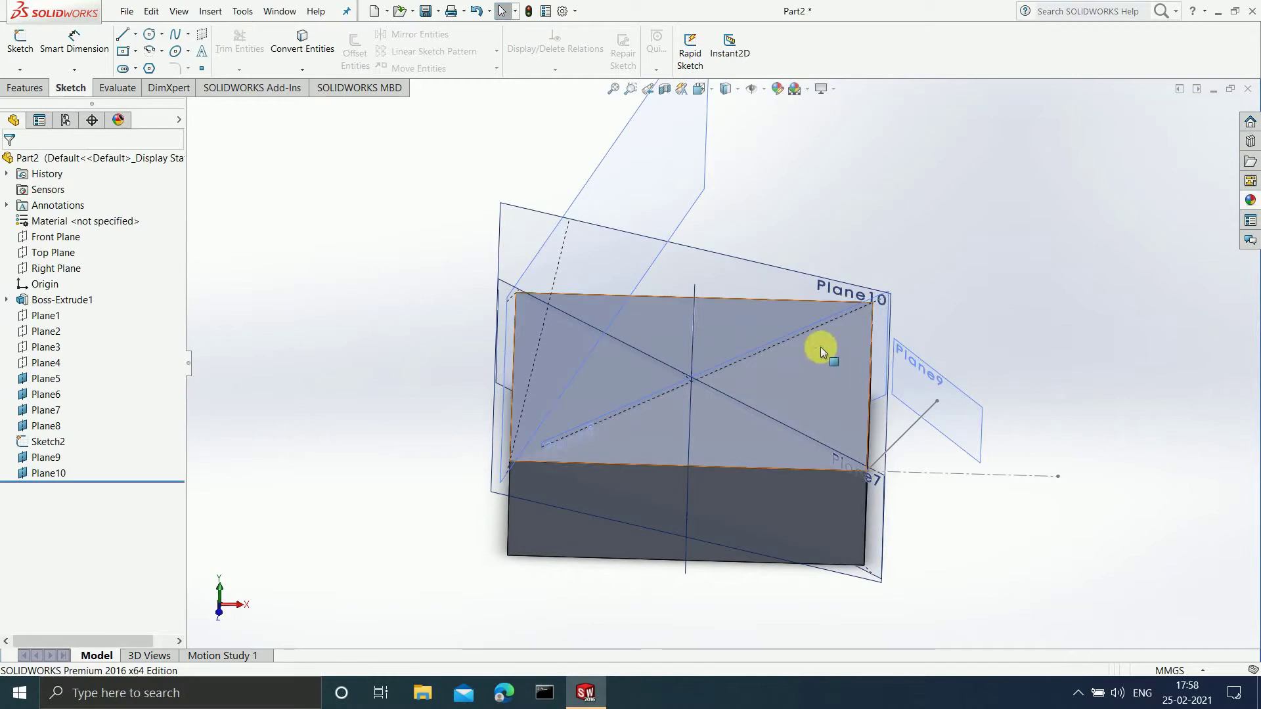
pyautogui.scroll(3, 748, 365)
pyautogui.scroll(-3, 782, 342)
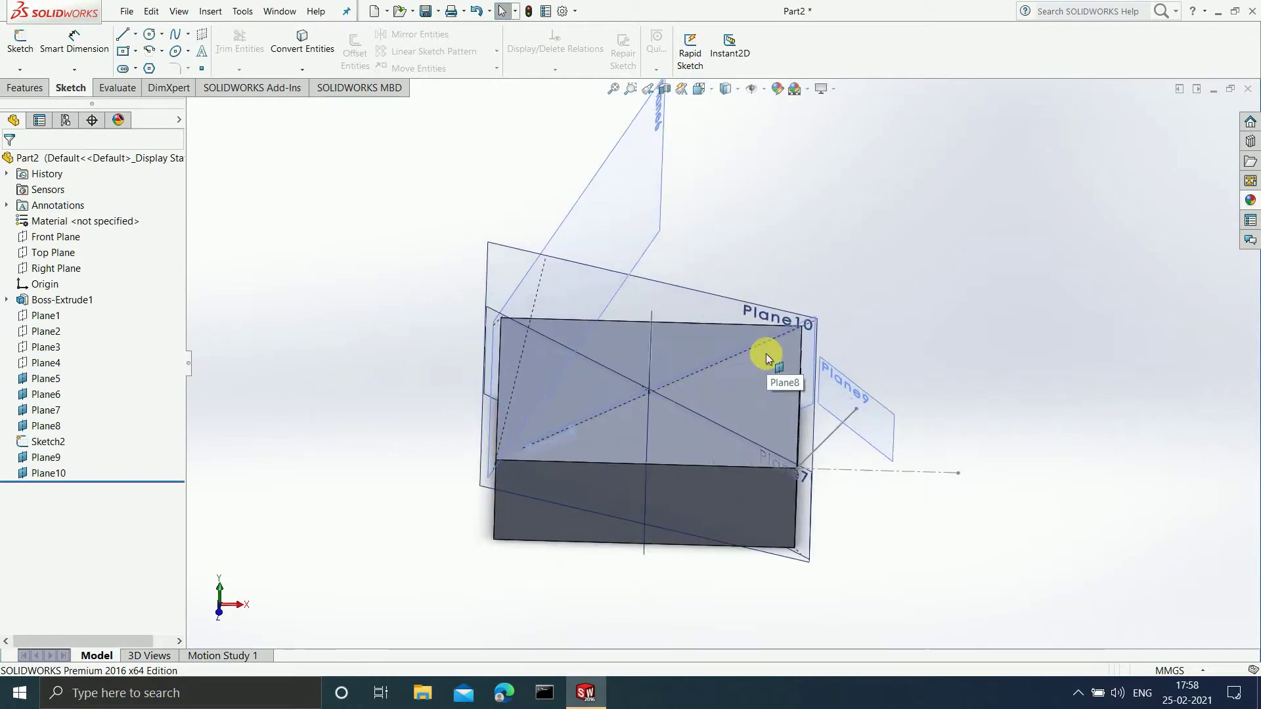
pyautogui.scroll(-2, 766, 354)
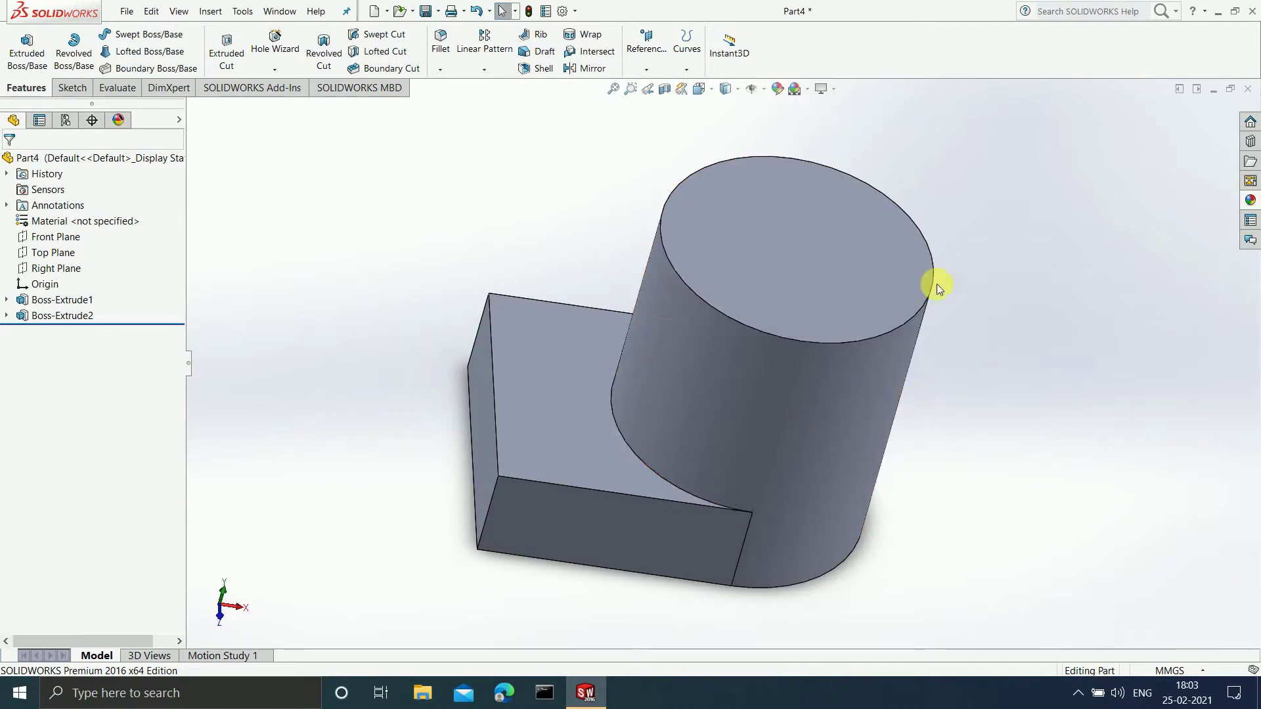
pyautogui.scroll(-2, 565, 434)
pyautogui.scroll(2, 880, 376)
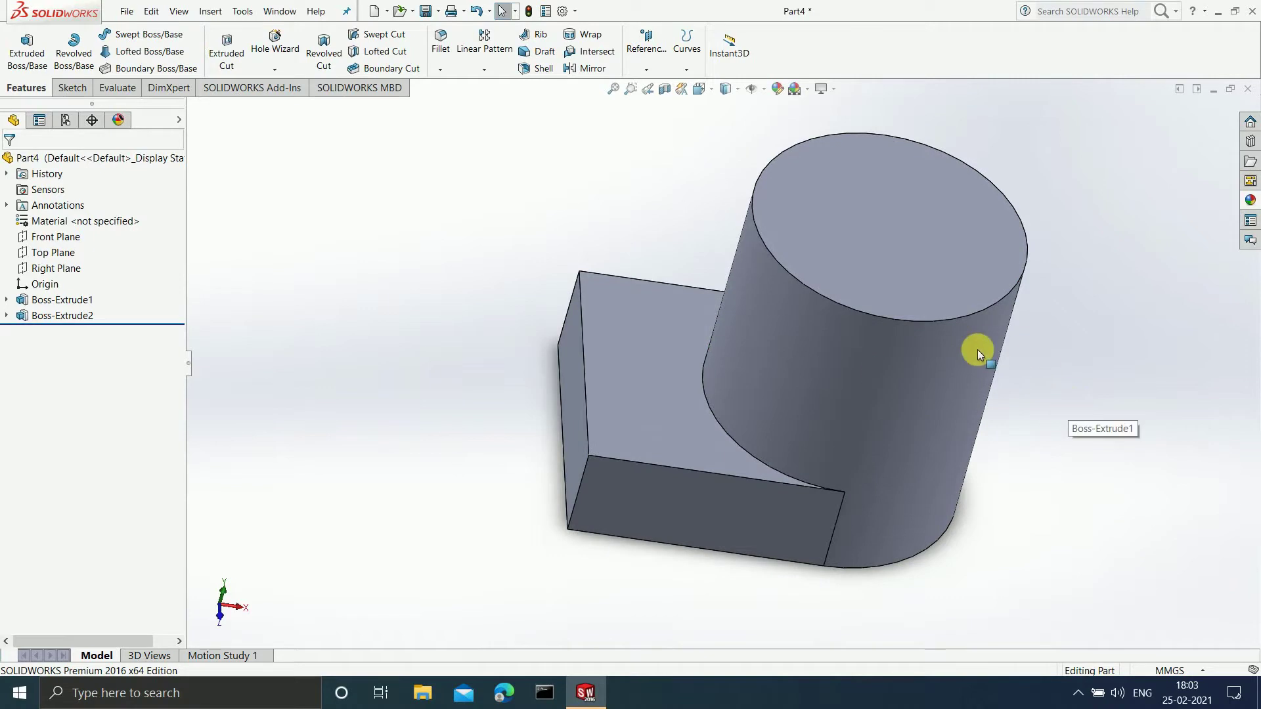
pyautogui.moveTo(1072, 309); pyautogui.dragTo(937, 284, button='middle')
pyautogui.scroll(2, 942, 269)
pyautogui.scroll(-2, 947, 245)
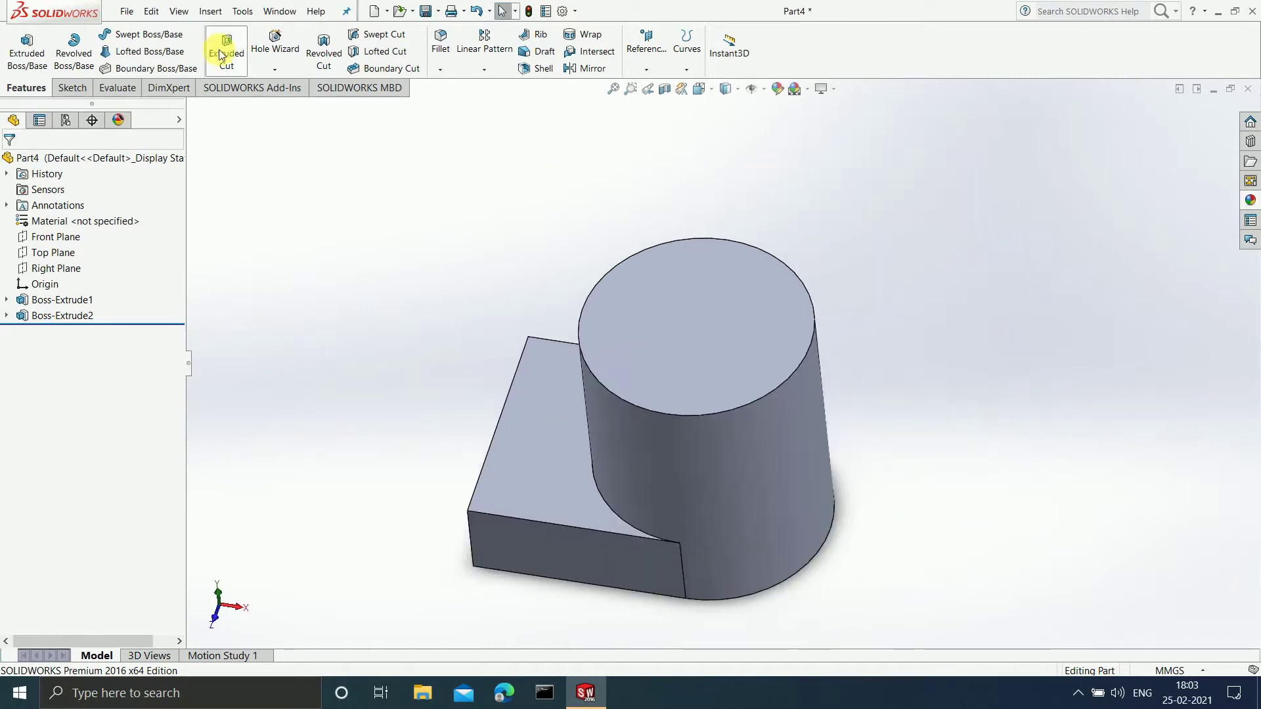
# Start a new reference plane with the cylinder's curved side face as first reference, tangent to it.
pyautogui.click(210, 11)
pyautogui.moveTo(266, 187)
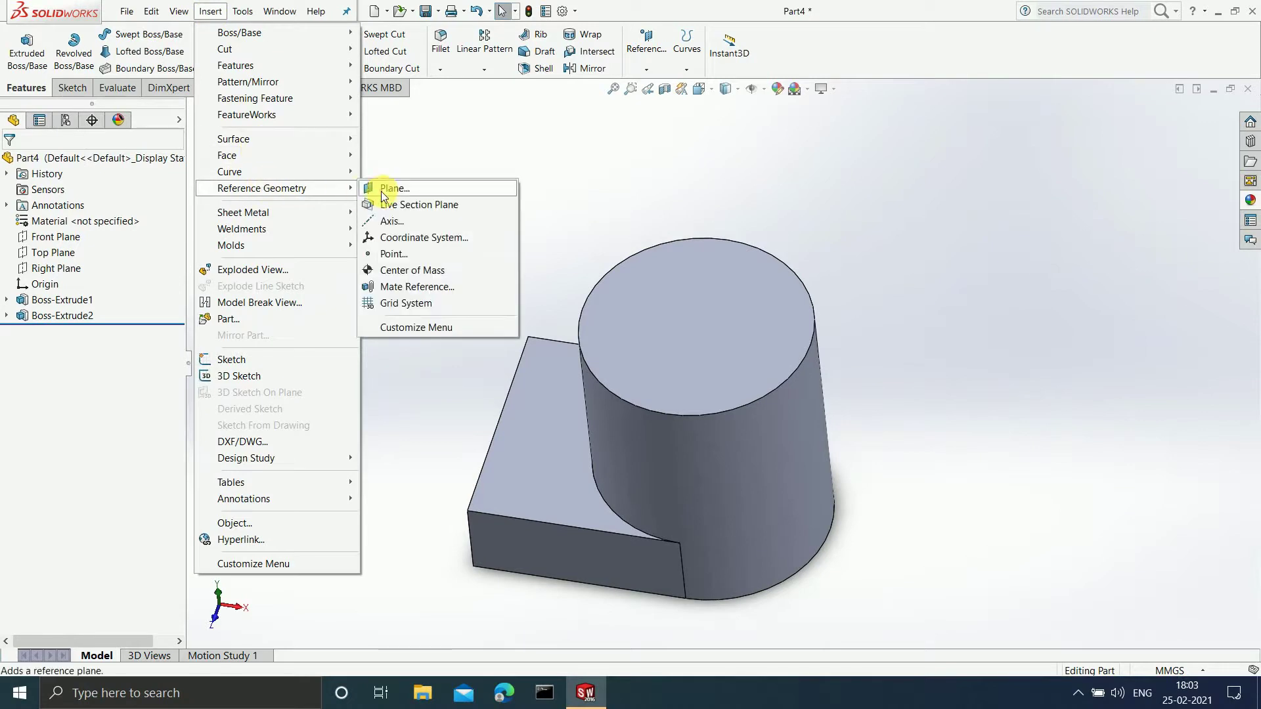
pyautogui.click(384, 191)
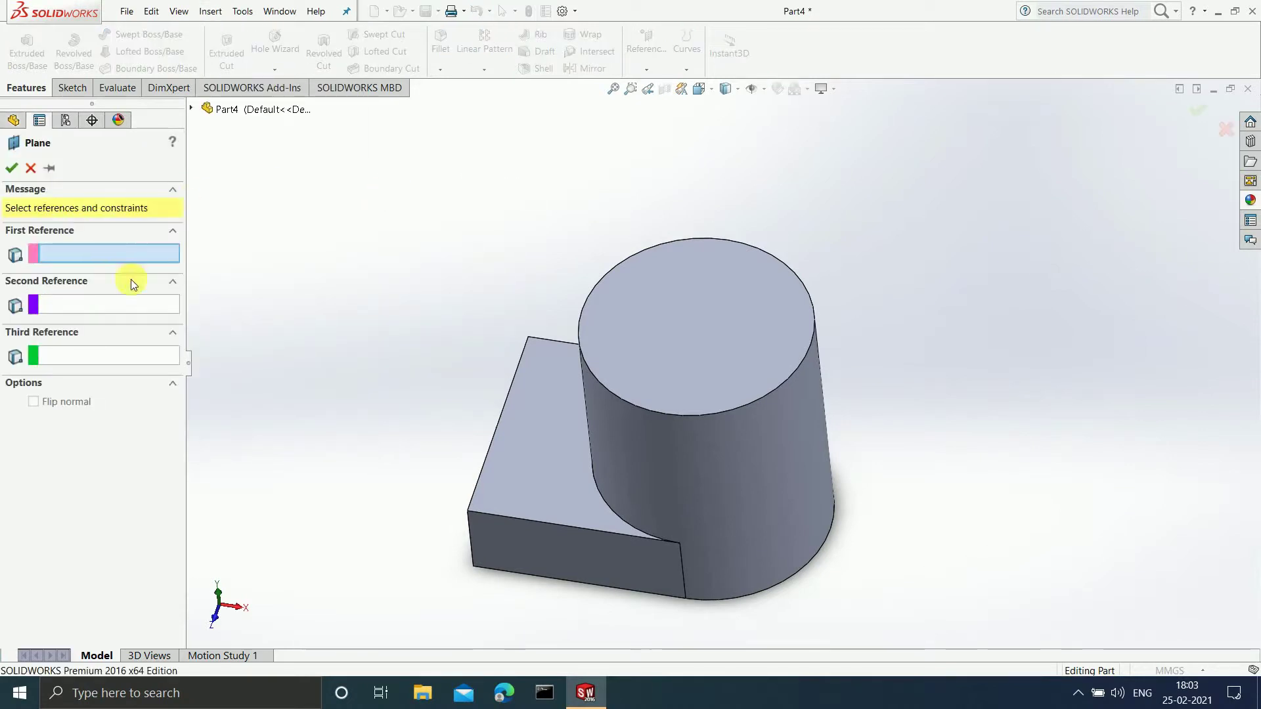
pyautogui.click(771, 431)
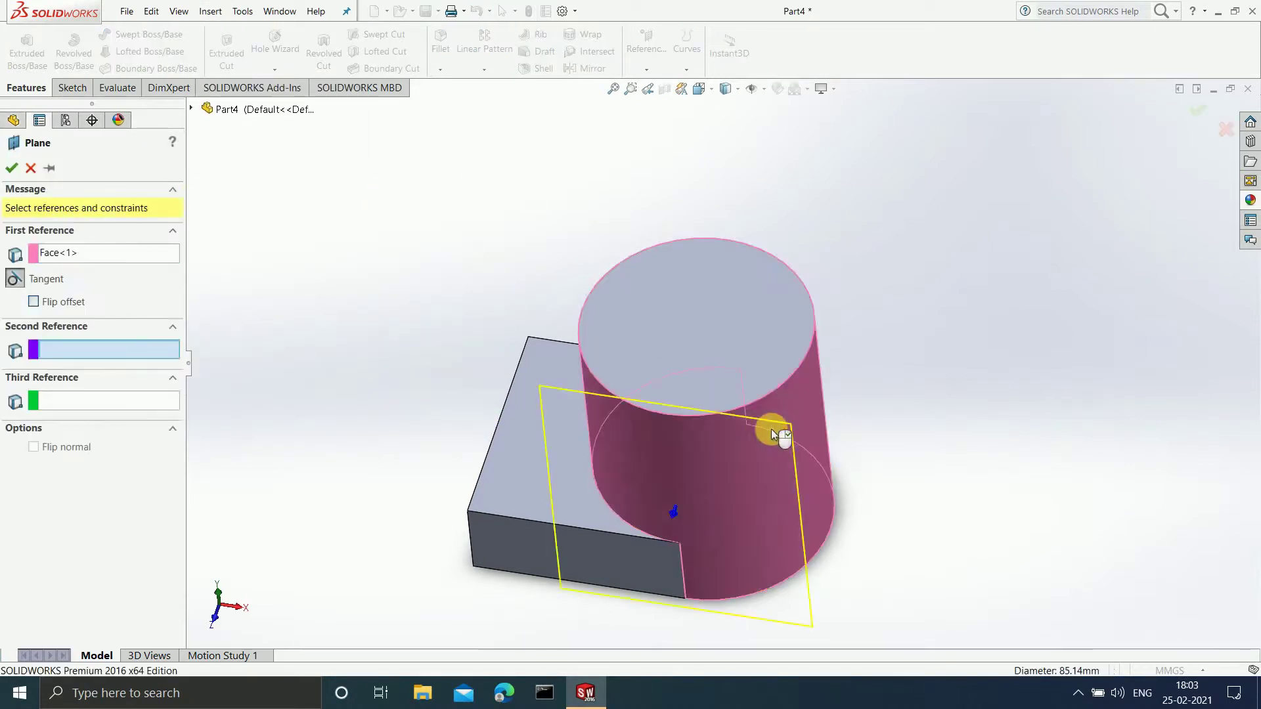
pyautogui.scroll(2, 813, 413)
pyautogui.moveTo(777, 414); pyautogui.dragTo(768, 529, button='middle')
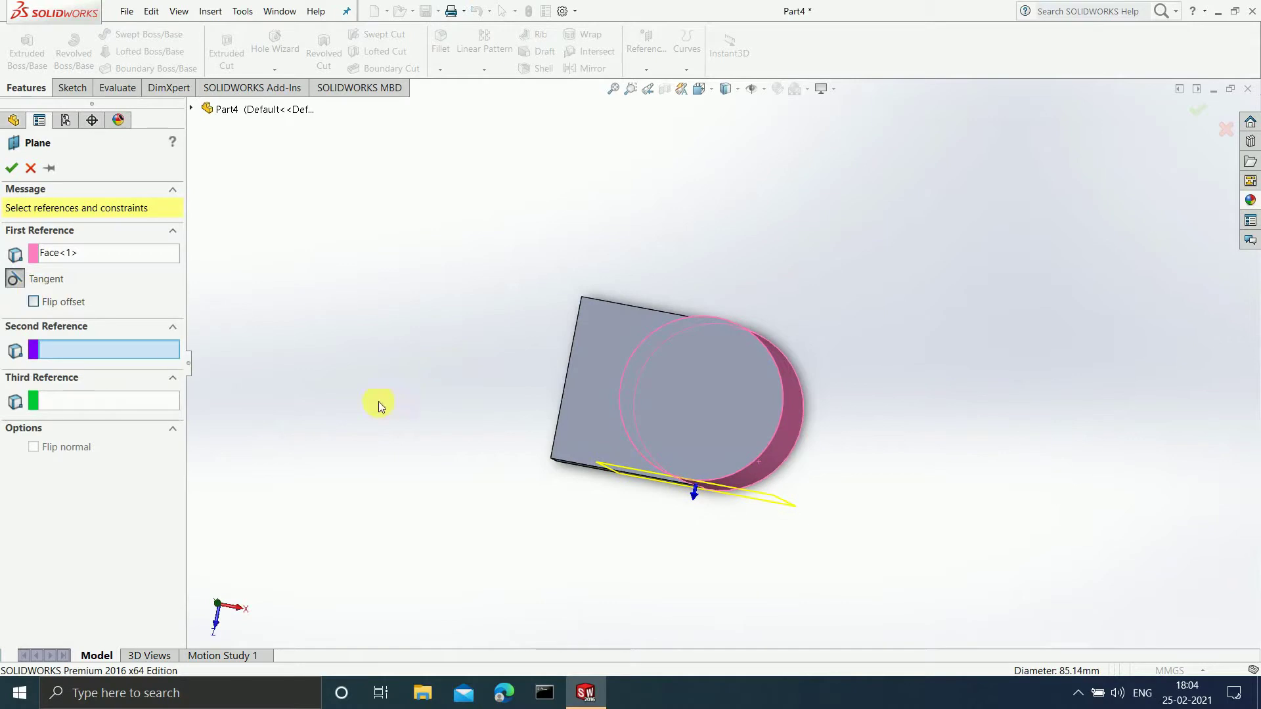
pyautogui.scroll(-1, 575, 483)
pyautogui.moveTo(828, 428); pyautogui.dragTo(878, 358, button='middle')
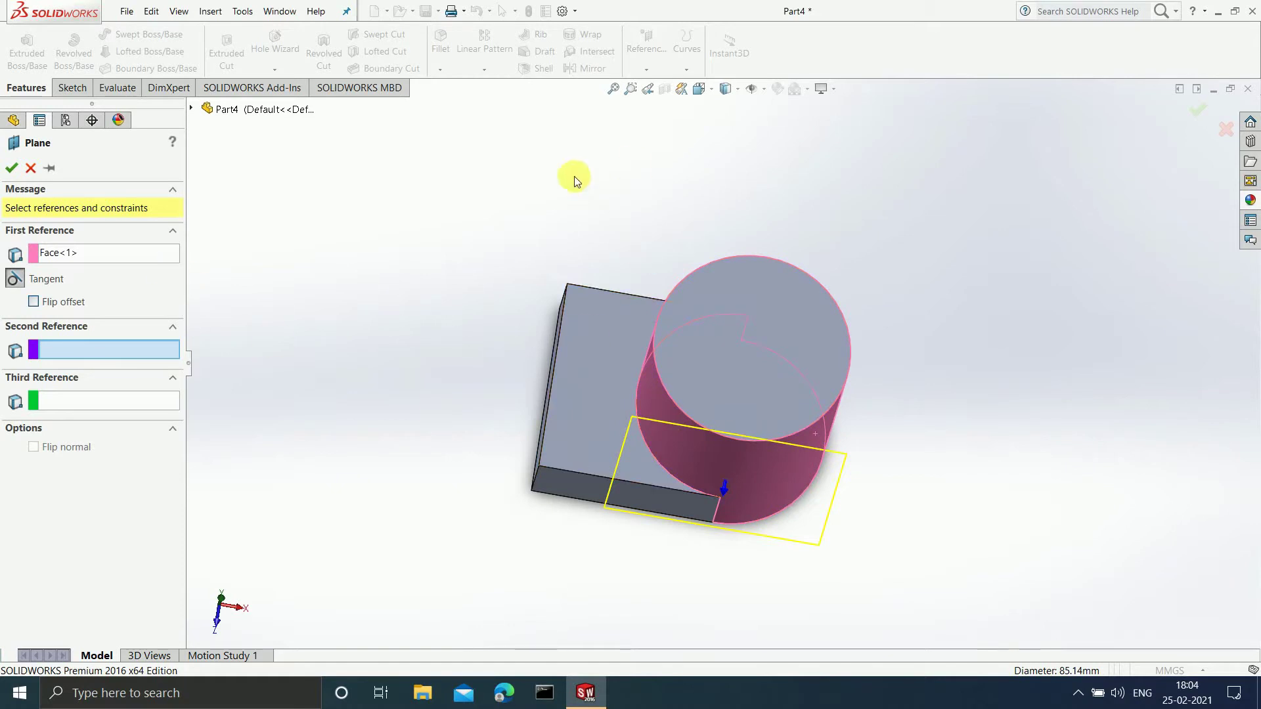
# Add the block's end face opposite the cylinder as second reference with the Perpendicular constraint and flip the offset to the other side.
pyautogui.moveTo(414, 385); pyautogui.dragTo(554, 390, button='middle')
pyautogui.click(554, 392)
pyautogui.moveTo(925, 329); pyautogui.dragTo(844, 385, button='middle')
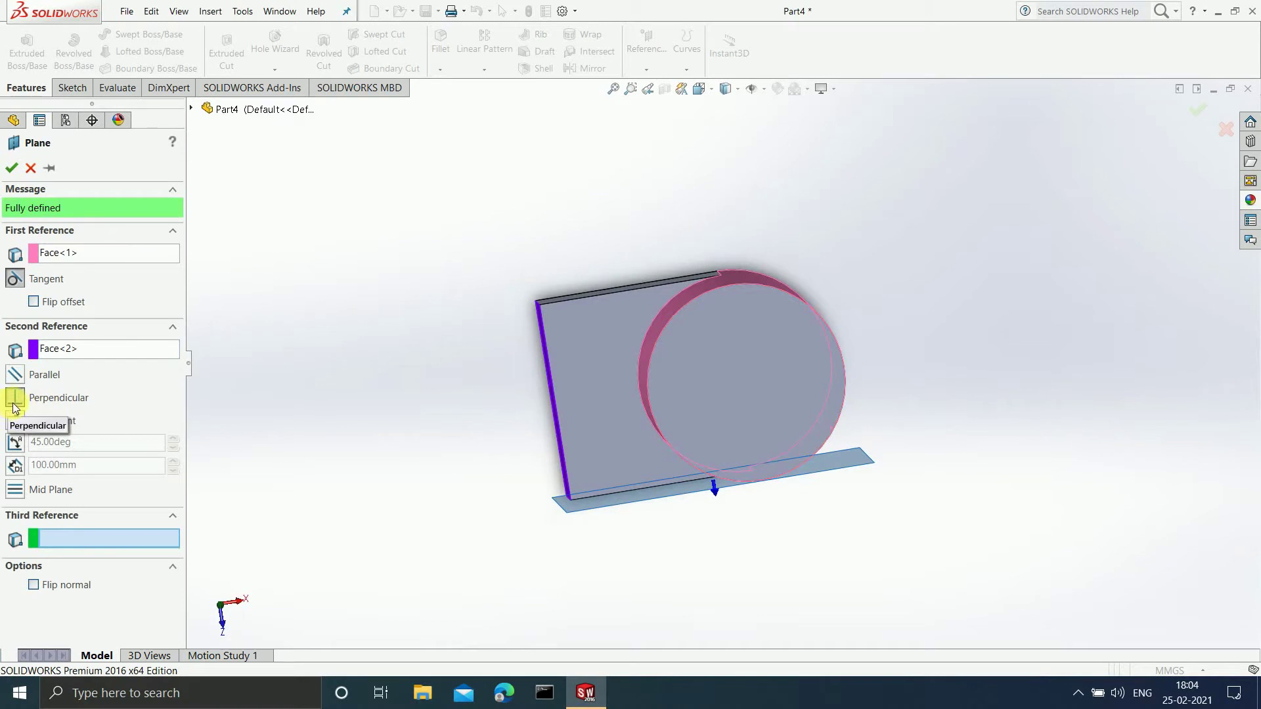
pyautogui.moveTo(534, 361)
pyautogui.mouseDown(button='middle')
pyautogui.moveTo(523, 395)
pyautogui.moveTo(536, 365)
pyautogui.mouseUp(button='middle')
pyautogui.moveTo(644, 455); pyautogui.dragTo(642, 500, button='middle')
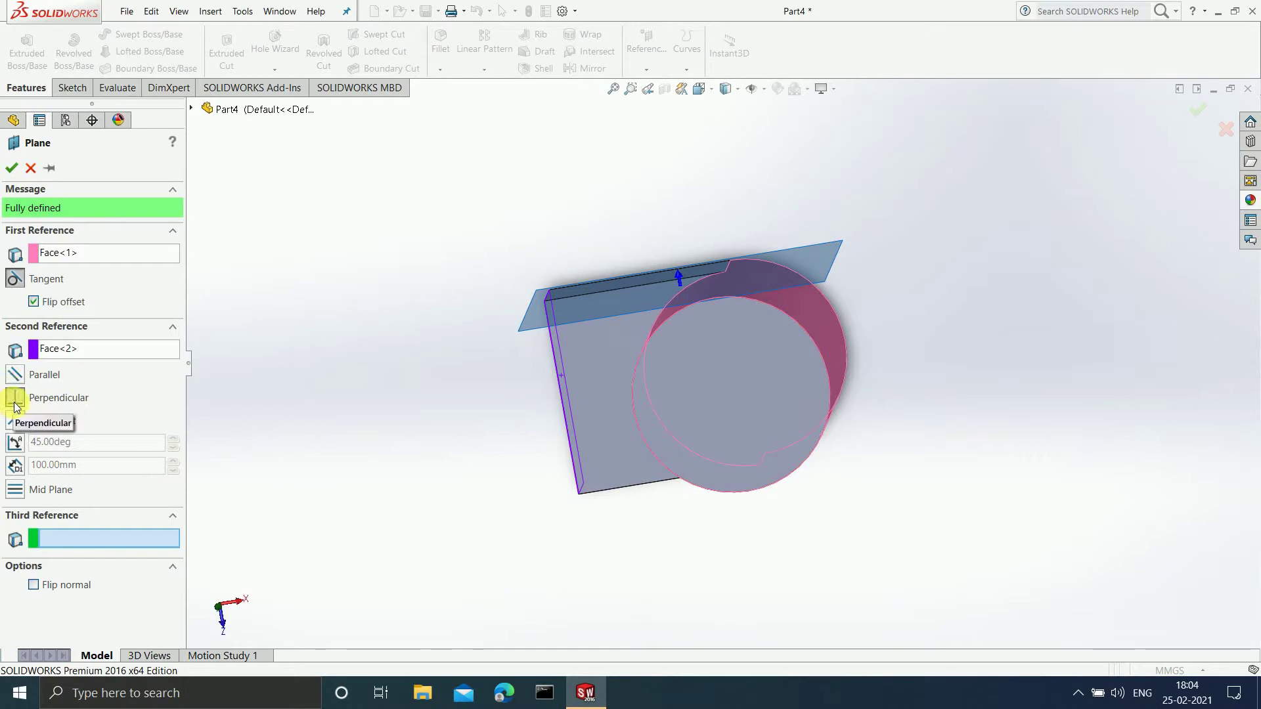
# Make the plane parallel to the block's end face, turn off Flip offset and create it tangent to the cylinder's far side.
pyautogui.click(15, 373)
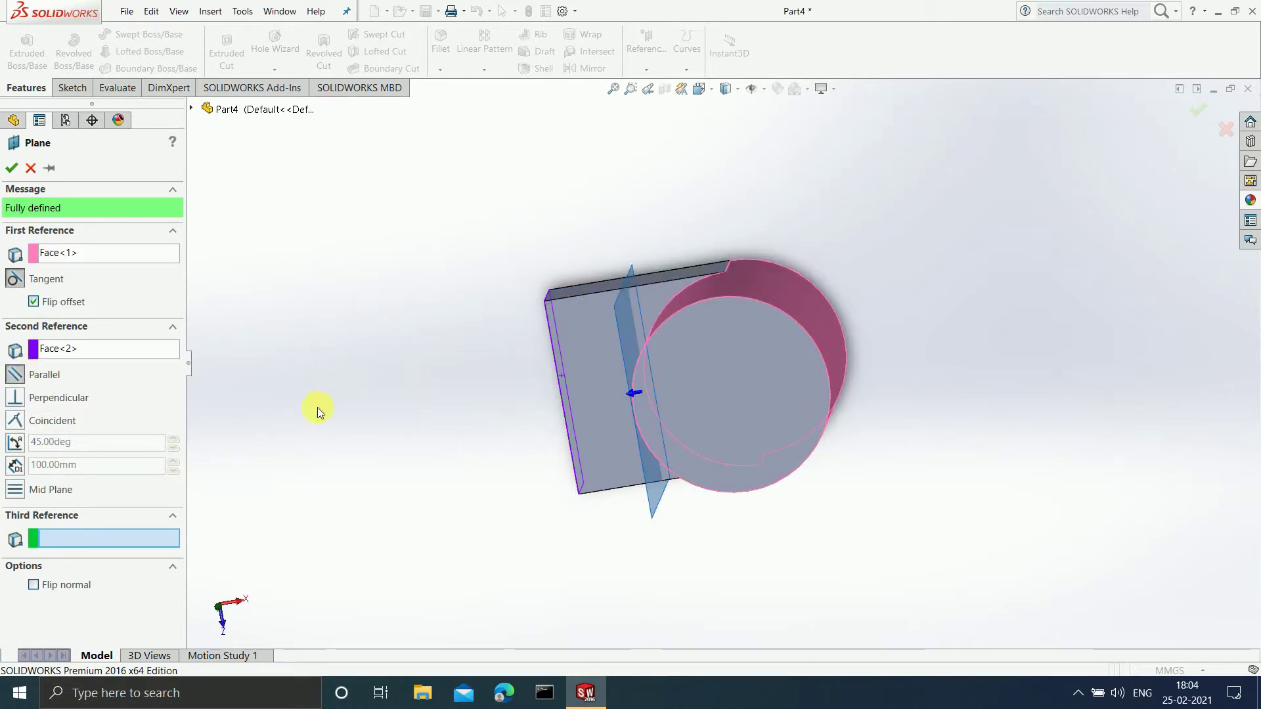
pyautogui.moveTo(566, 452); pyautogui.dragTo(727, 324, button='middle')
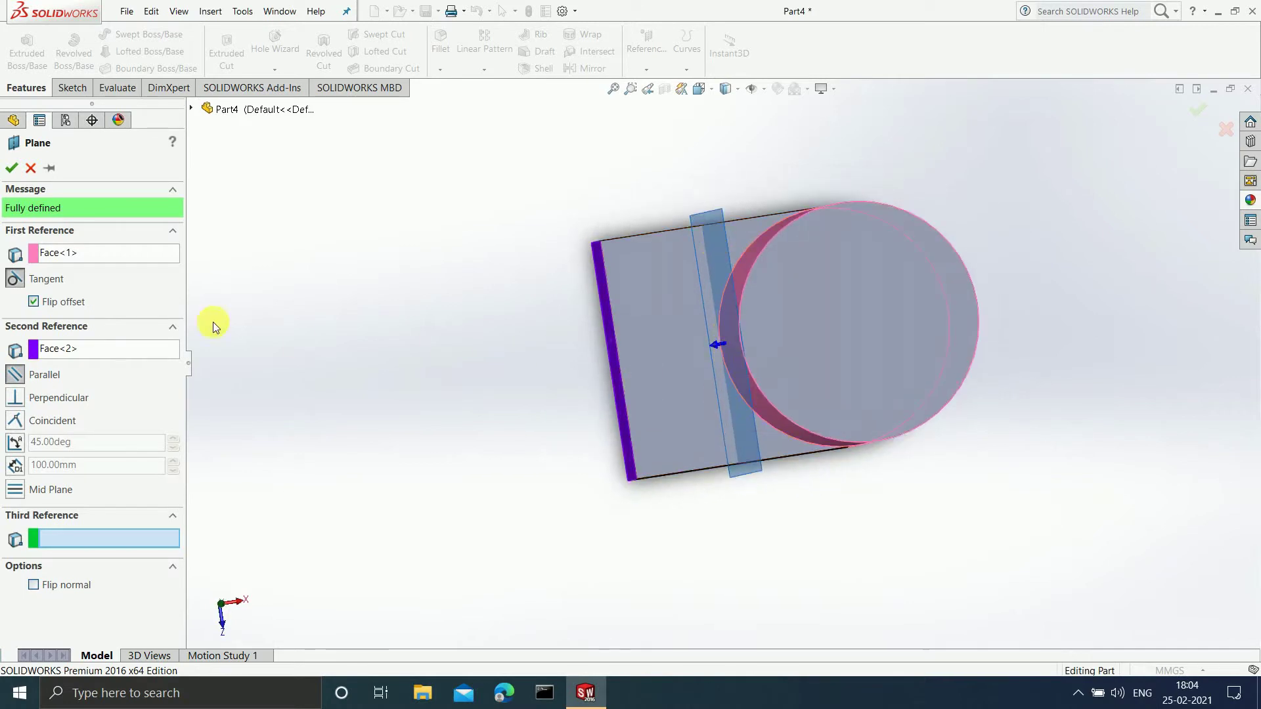
pyautogui.click(50, 299)
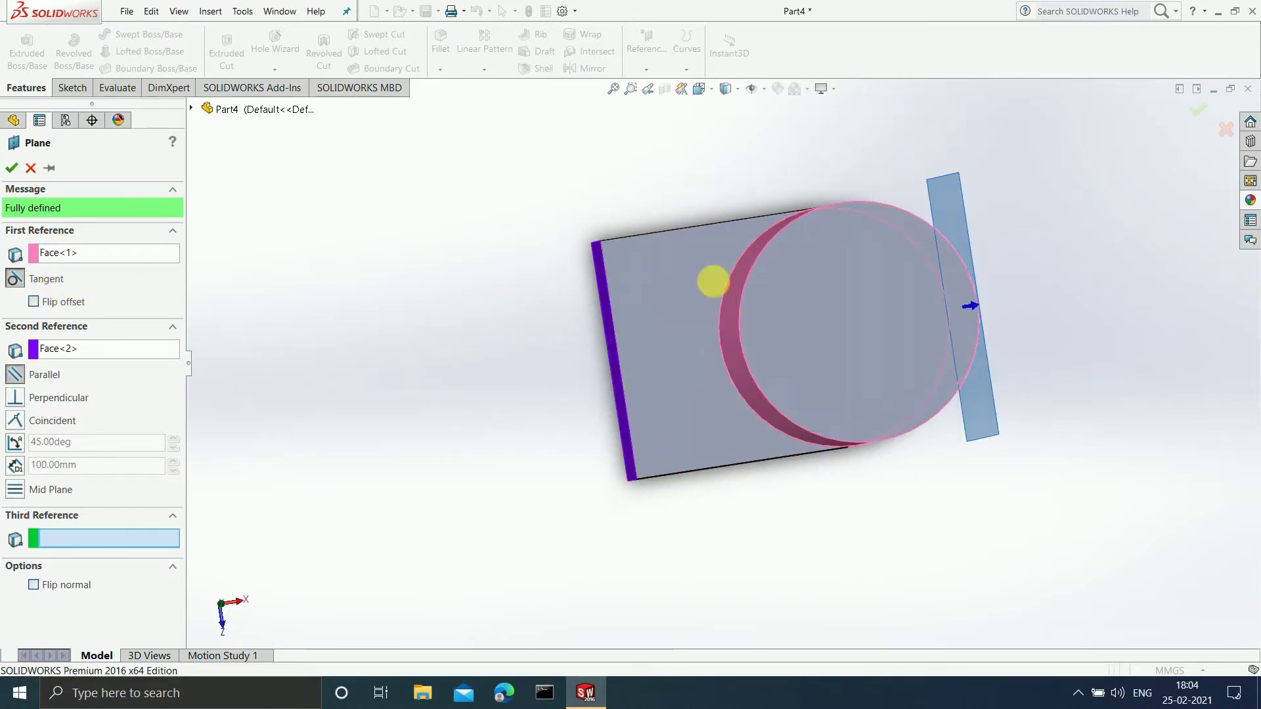
pyautogui.moveTo(1116, 281)
pyautogui.mouseDown(button='middle')
pyautogui.moveTo(1002, 298)
pyautogui.moveTo(1100, 297)
pyautogui.mouseUp(button='middle')
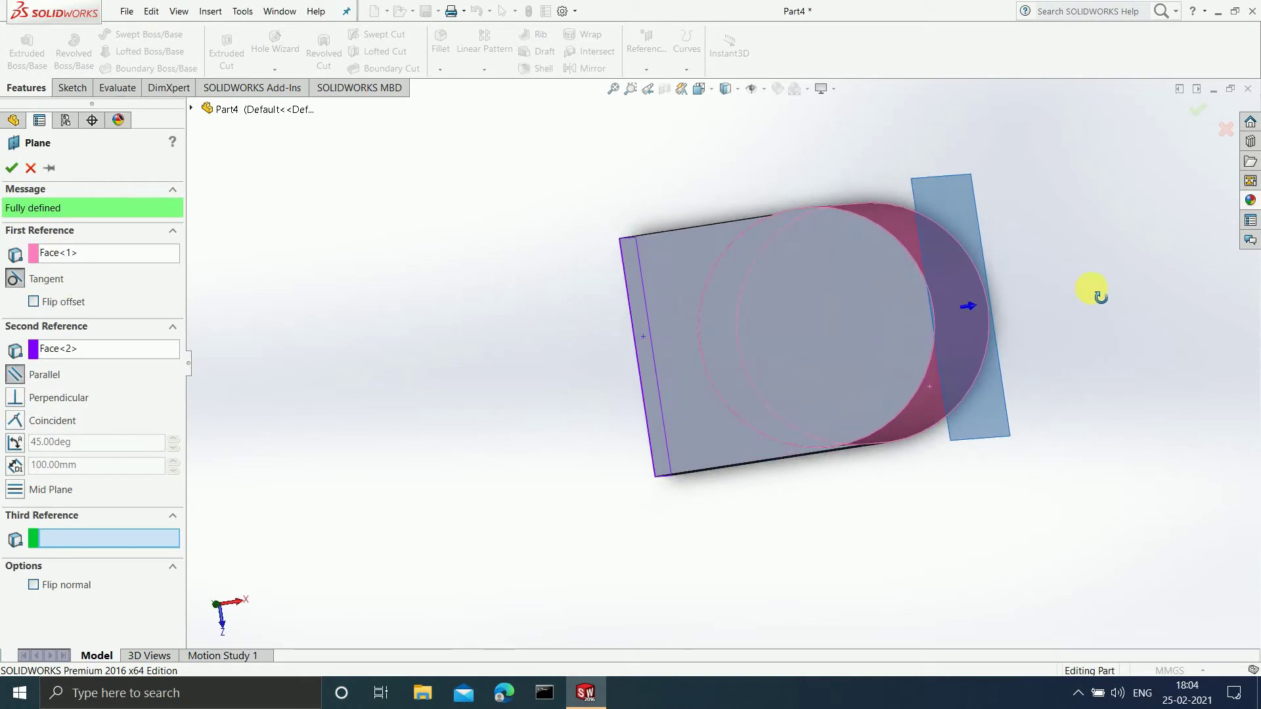
pyautogui.click(1196, 116)
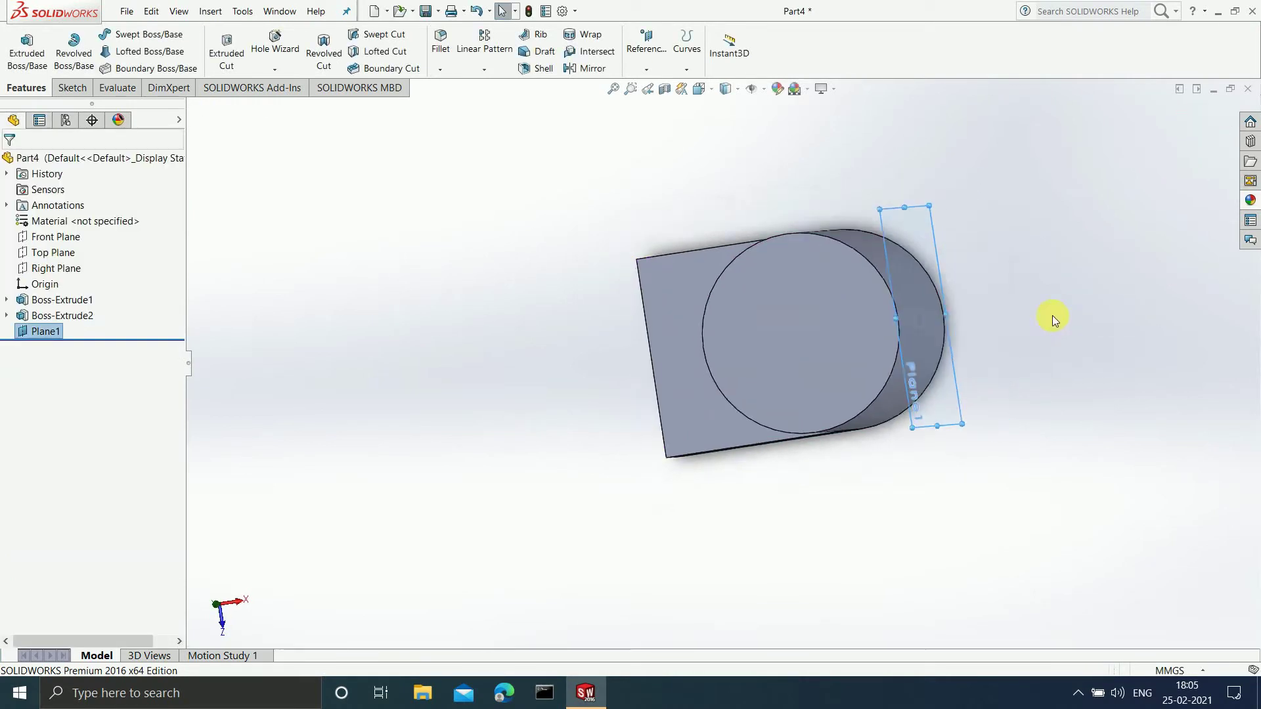
pyautogui.moveTo(926, 425); pyautogui.dragTo(987, 396, button='middle')
pyautogui.click(987, 397)
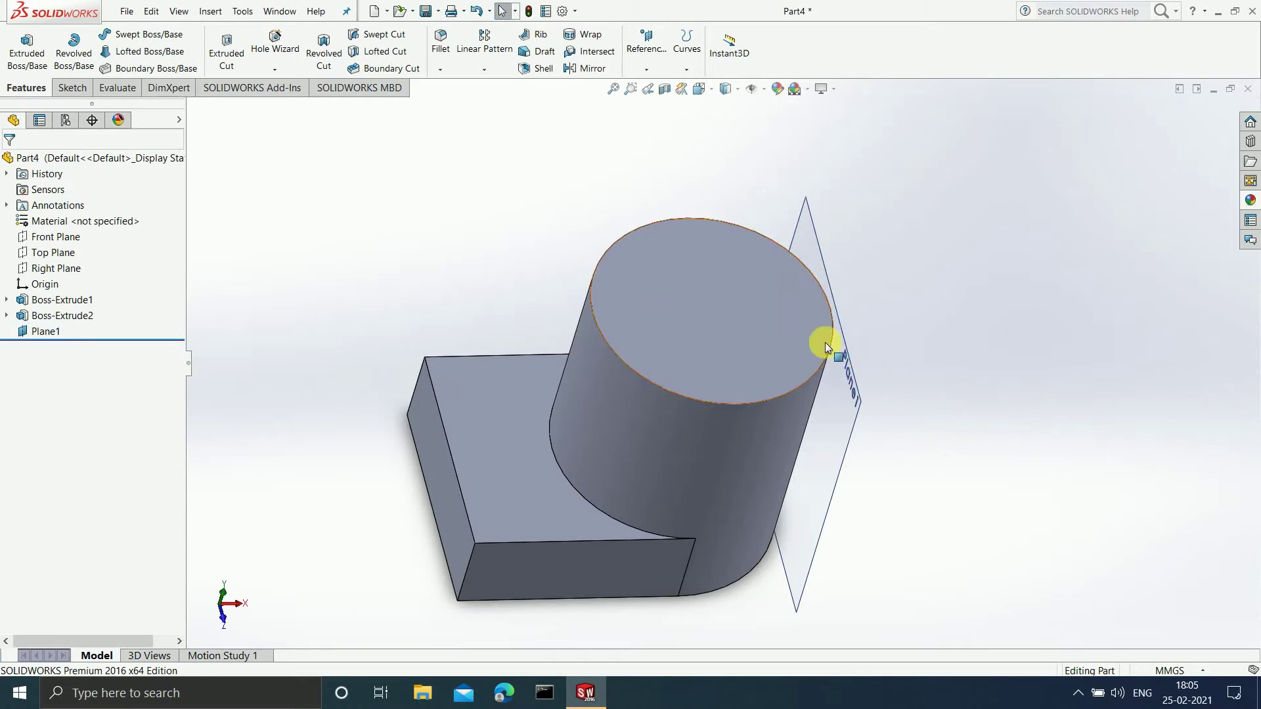
# Insert a live section plane using the block's end face opposite the cylinder as the initial sectioning plane.
pyautogui.click(213, 13)
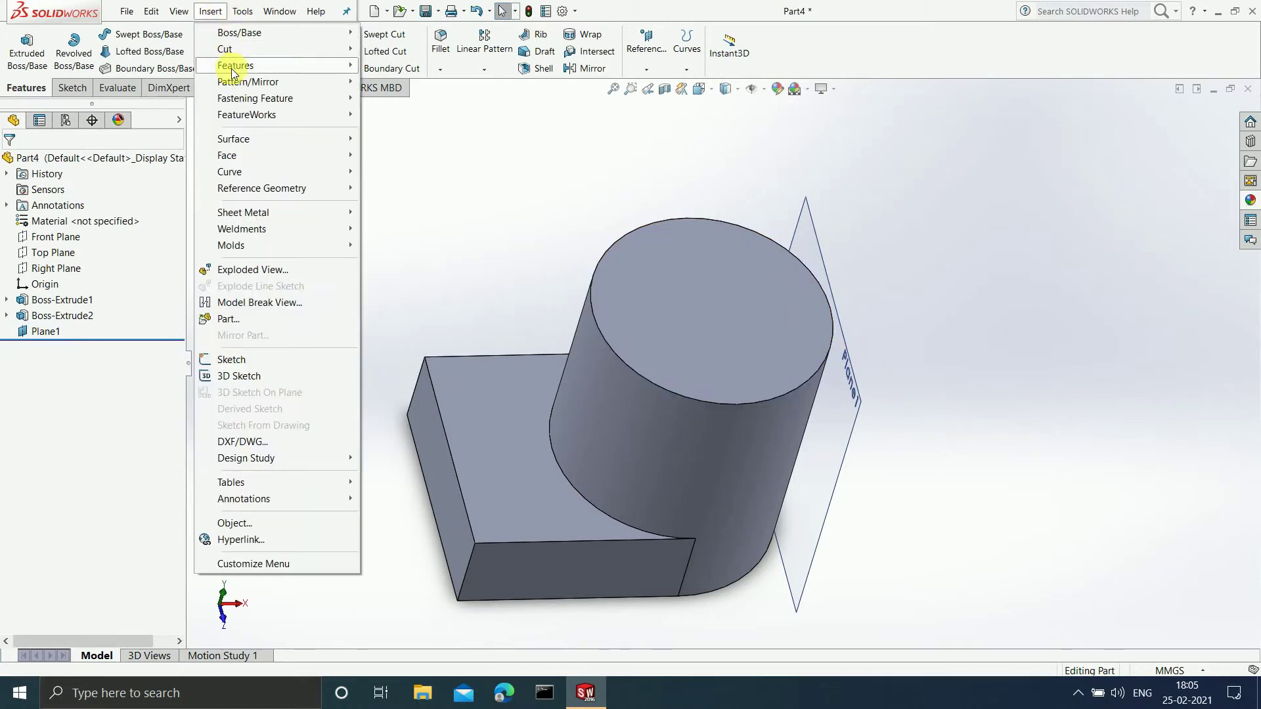
pyautogui.moveTo(255, 191)
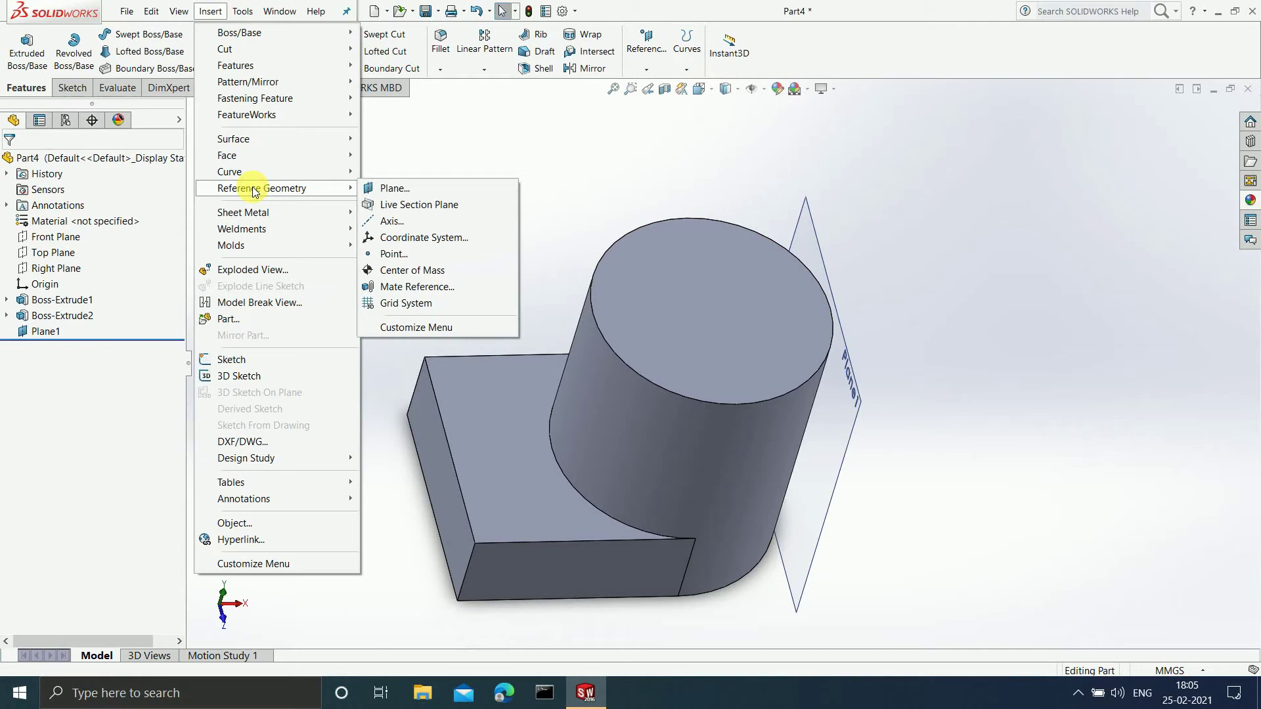
pyautogui.click(402, 208)
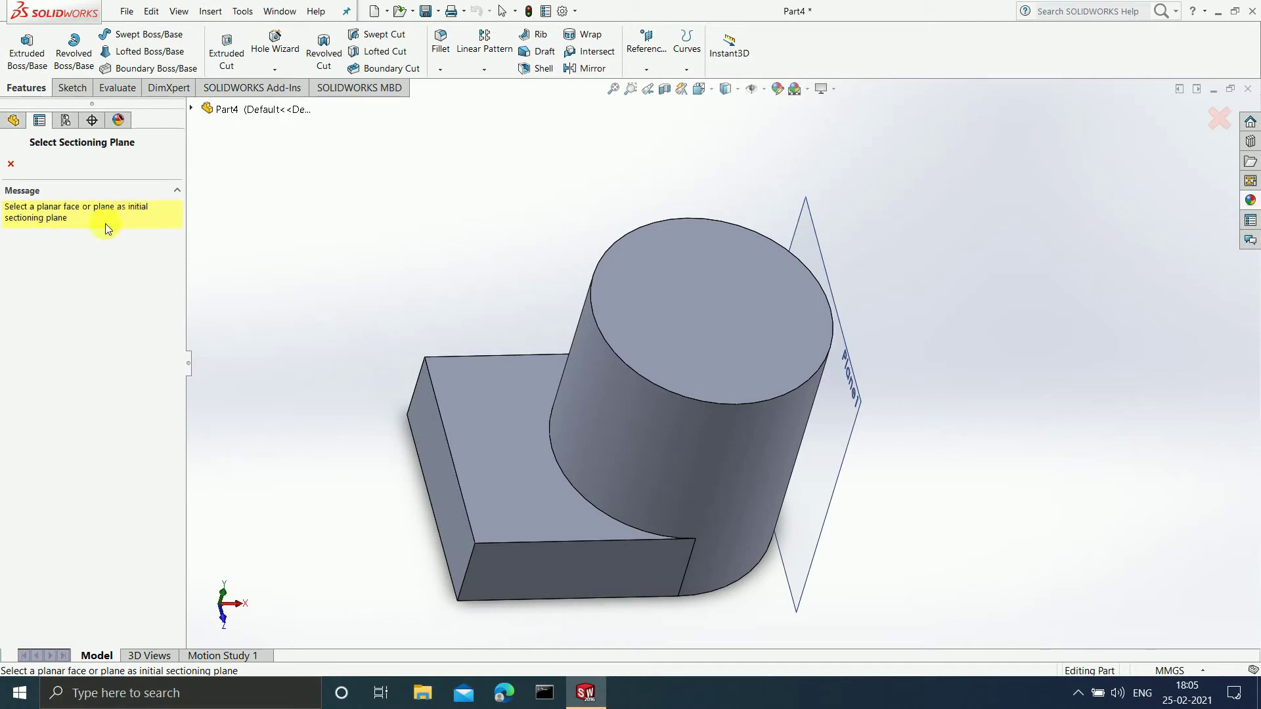
pyautogui.click(432, 430)
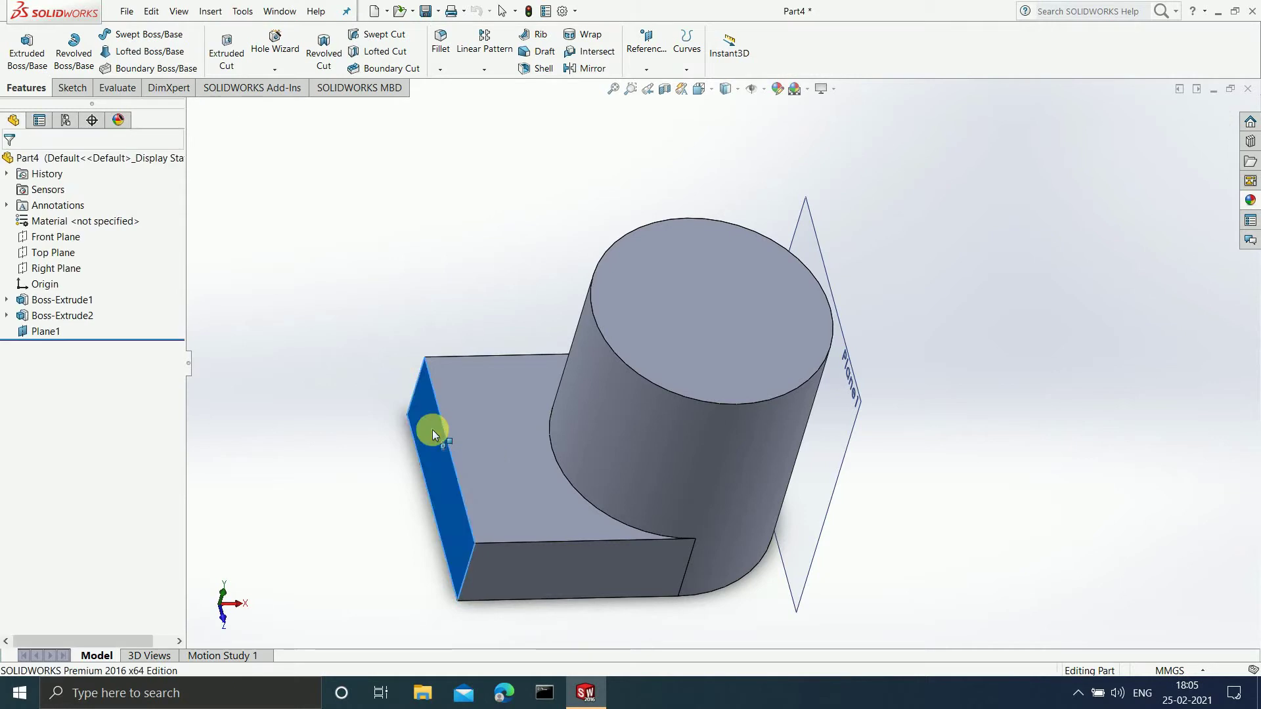
pyautogui.scroll(-3, 427, 473)
pyautogui.scroll(2, 716, 444)
pyautogui.moveTo(716, 443); pyautogui.dragTo(788, 414, button='middle')
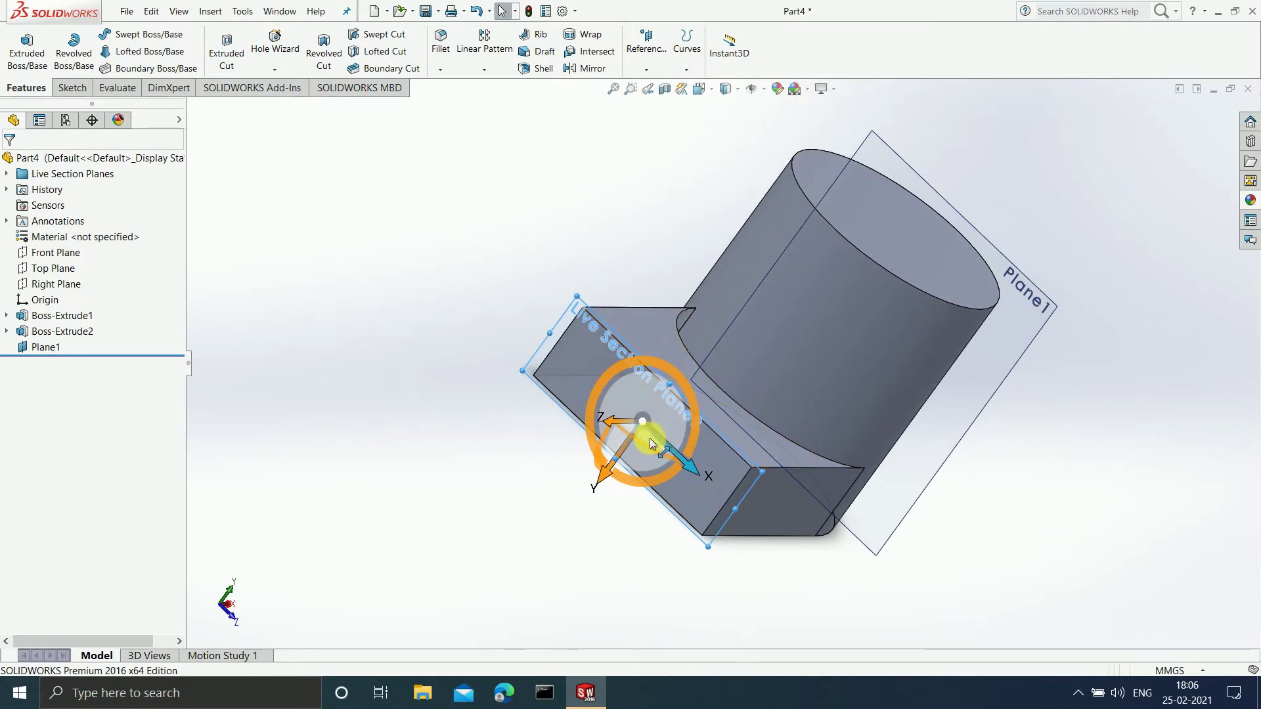
# Move the live section plane along the block's end face until it lies below the block's lower edge.
pyautogui.moveTo(651, 435); pyautogui.dragTo(736, 545)
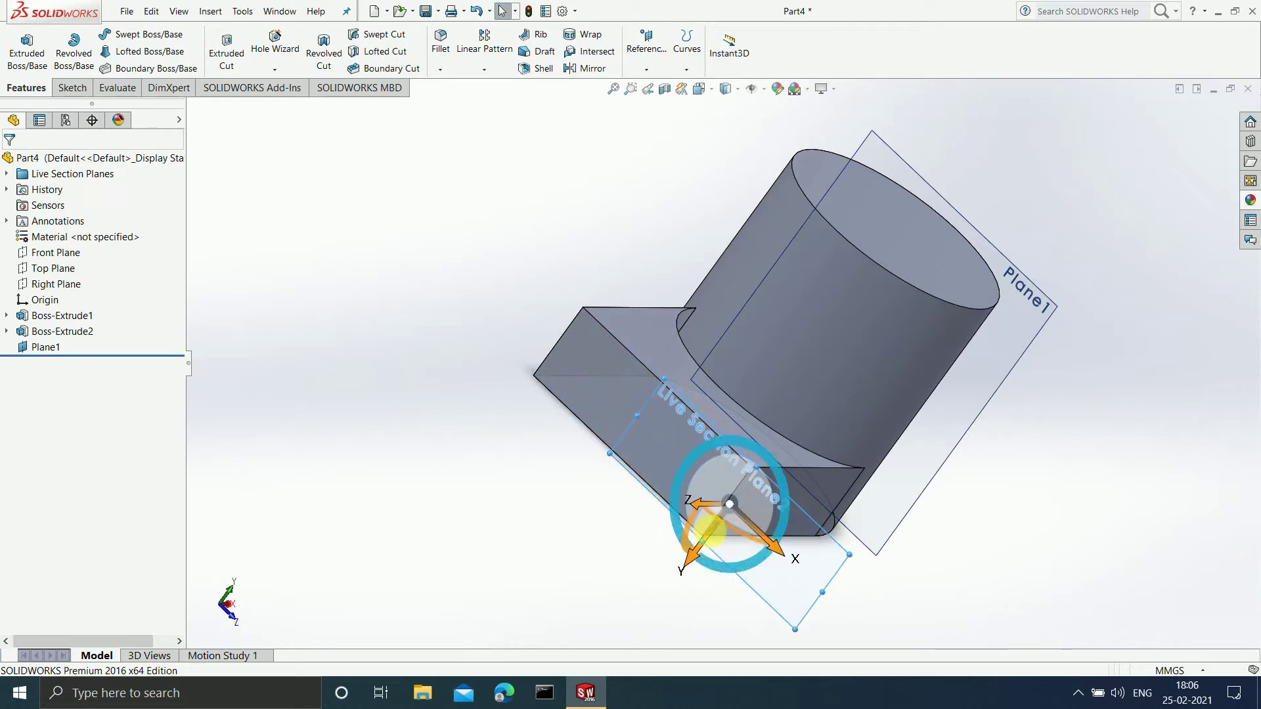
pyautogui.moveTo(708, 503); pyautogui.dragTo(617, 551)
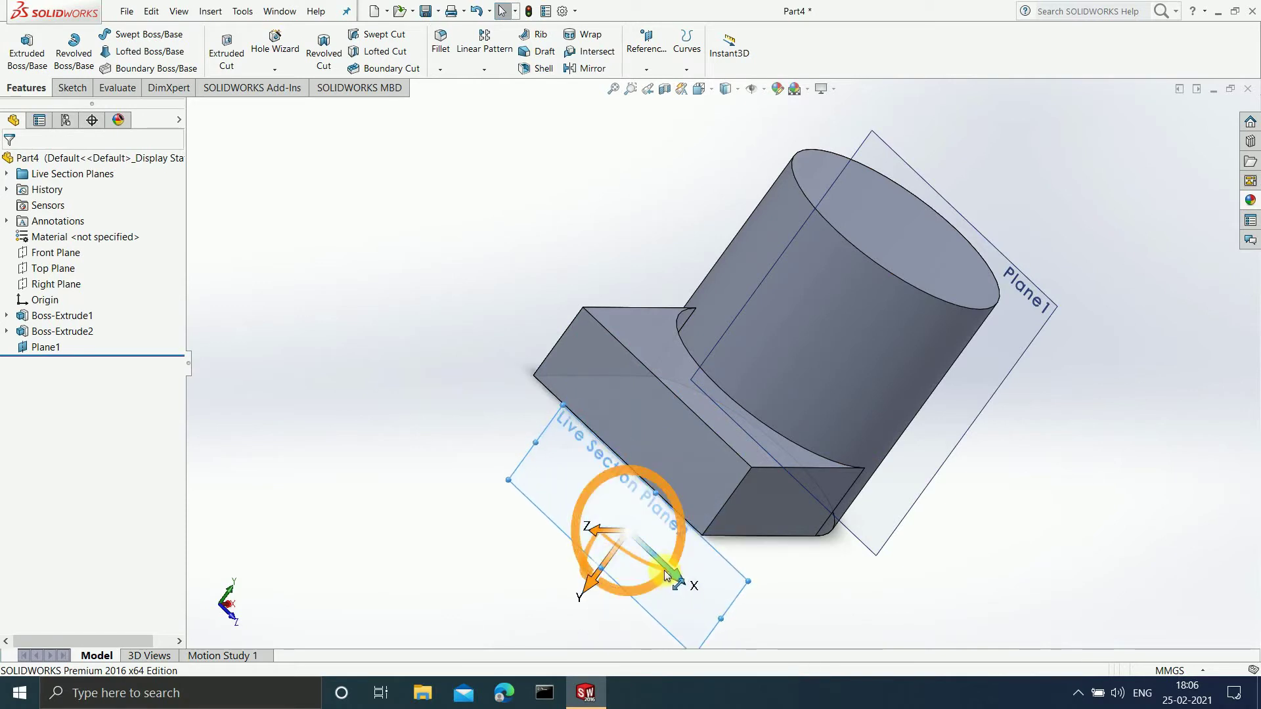
pyautogui.moveTo(665, 573)
pyautogui.mouseDown()
pyautogui.moveTo(647, 563)
pyautogui.moveTo(669, 587)
pyautogui.mouseUp()
# Rotate the live section plane about its normal and shift it back towards the block's end face.
pyautogui.moveTo(675, 496)
pyautogui.mouseDown()
pyautogui.moveTo(690, 530)
pyautogui.moveTo(686, 511)
pyautogui.mouseUp()
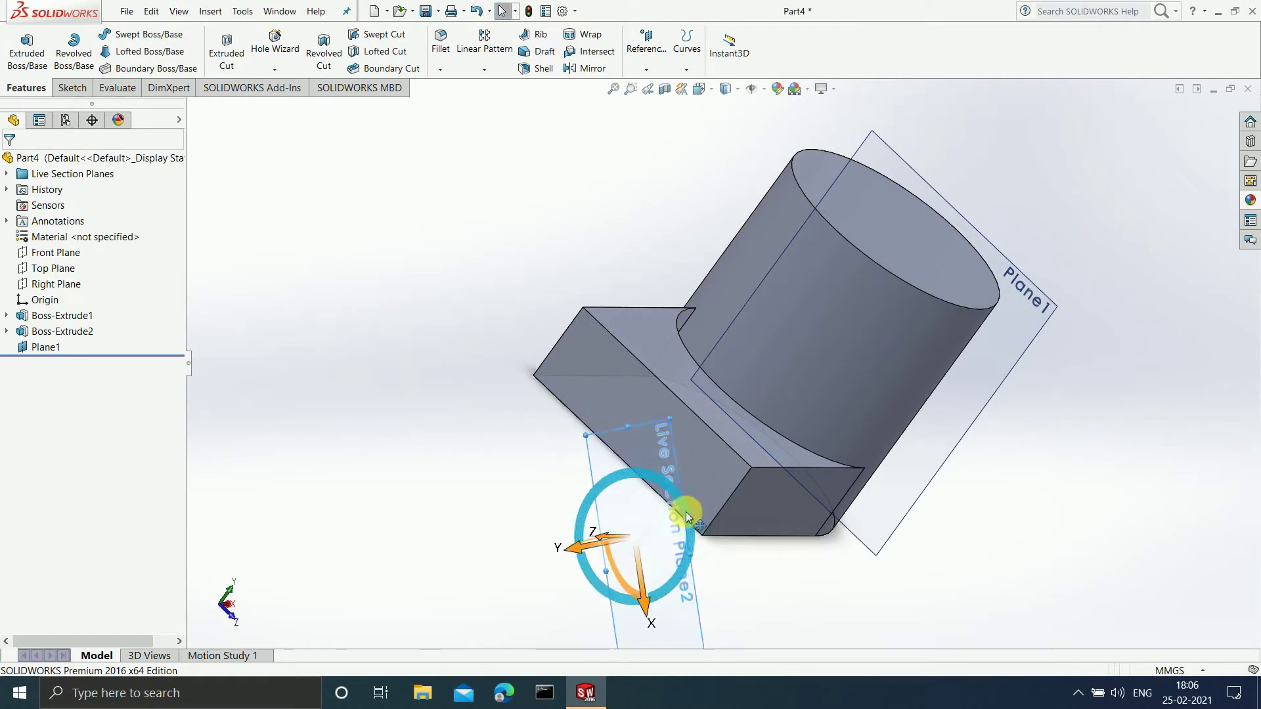
pyautogui.scroll(-2, 611, 555)
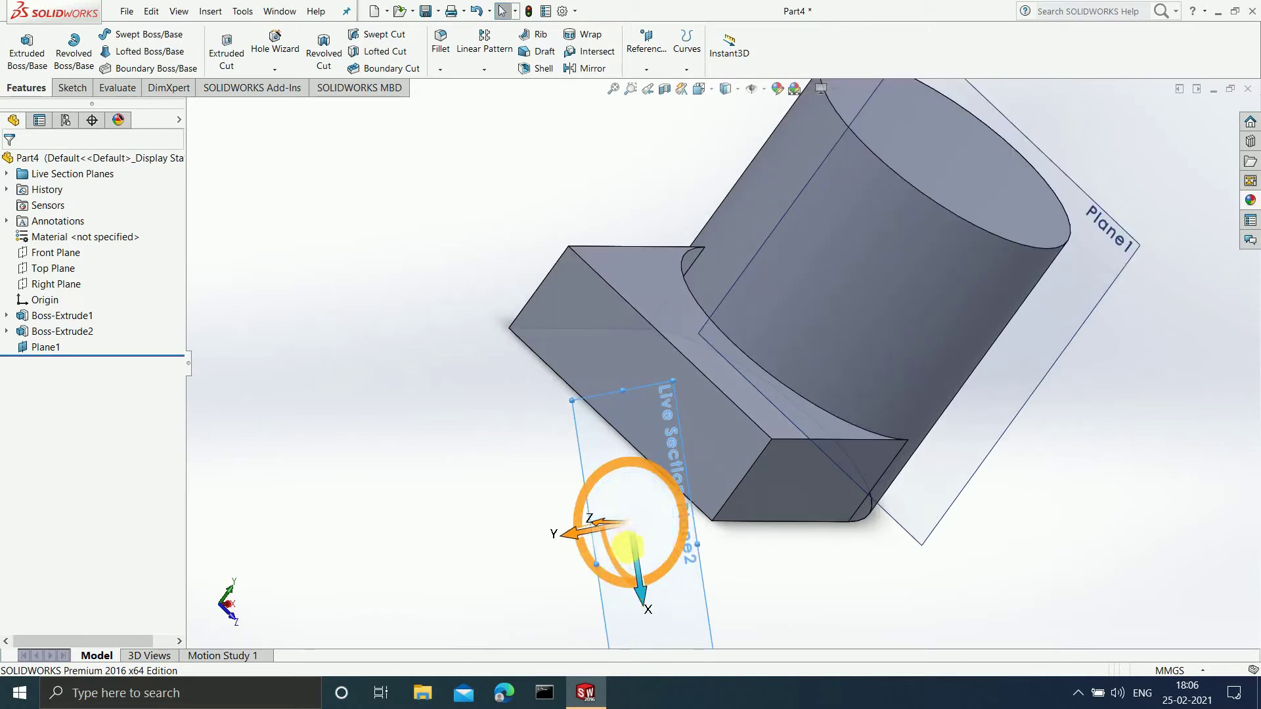
pyautogui.moveTo(631, 560); pyautogui.dragTo(601, 546)
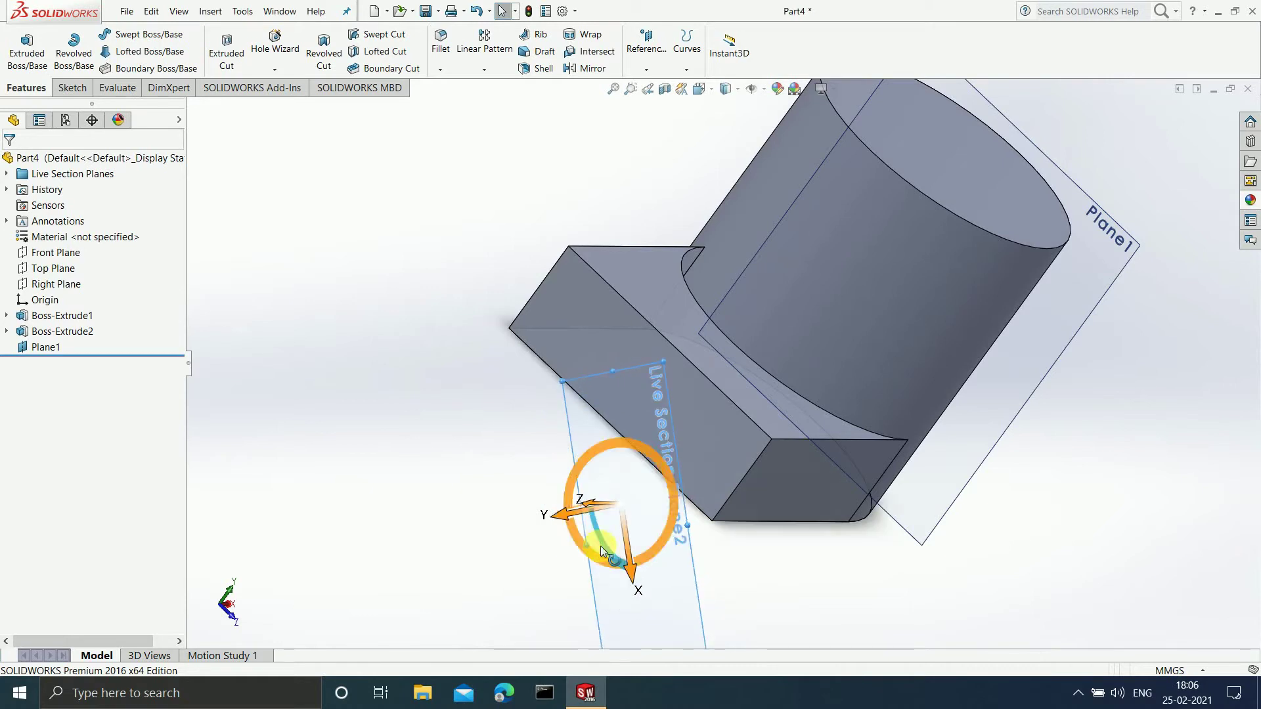
pyautogui.moveTo(549, 558); pyautogui.dragTo(671, 483, button='middle')
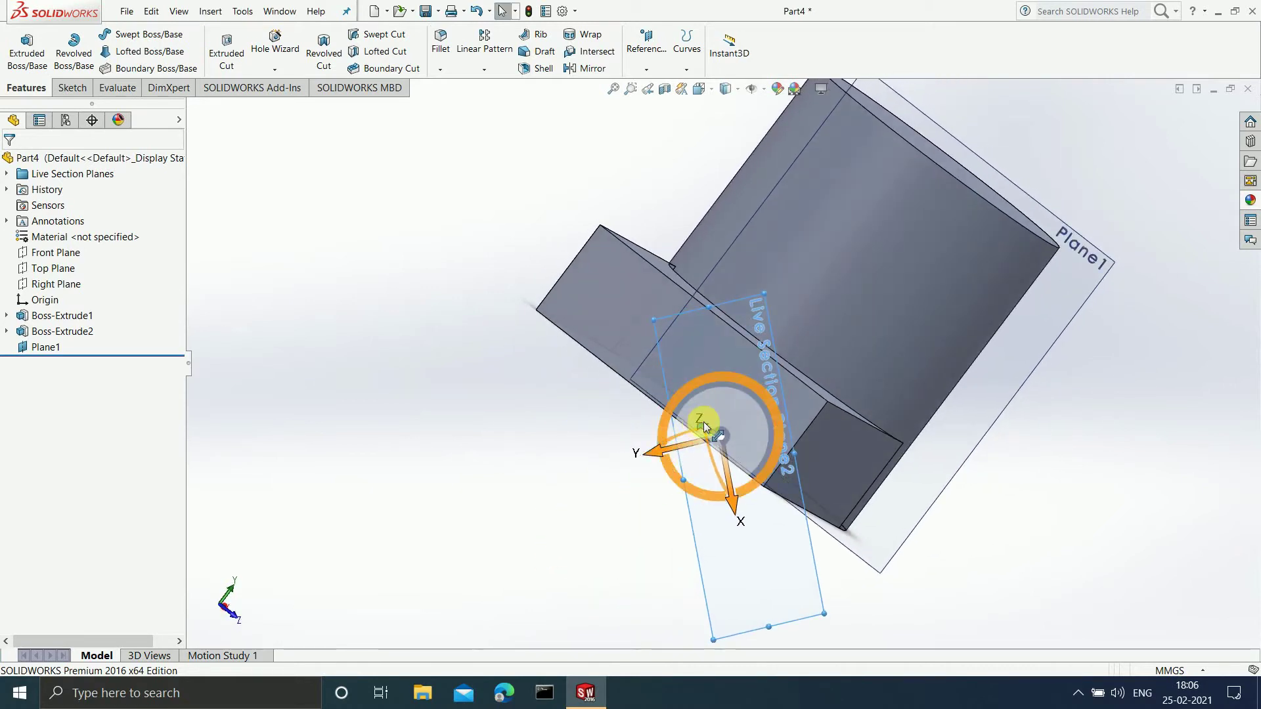
pyautogui.moveTo(662, 442); pyautogui.dragTo(703, 419)
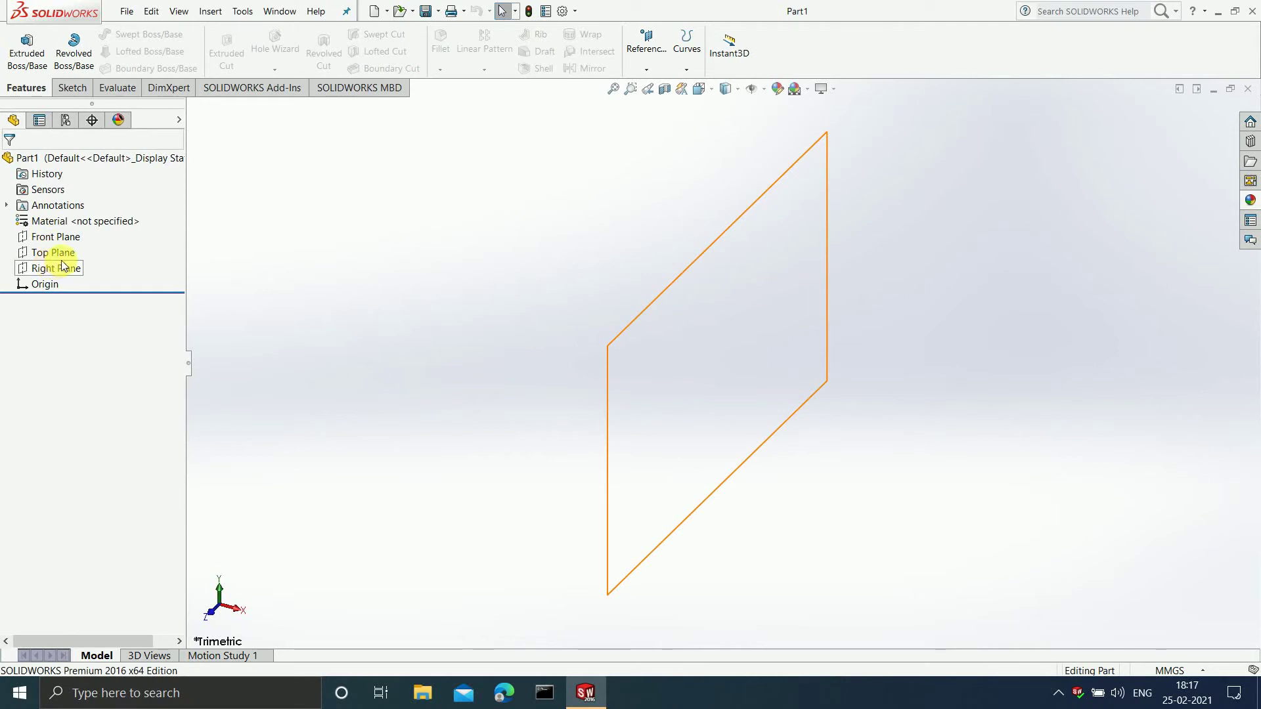
# In the empty Part1, create a reference plane offset 40 mm from the Front Plane.
pyautogui.click(63, 238)
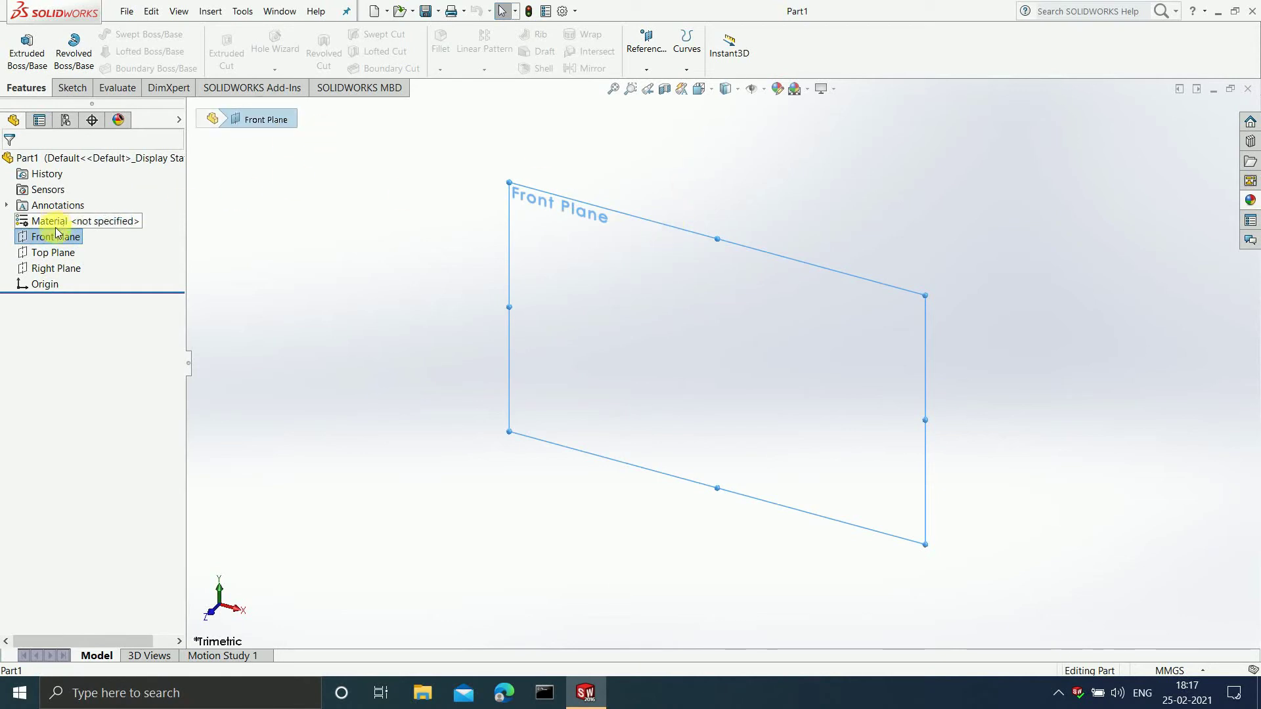
pyautogui.click(209, 12)
pyautogui.moveTo(249, 186)
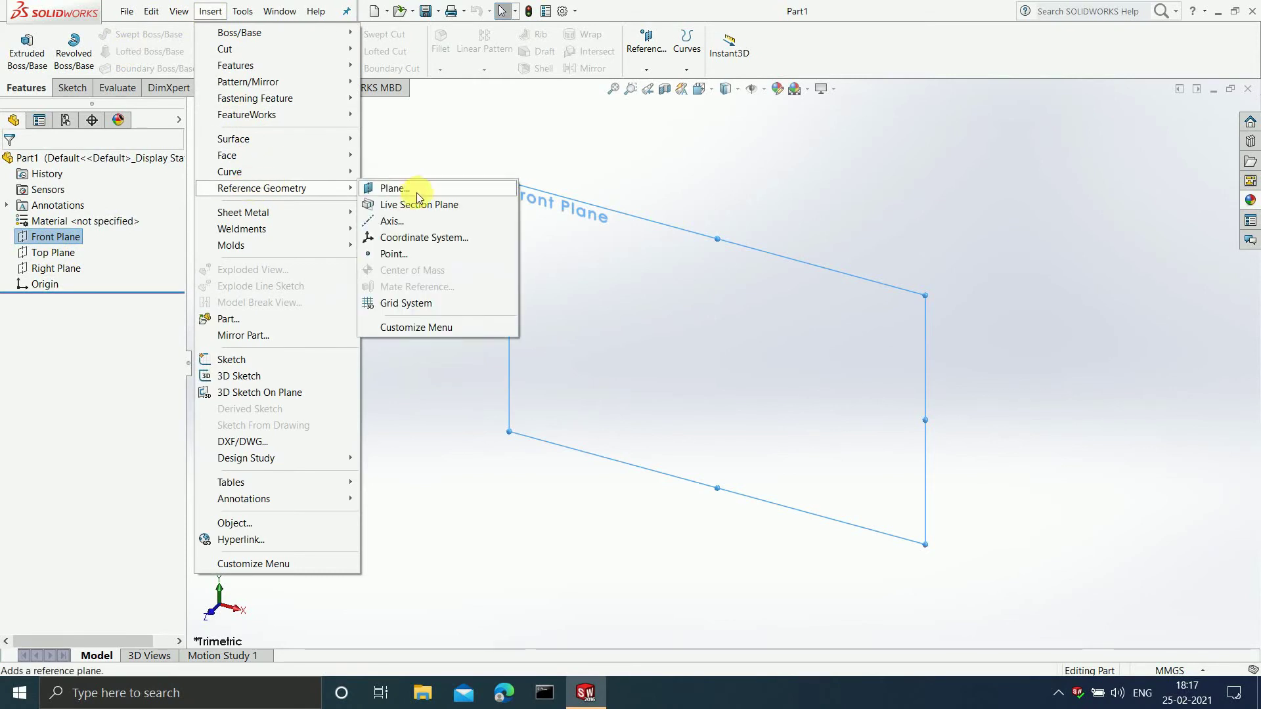
pyautogui.click(417, 189)
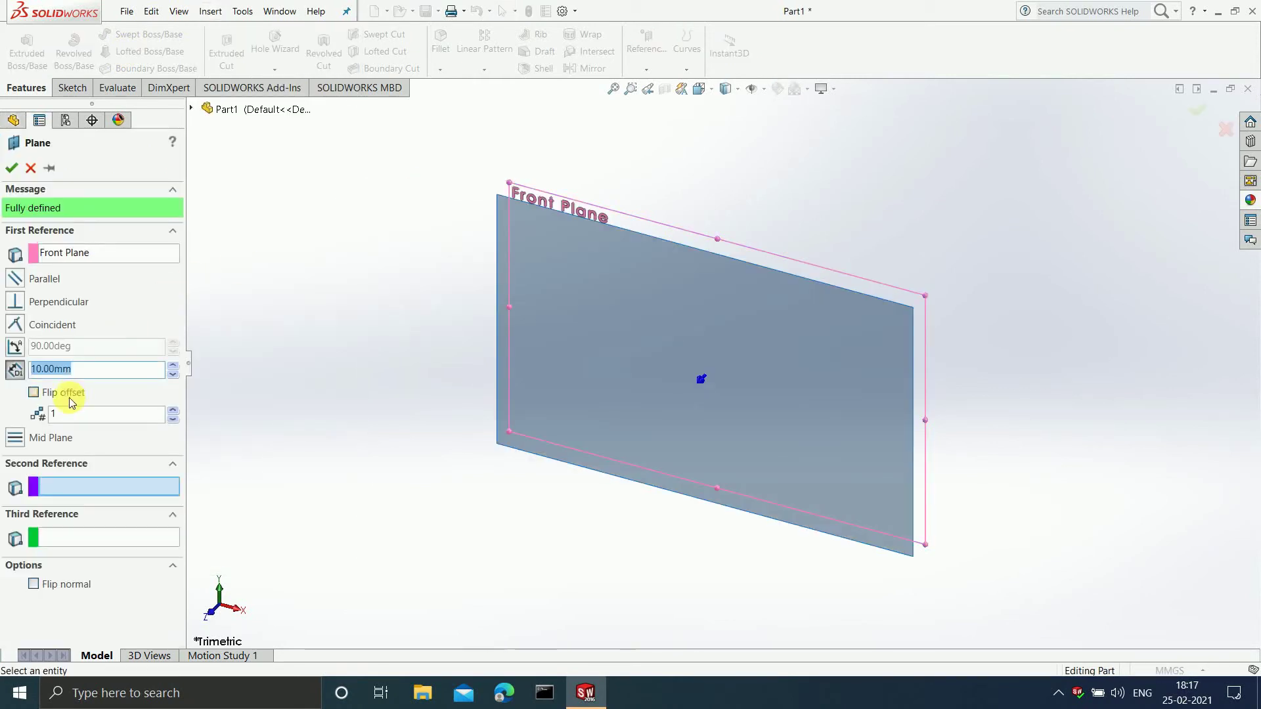
pyautogui.write('40')
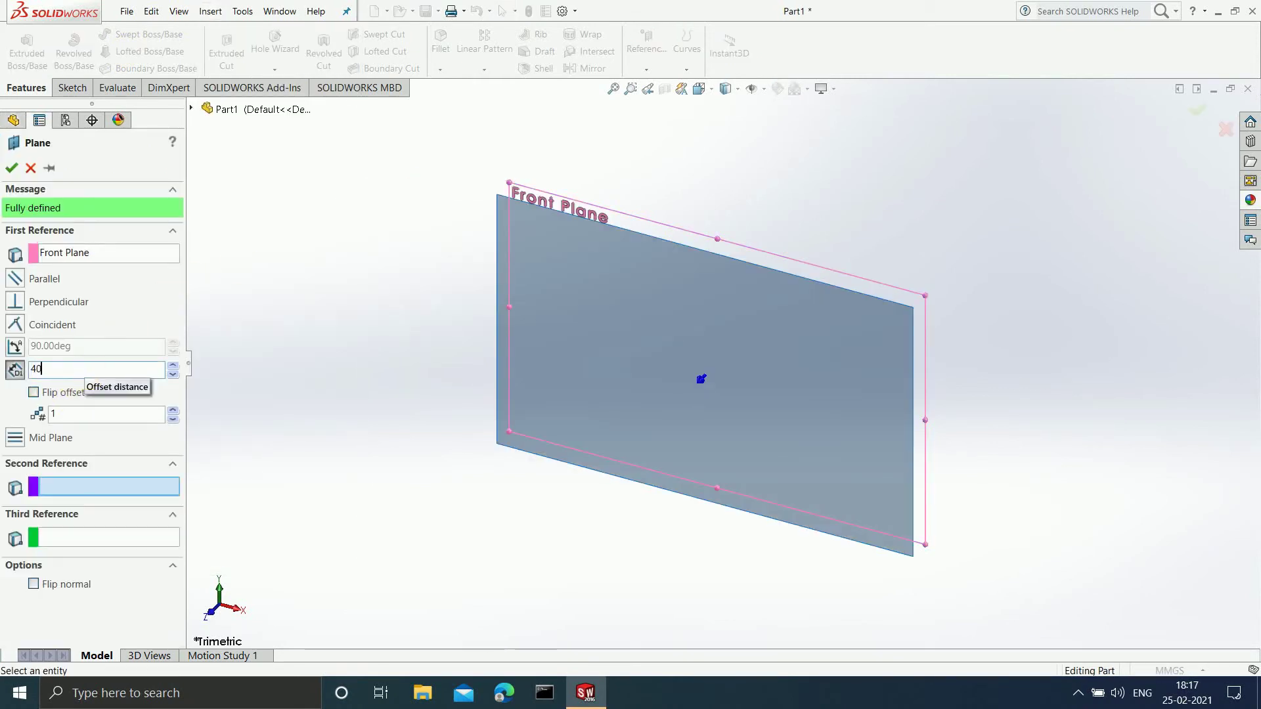
pyautogui.press('Return')
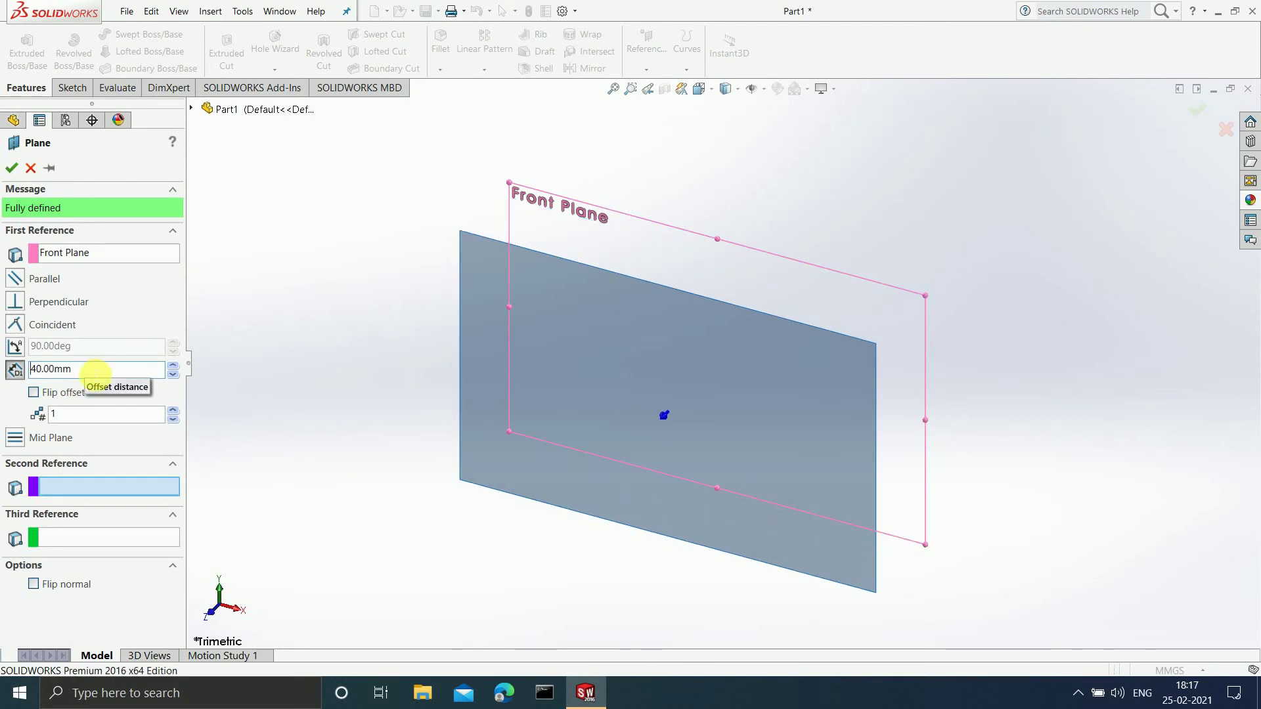
pyautogui.moveTo(1097, 309); pyautogui.dragTo(884, 357, button='middle')
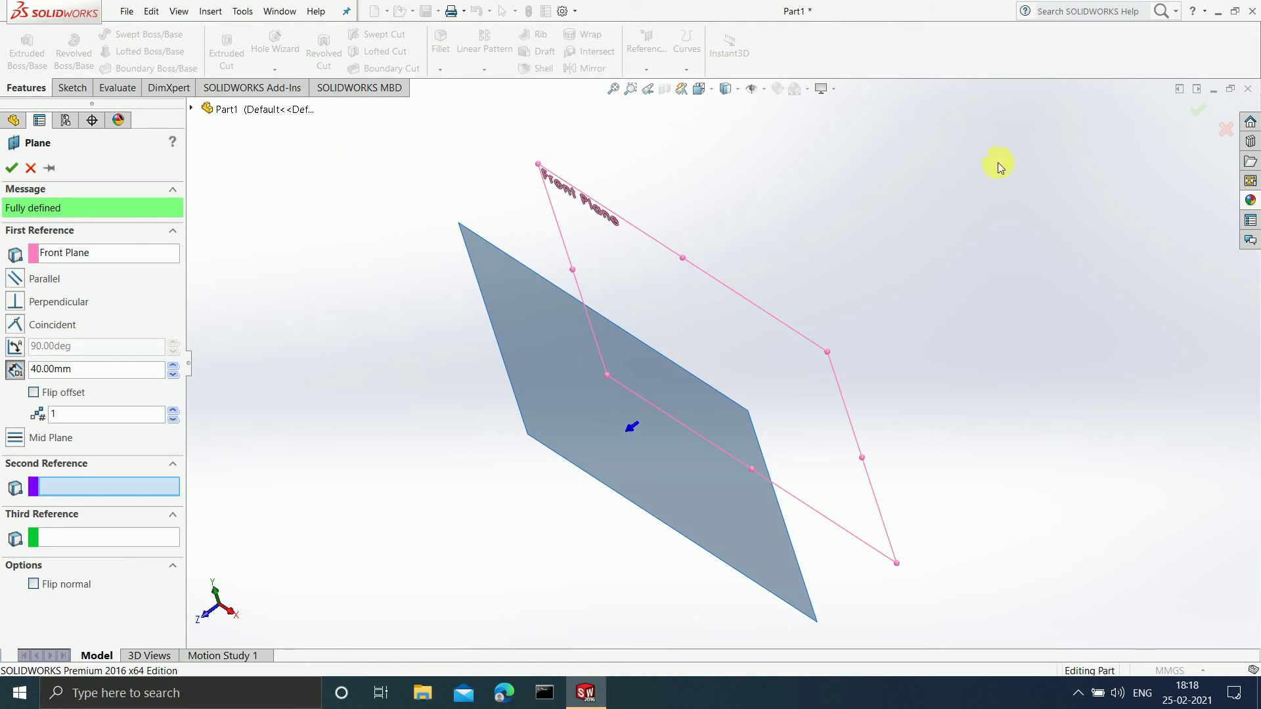
pyautogui.click(1196, 121)
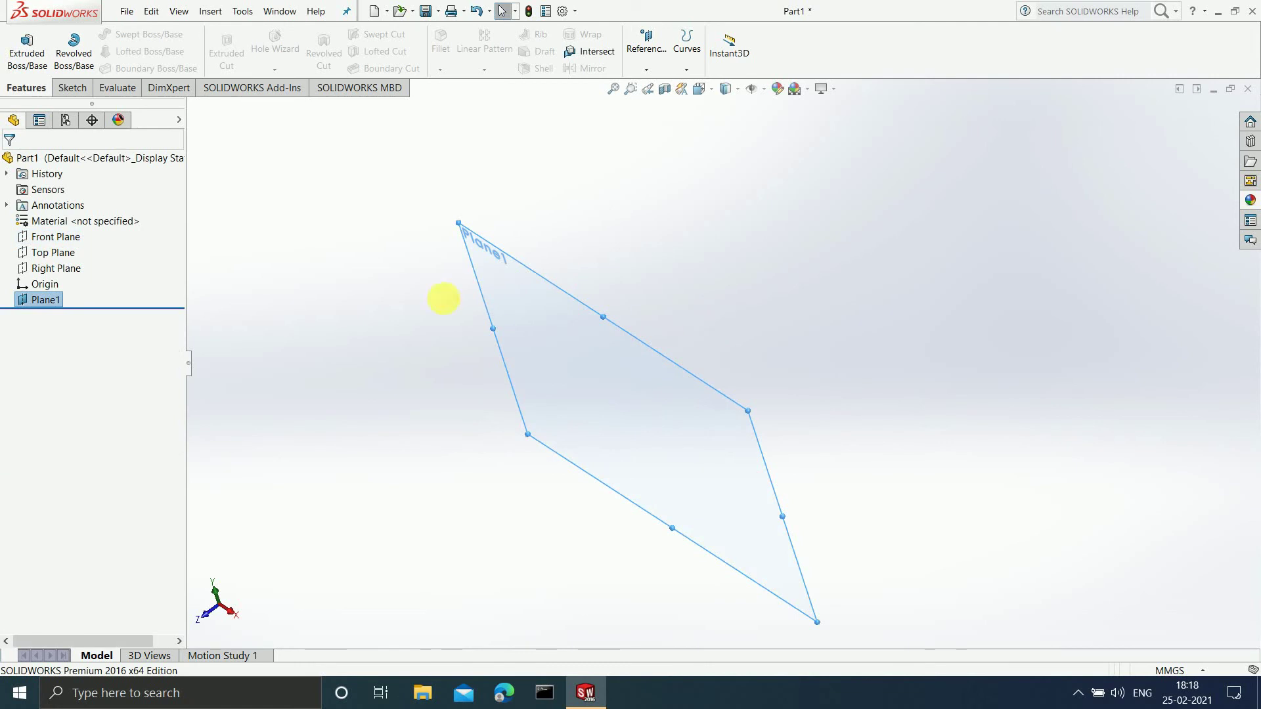
pyautogui.press('Right')
pyautogui.press('Right')
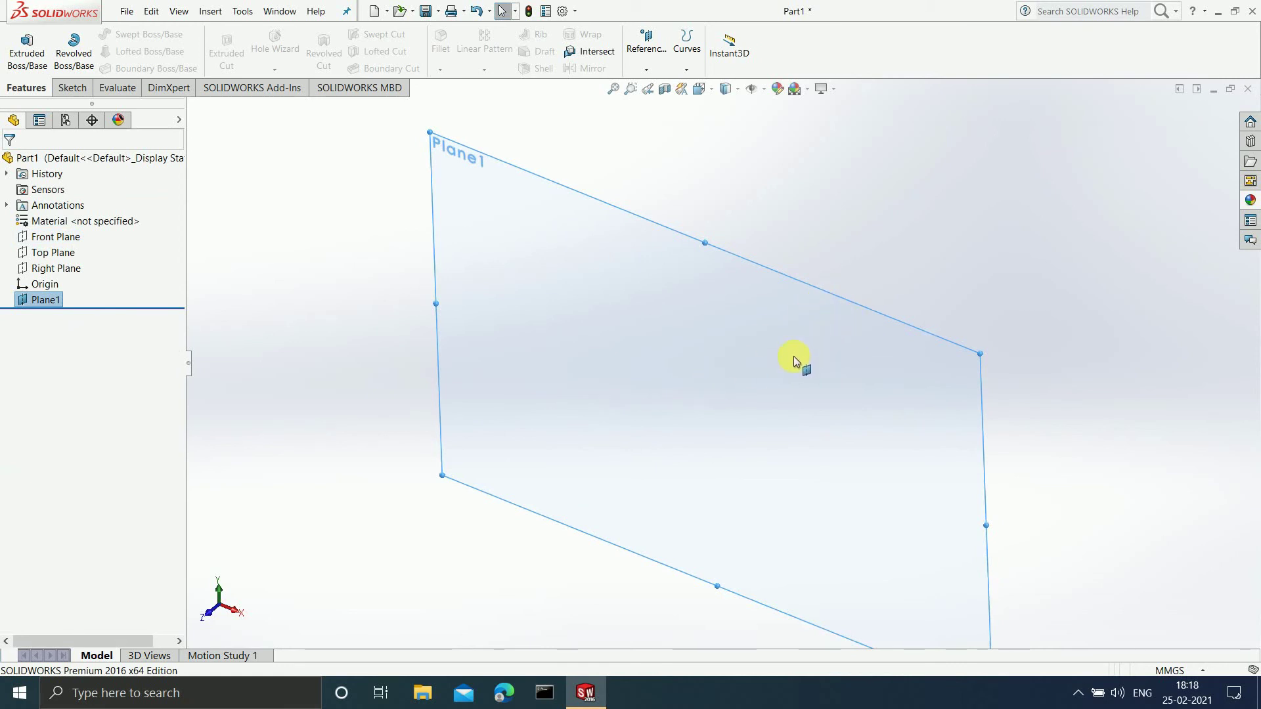
pyautogui.scroll(3, 781, 394)
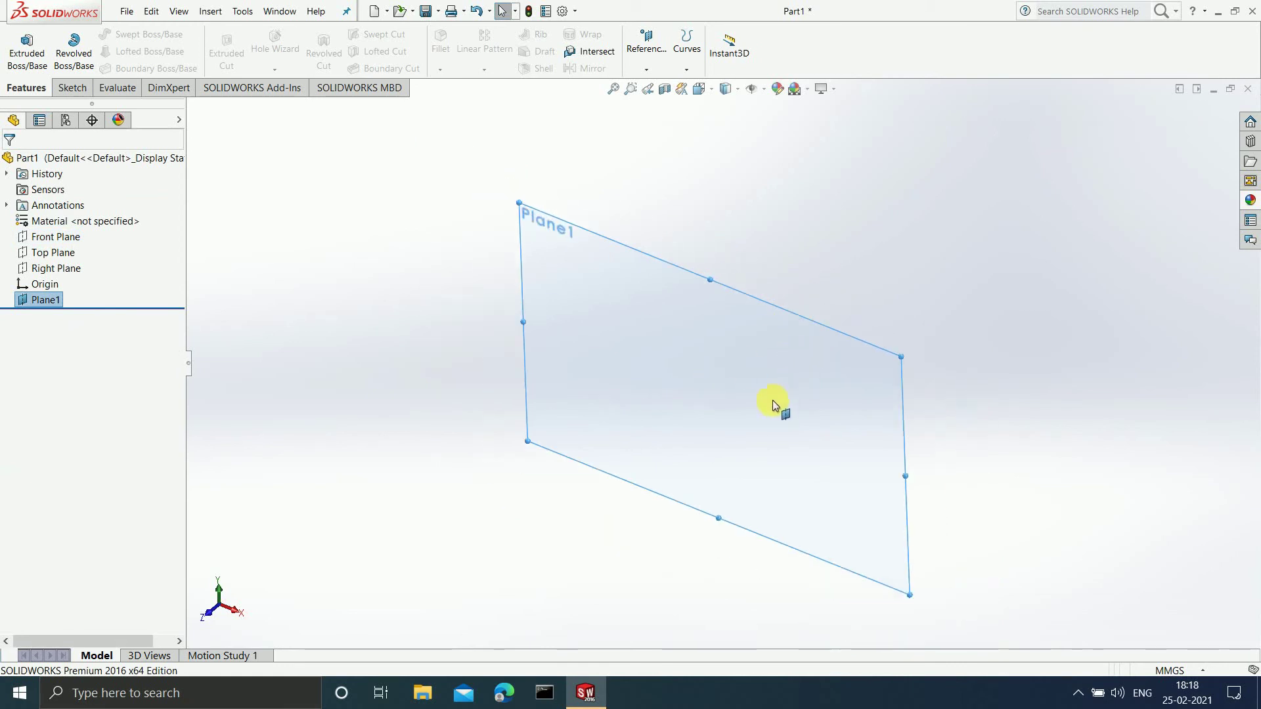
pyautogui.click(858, 234)
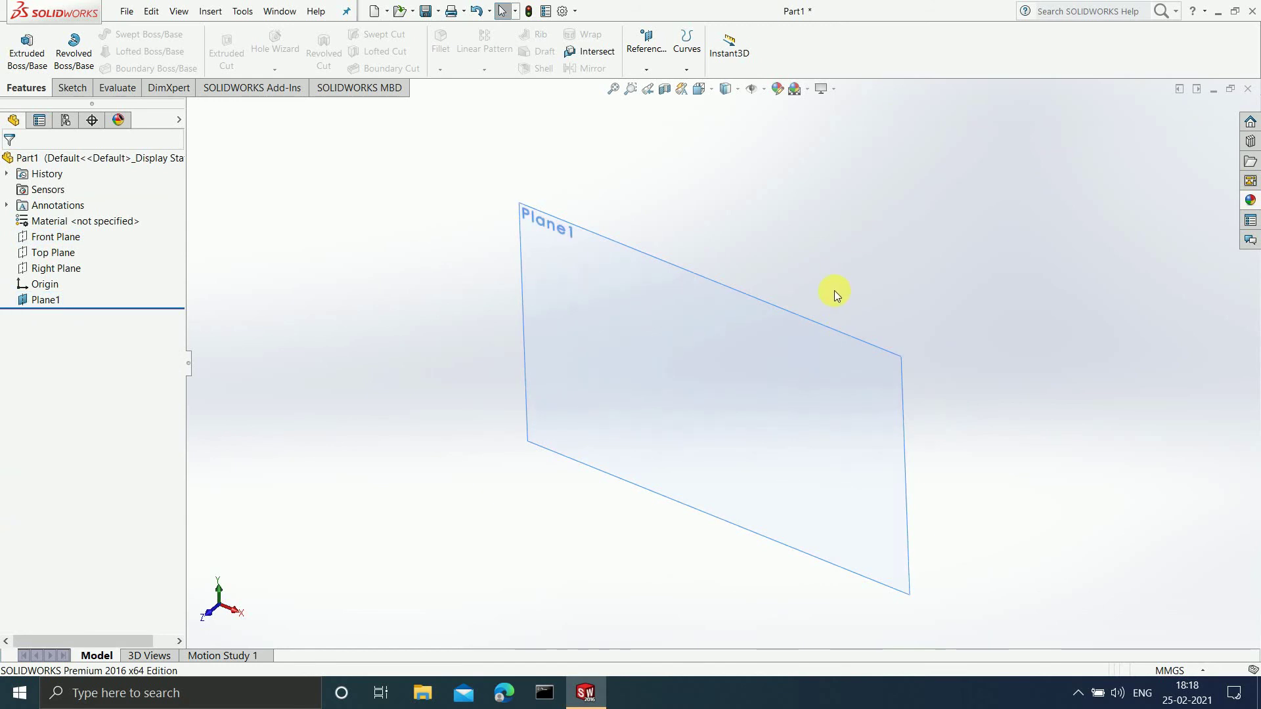